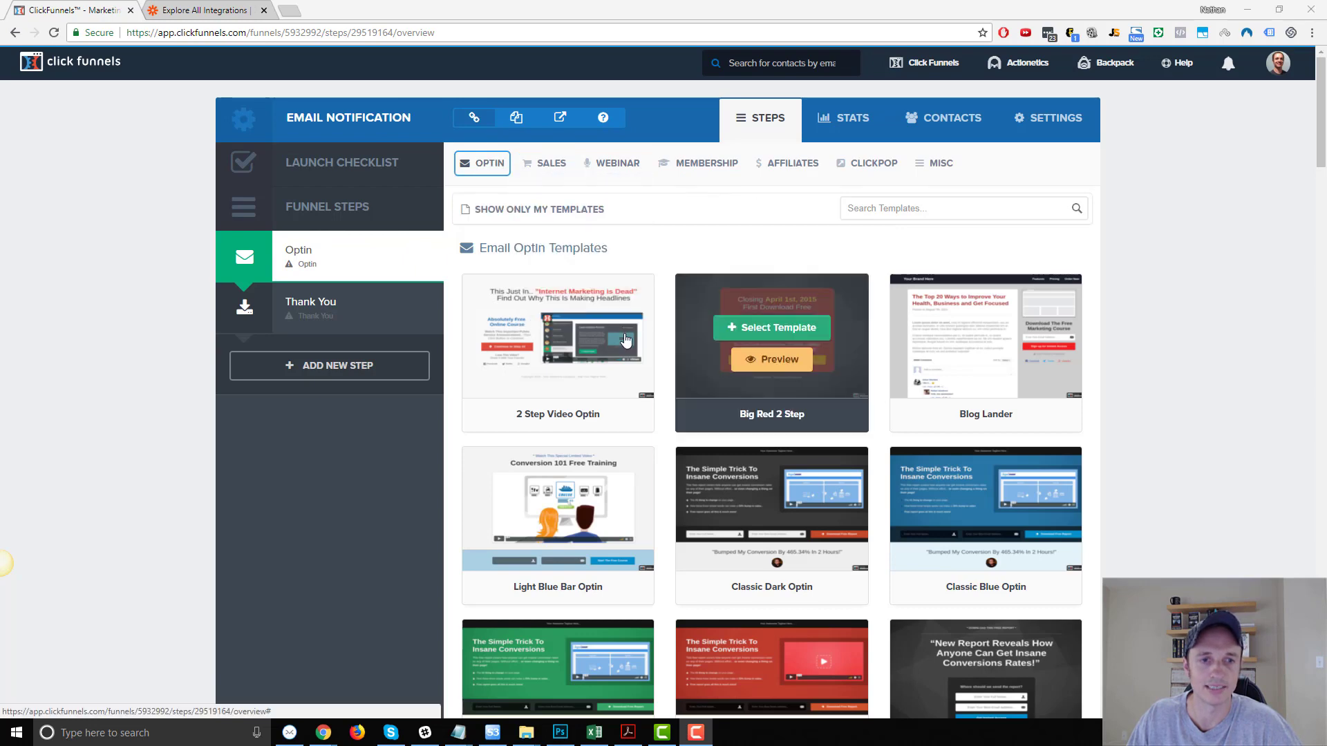
Apply the Clean Box Optin template to Optin and Download Clean Dotted to Thank You.
{"action": "scroll", "coordinate": [982, 325], "scroll_direction": "down", "scroll_amount": 5}
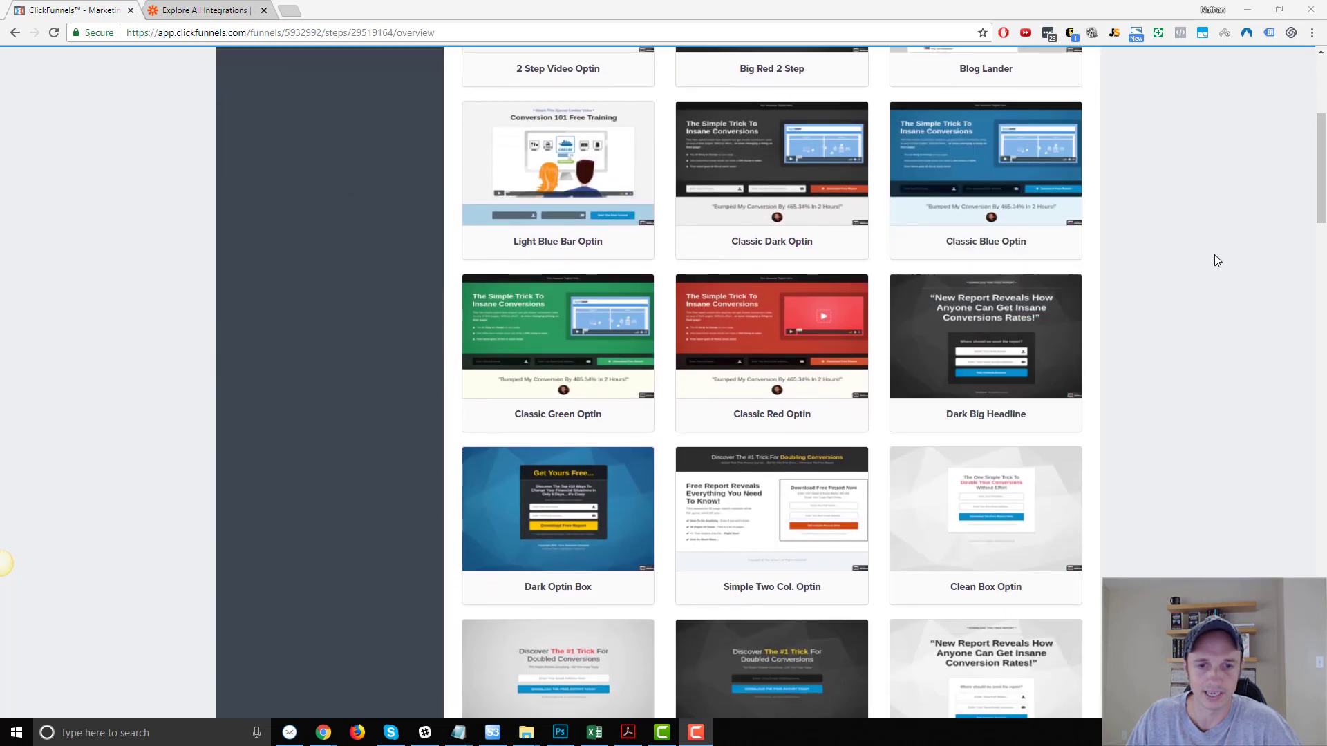
{"action": "left_click", "coordinate": [1005, 501]}
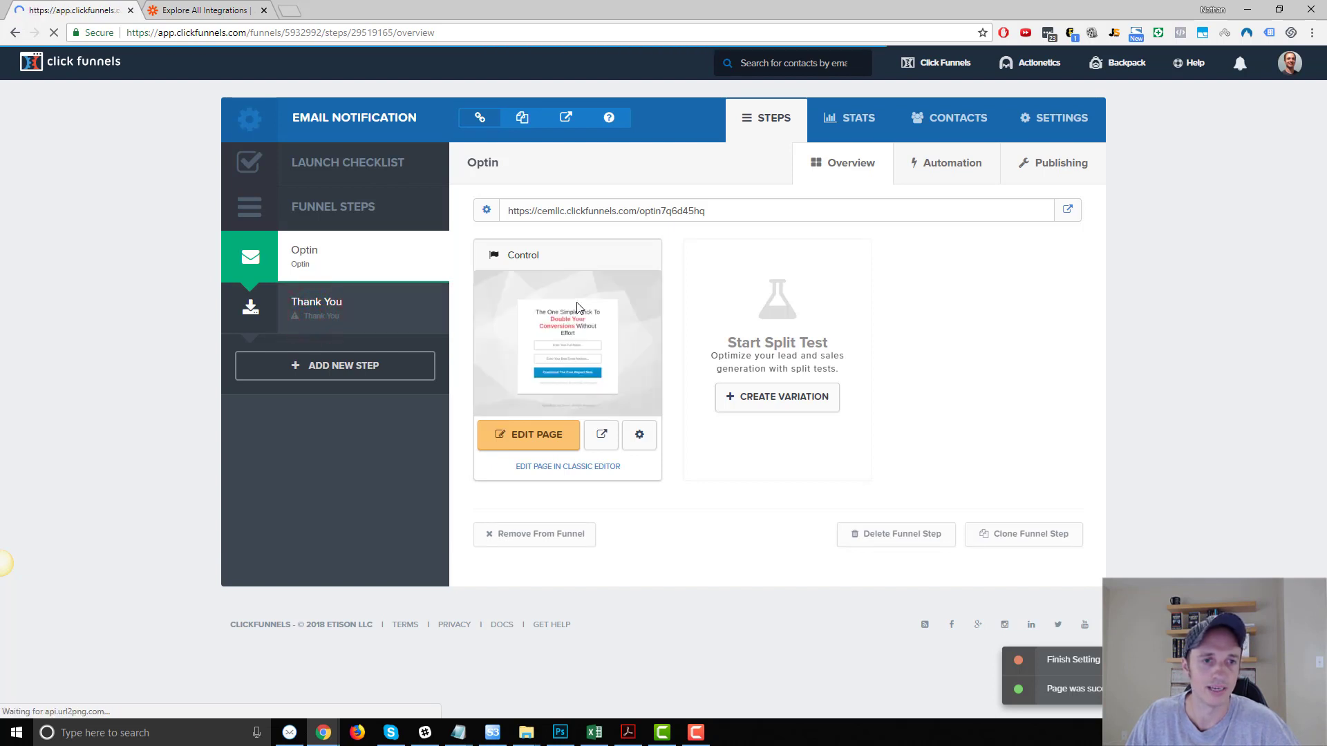
{"action": "left_click", "coordinate": [288, 313]}
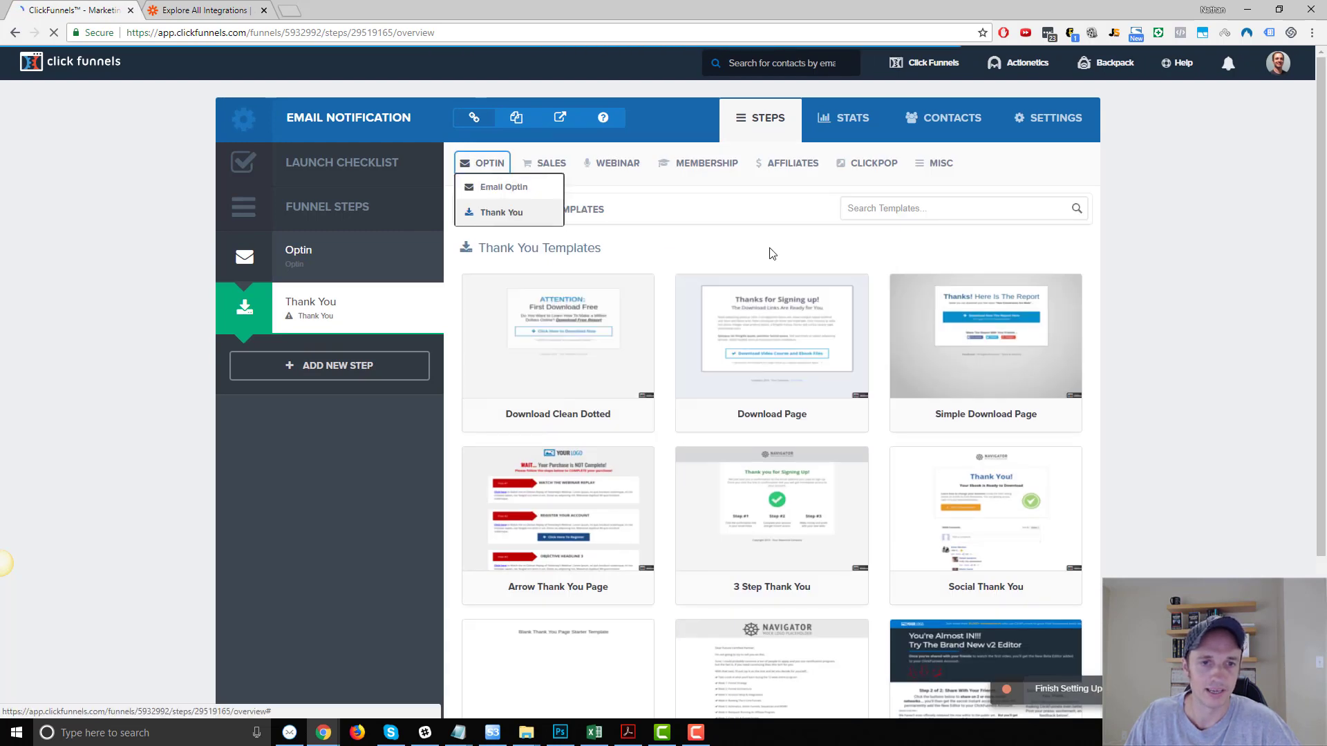
{"action": "left_click", "coordinate": [547, 331]}
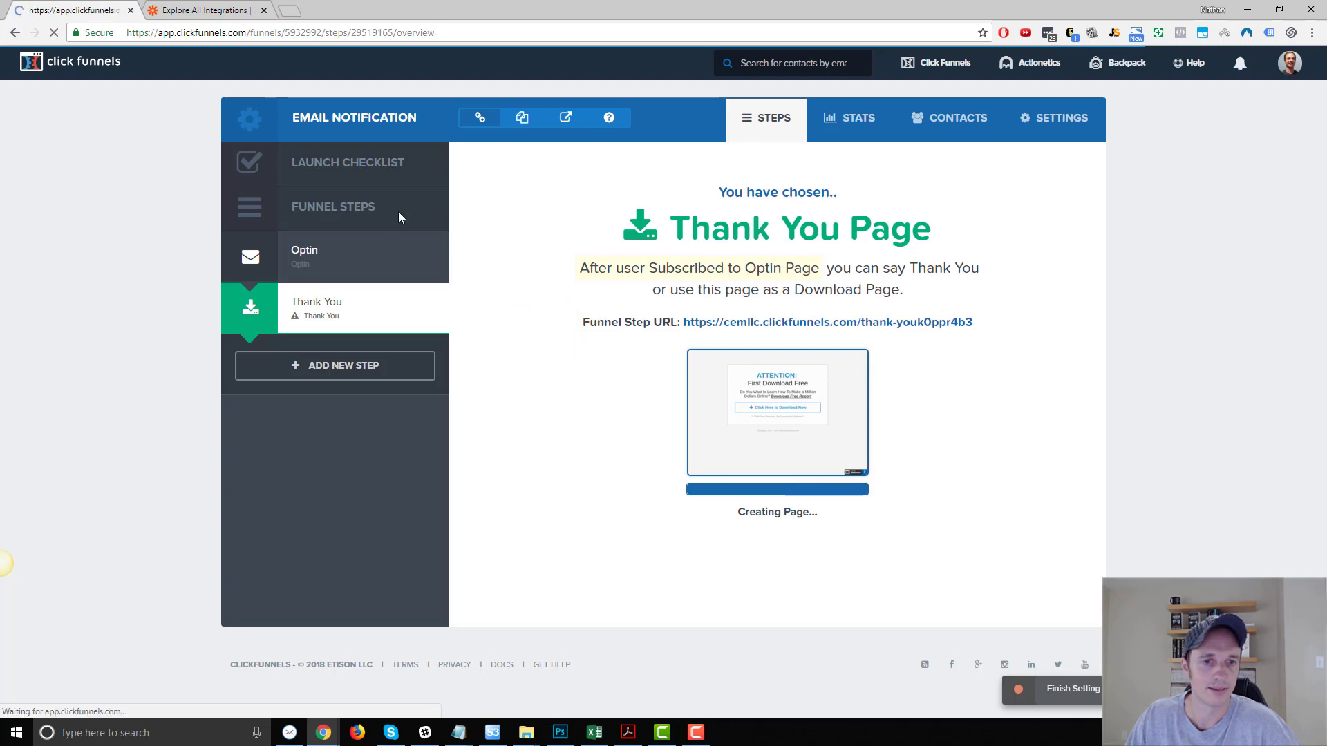
{"action": "left_click", "coordinate": [325, 261]}
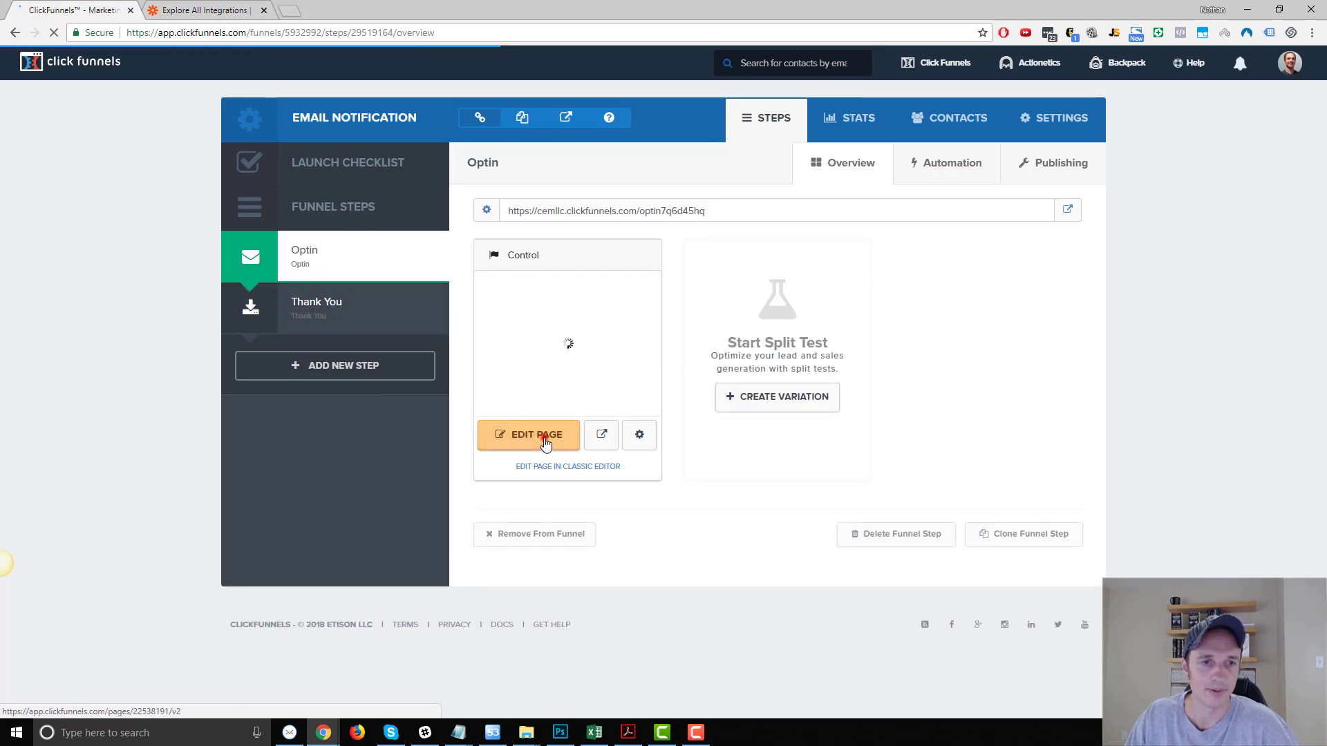
Edit the opt-in page, duplicate its email field, and open the copy's settings.
{"action": "left_click", "coordinate": [535, 435]}
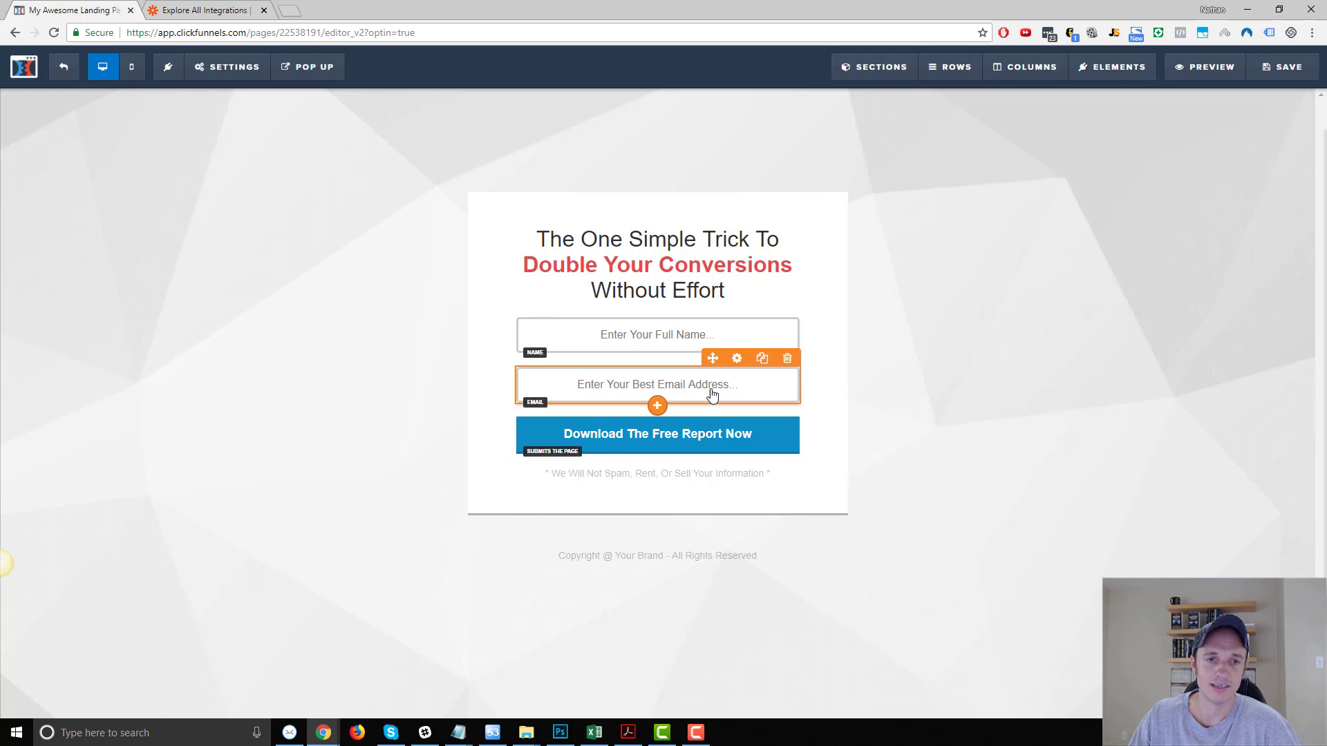
{"action": "left_click", "coordinate": [761, 358]}
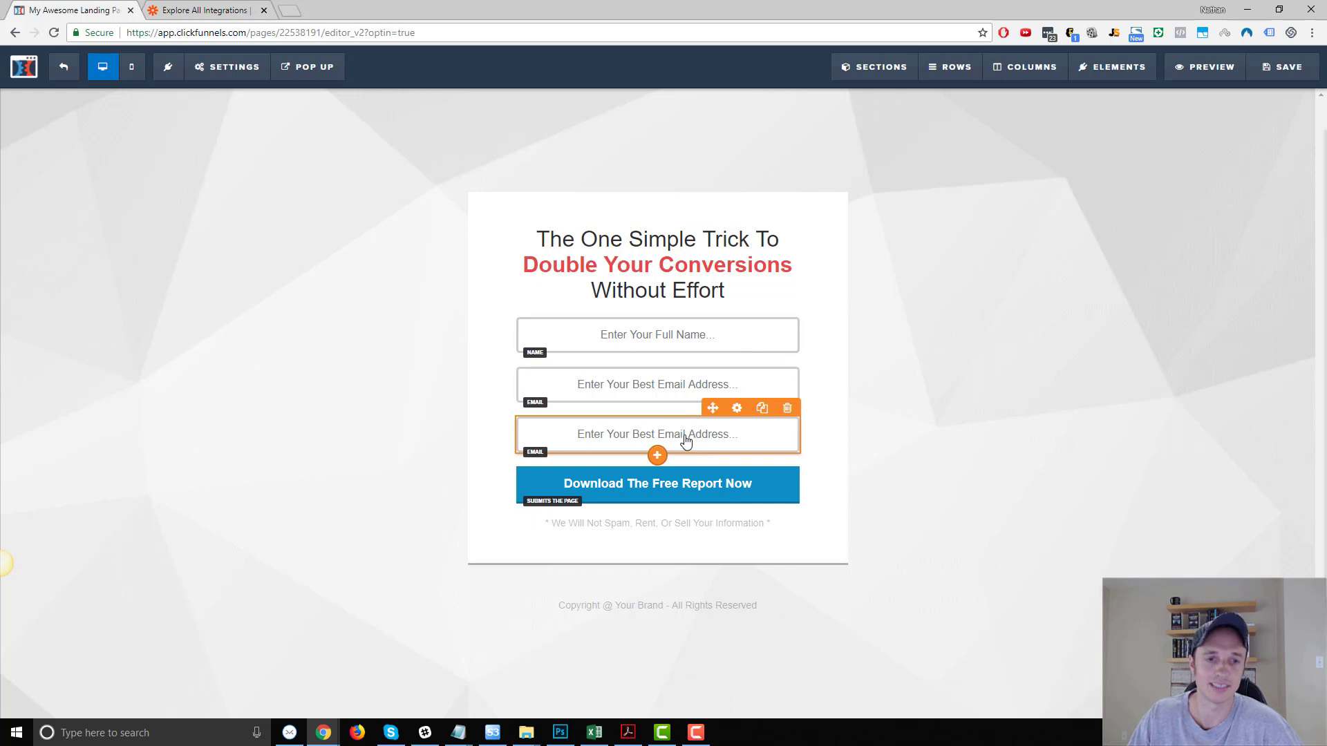
{"action": "left_click", "coordinate": [737, 409]}
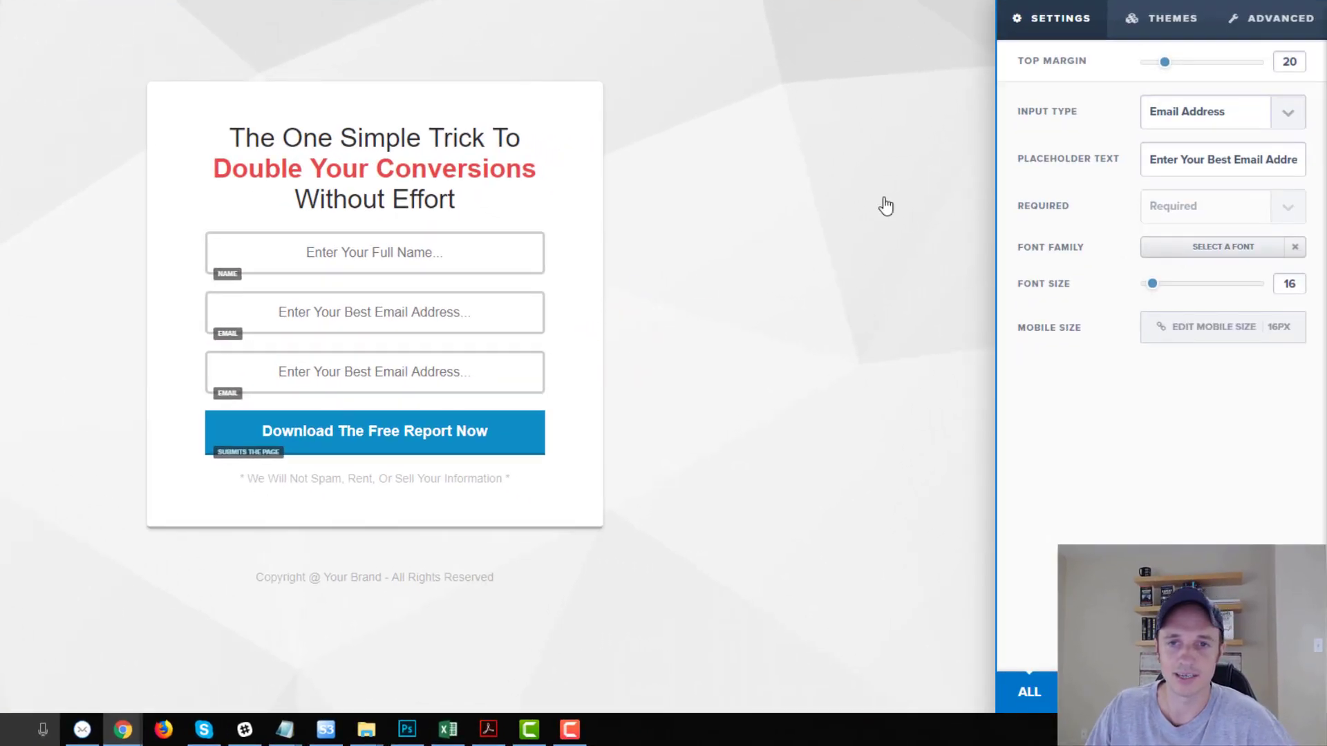
Expand the new field's Input Type list, showing Not Set through Custom Type.
{"action": "left_click", "coordinate": [1237, 119]}
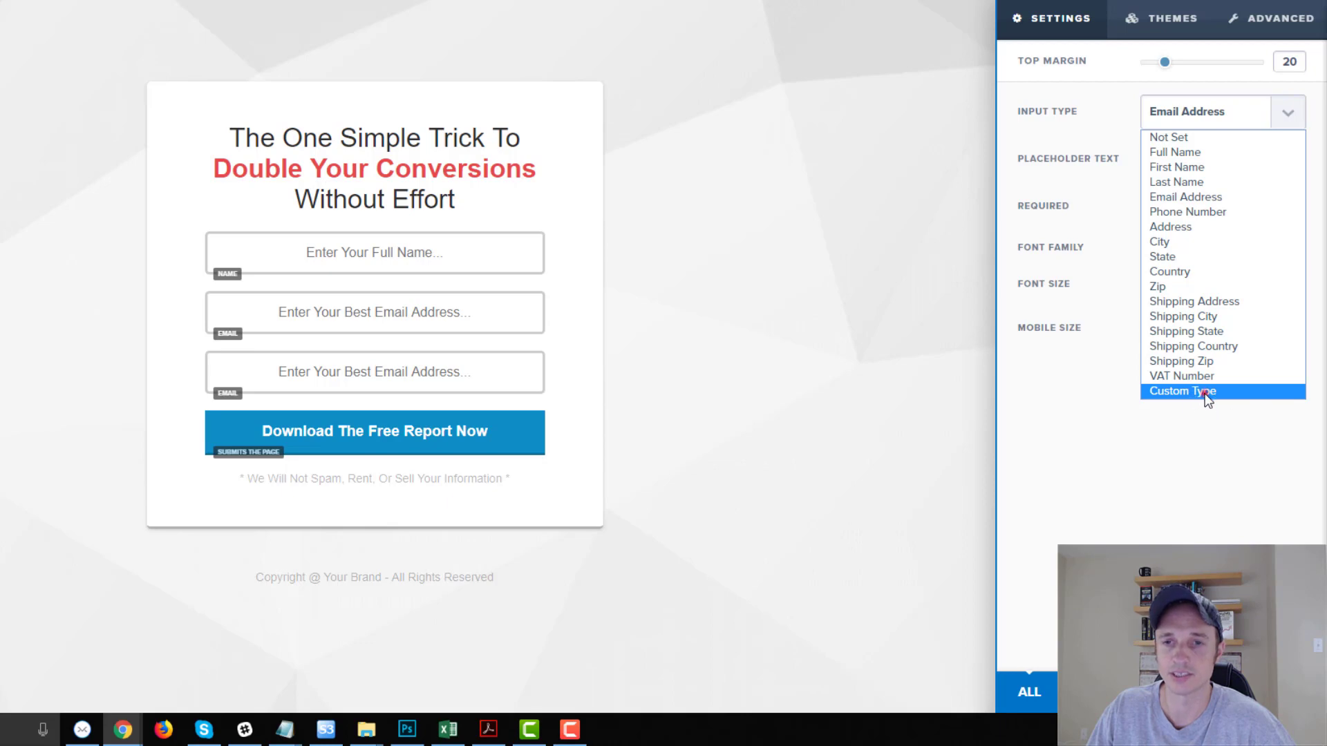
Make the third field a Custom Type input named BusinessName.
{"action": "left_click", "coordinate": [1205, 393]}
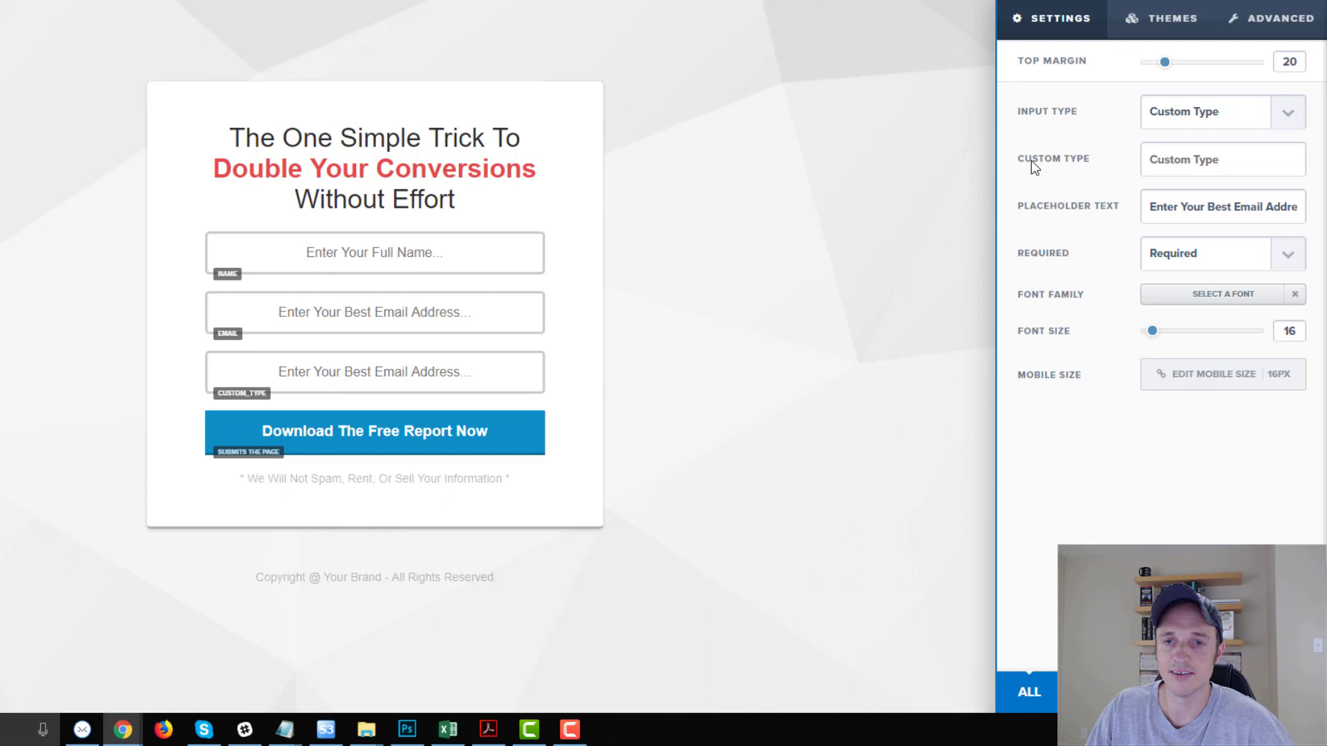
{"action": "left_click", "coordinate": [1172, 159]}
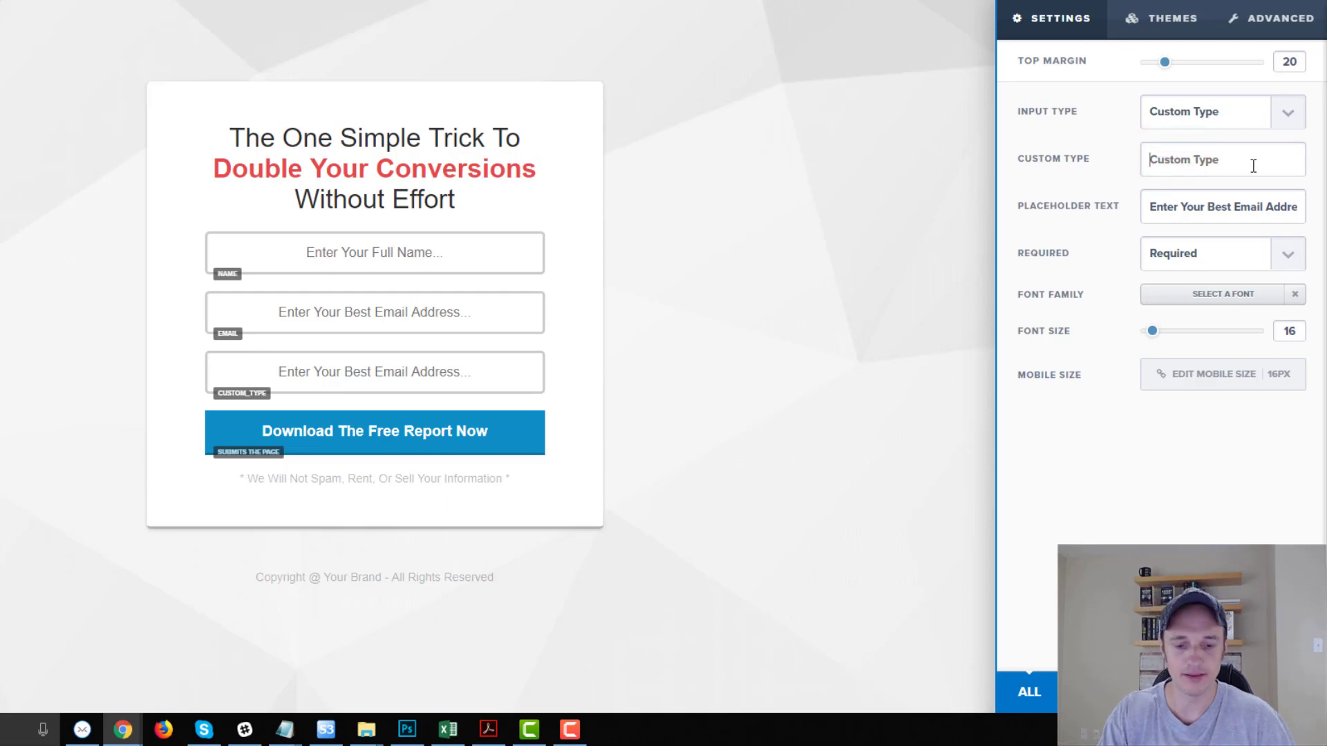
{"action": "type", "text": "Busines"}
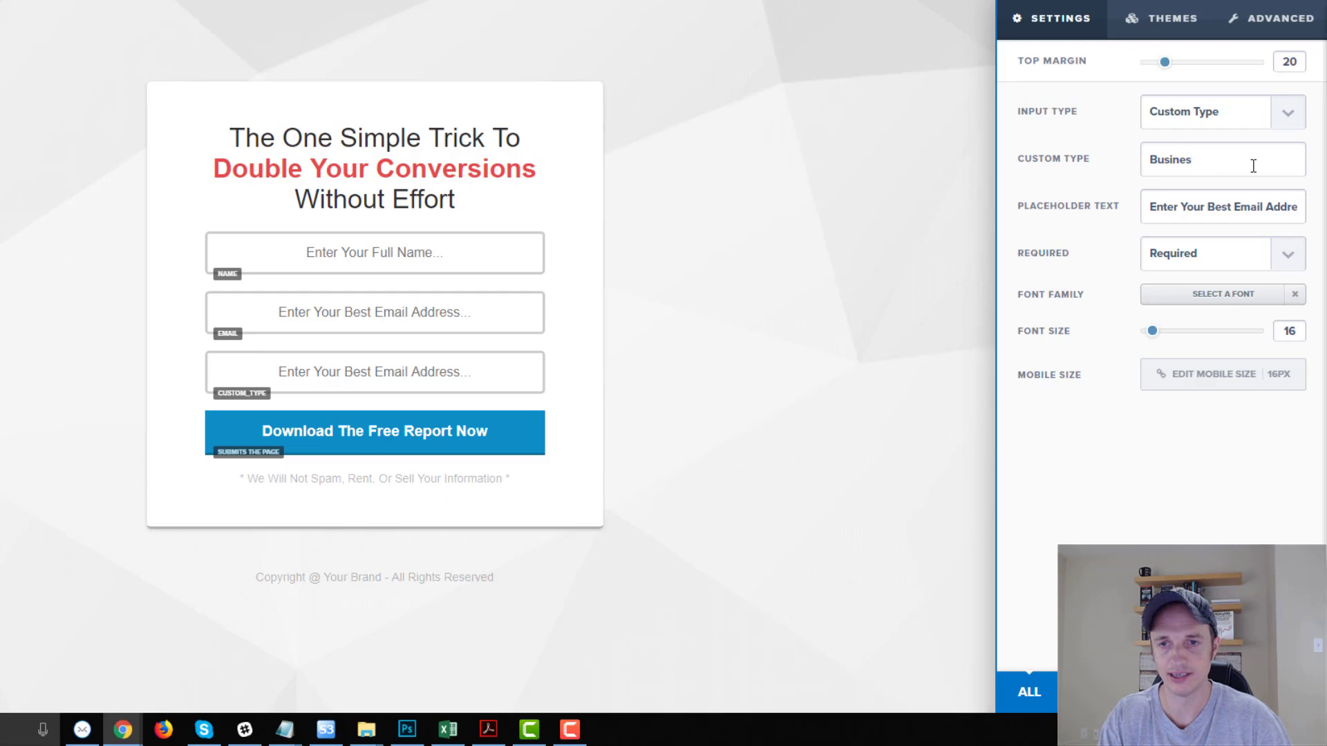
{"action": "type", "text": "sName"}
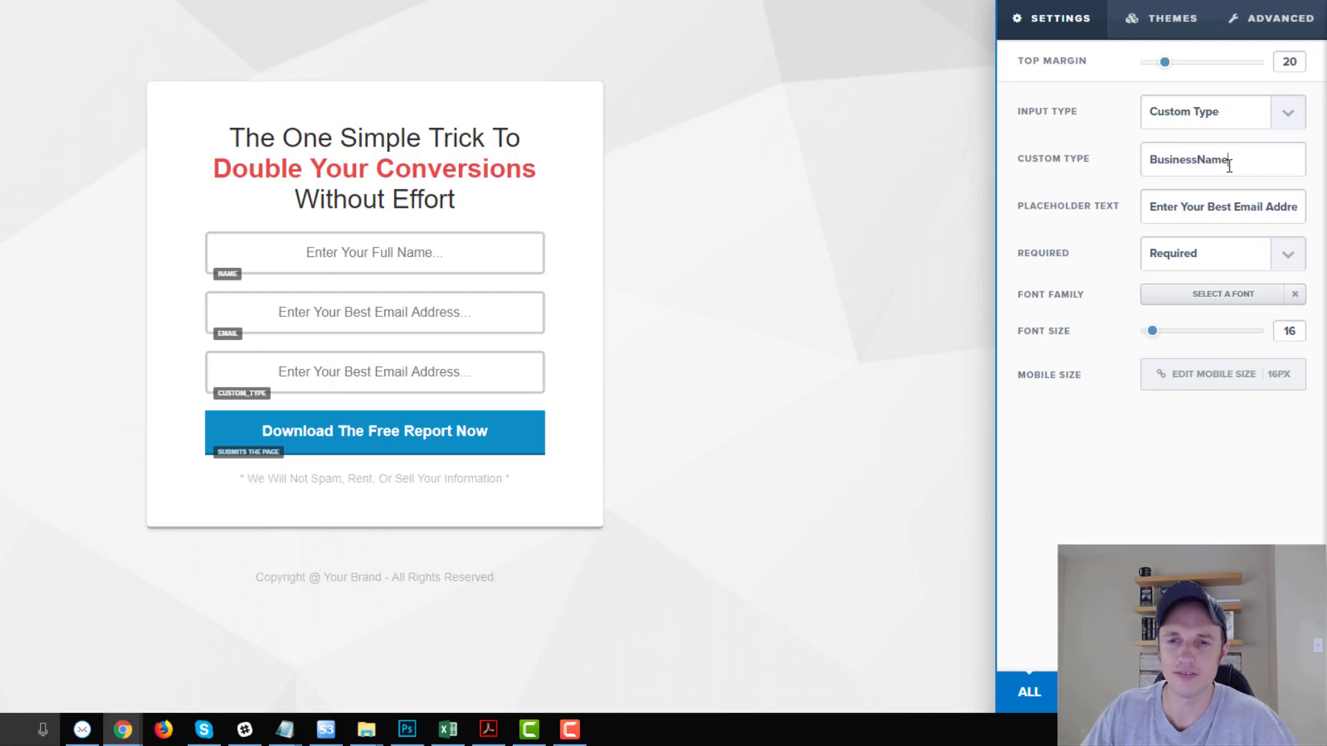
{"action": "left_click", "coordinate": [1244, 163]}
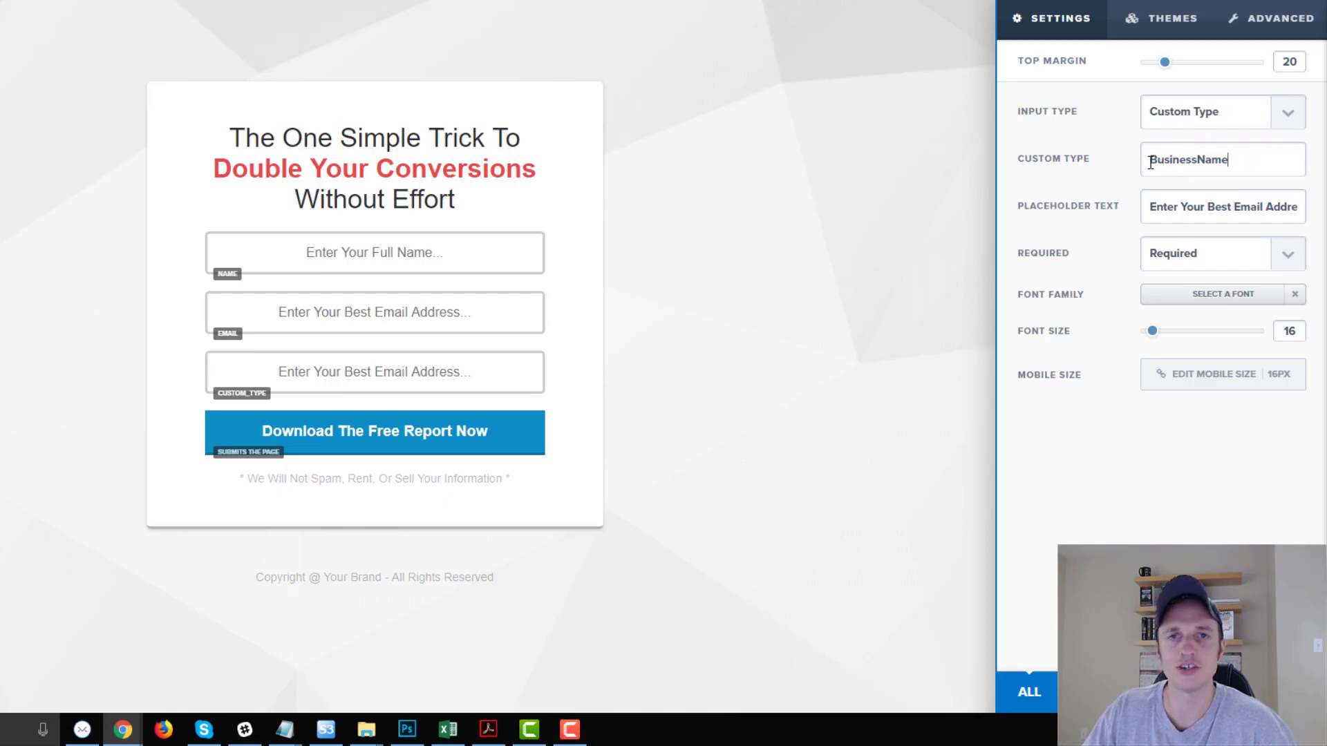
{"action": "left_click", "coordinate": [1254, 160]}
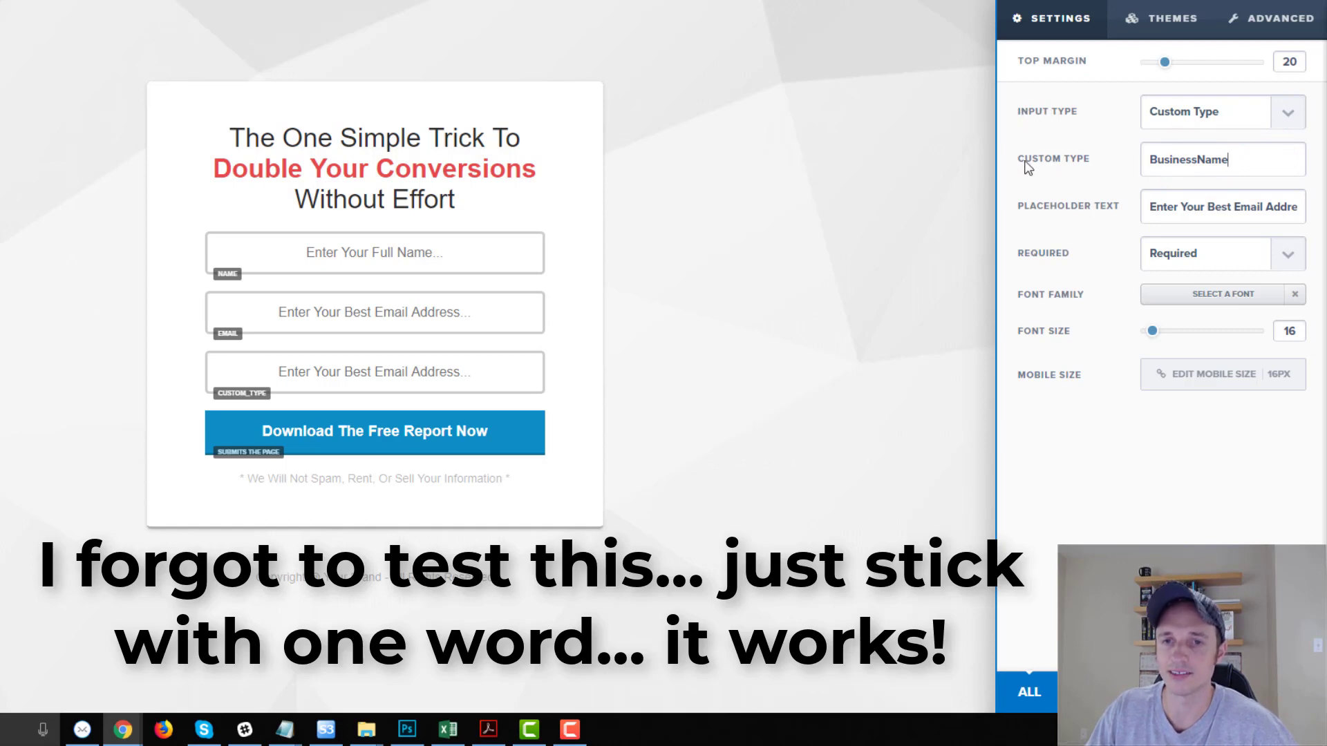
{"action": "left_click_drag", "start_coordinate": [1248, 160], "coordinate": [1076, 162]}
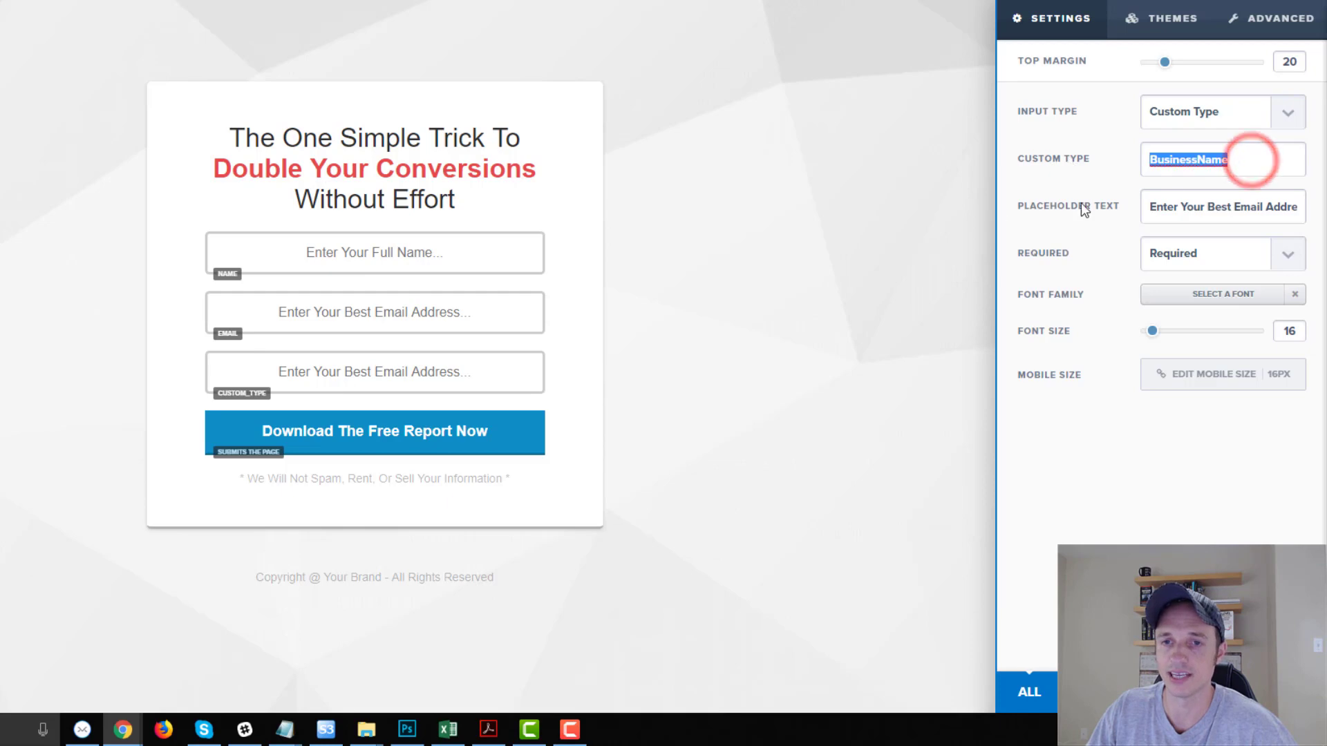
Give it the placeholder 'What Is The Name Of Your Business?' and mark it required.
{"action": "left_click", "coordinate": [1170, 208]}
{"action": "key", "text": "ctrl+a"}
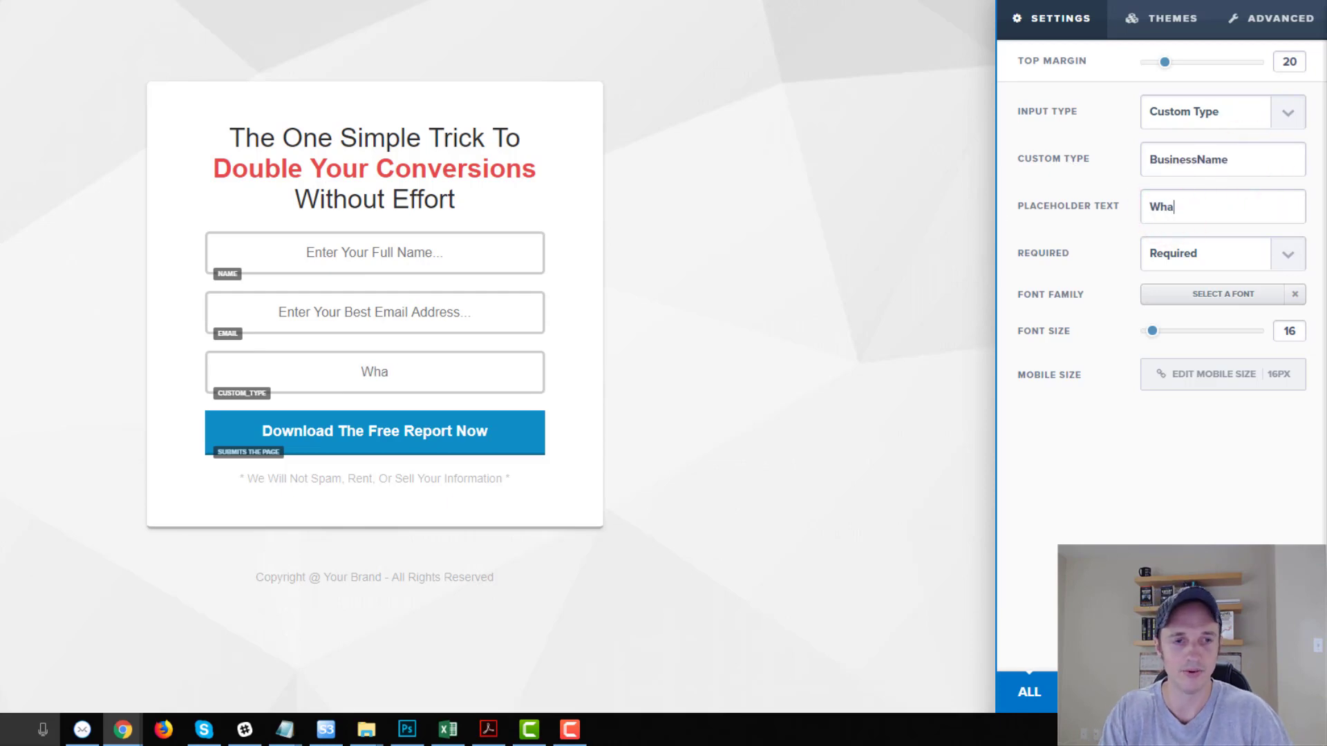
{"action": "type", "text": "he Name"}
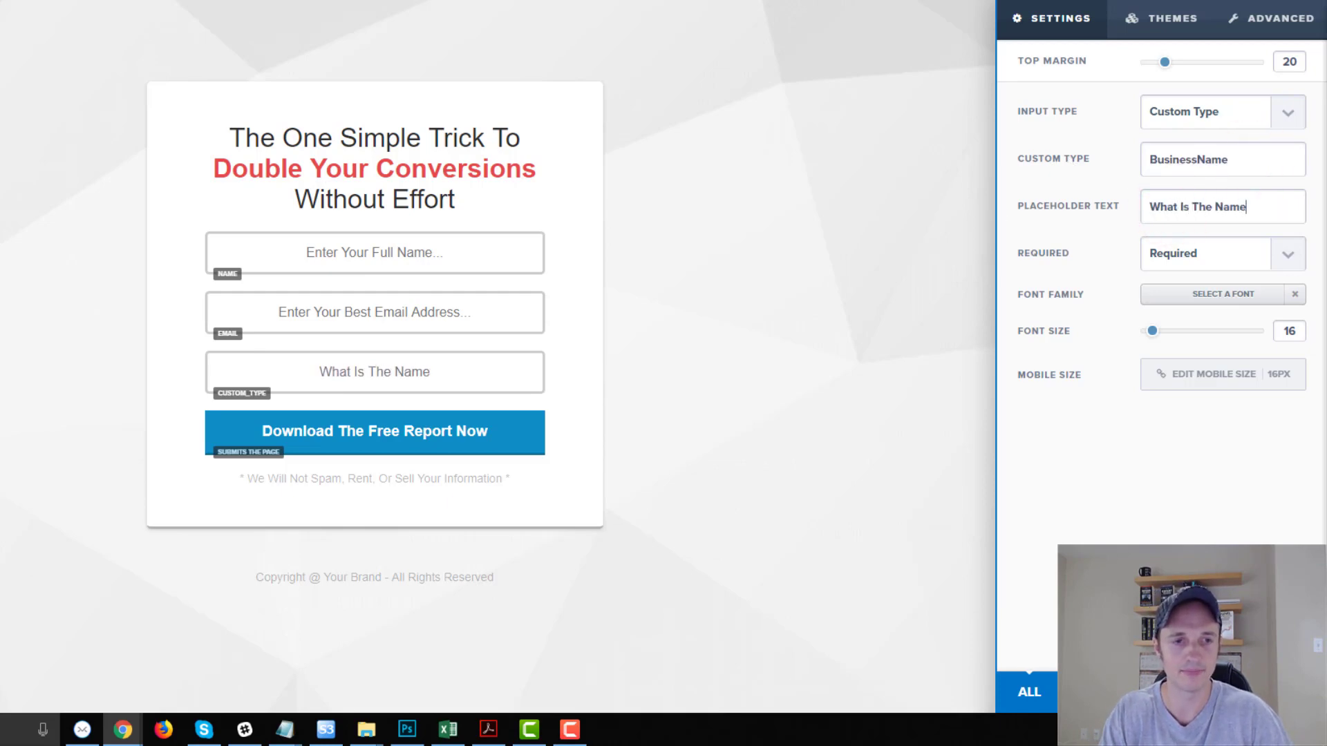
{"action": "type", "text": " Of Your Business?"}
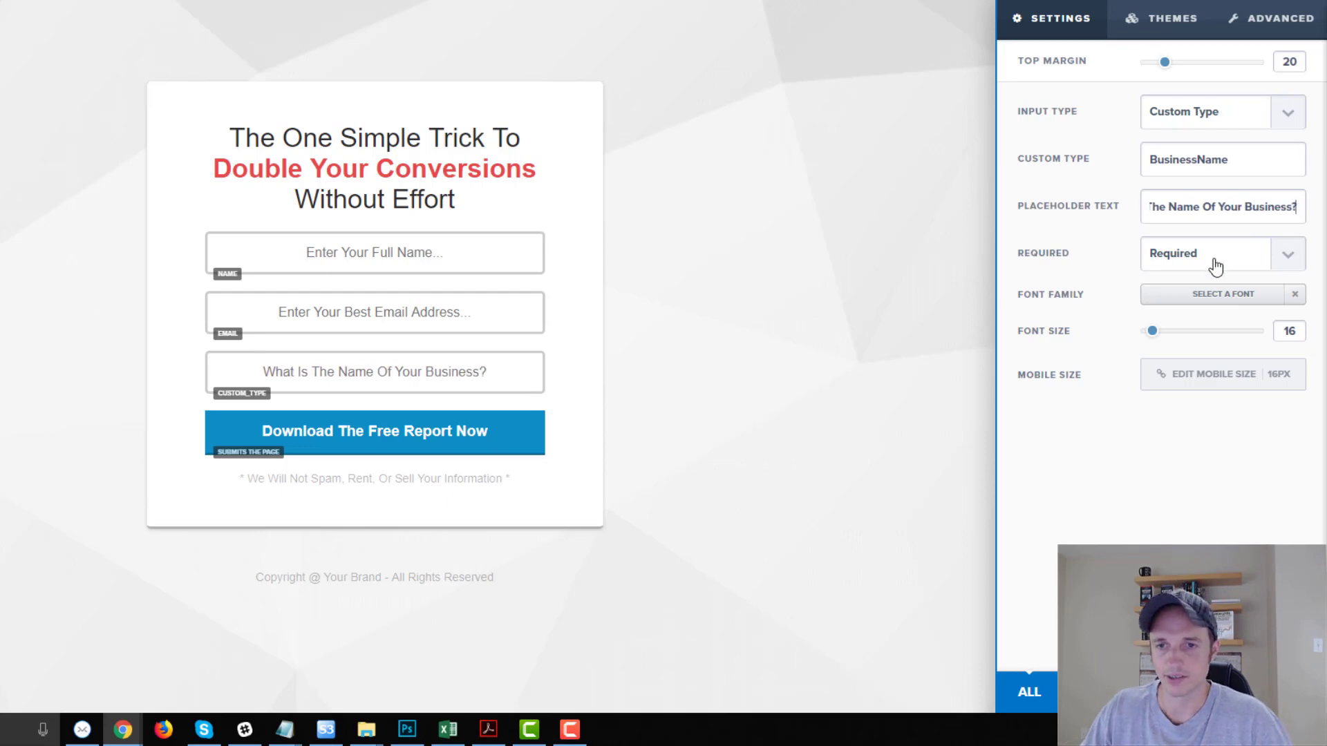
{"action": "left_click", "coordinate": [1215, 267]}
{"action": "left_click", "coordinate": [1217, 260]}
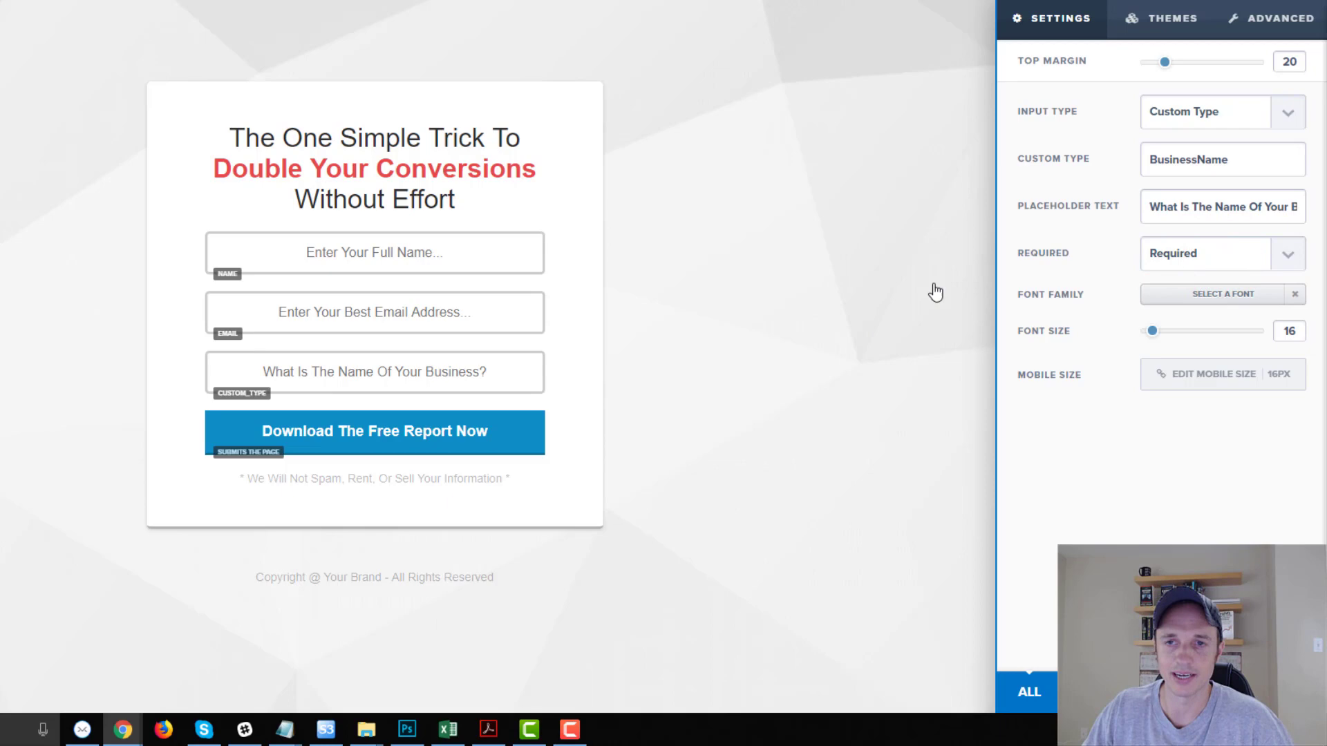
{"action": "left_click", "coordinate": [1151, 19]}
{"action": "left_click", "coordinate": [1264, 18]}
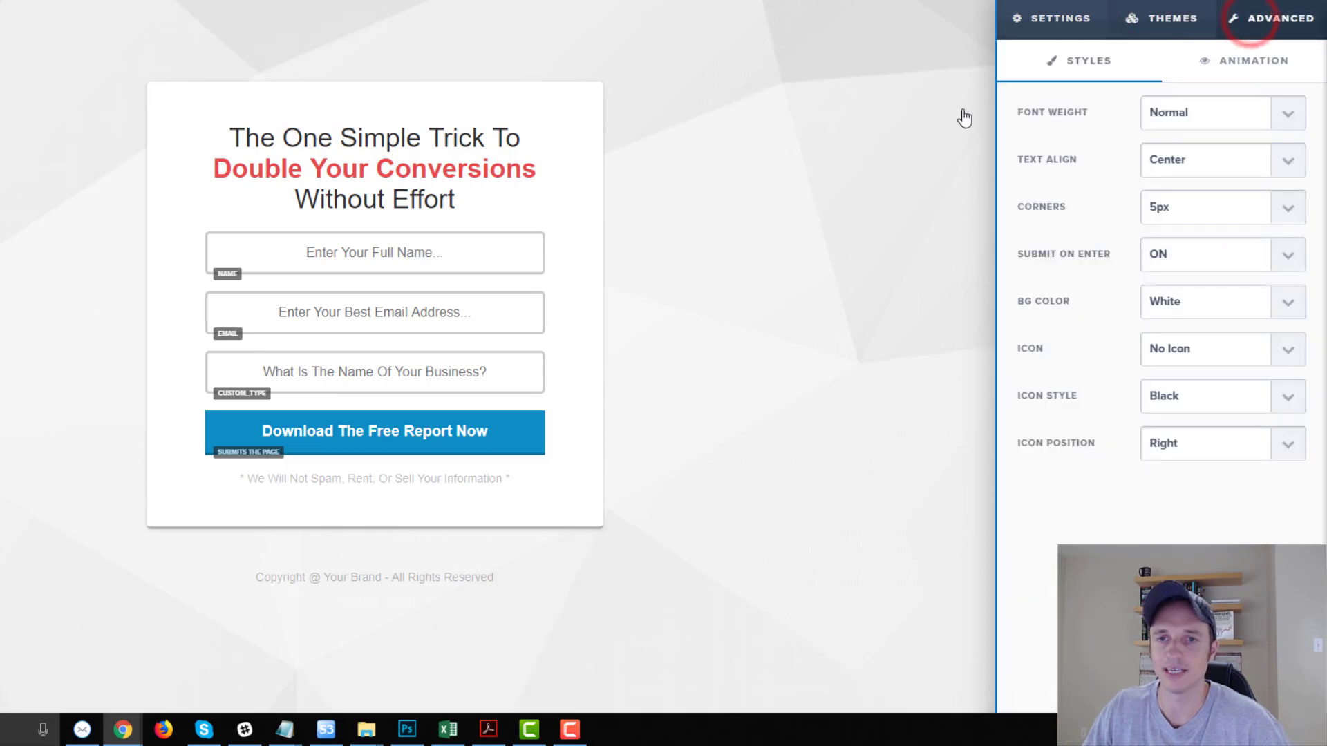
{"action": "left_click", "coordinate": [832, 319]}
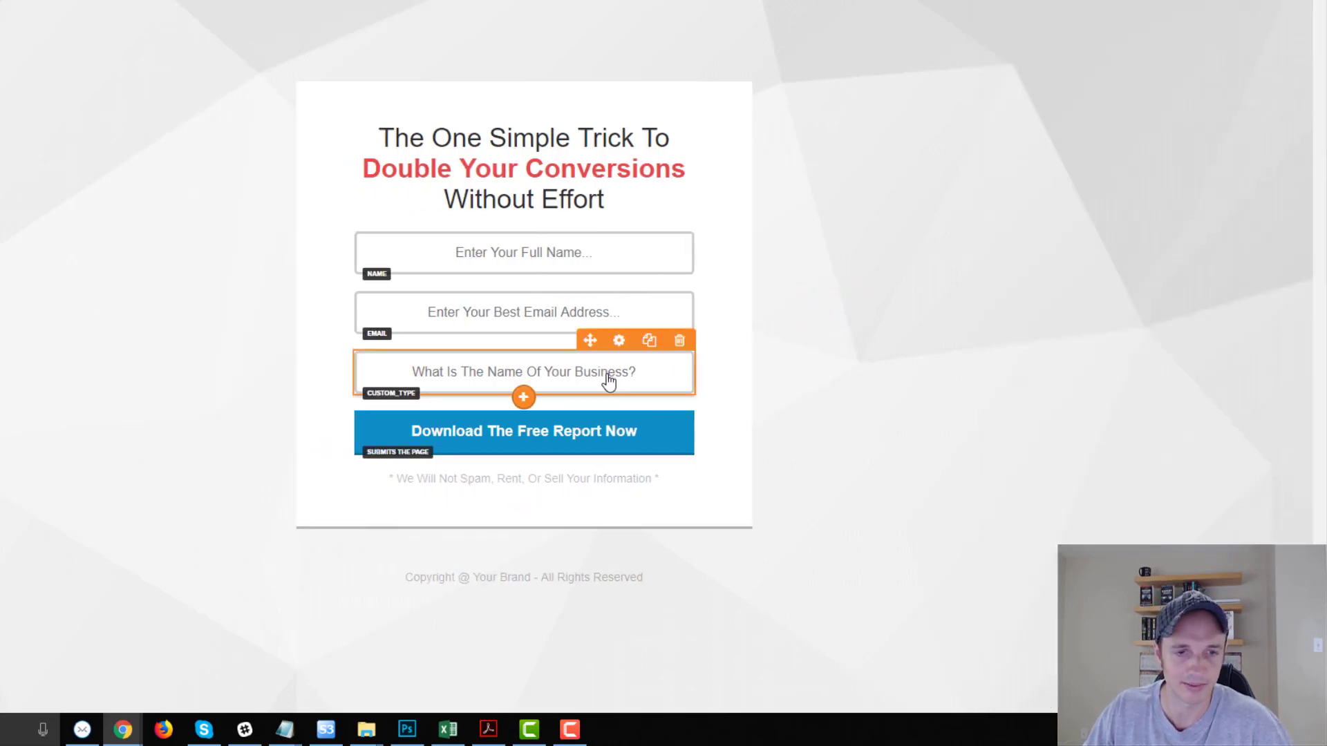
Clone the BusinessName field into a salary field with placeholder 'What Is Your Salary'.
{"action": "left_click", "coordinate": [648, 341]}
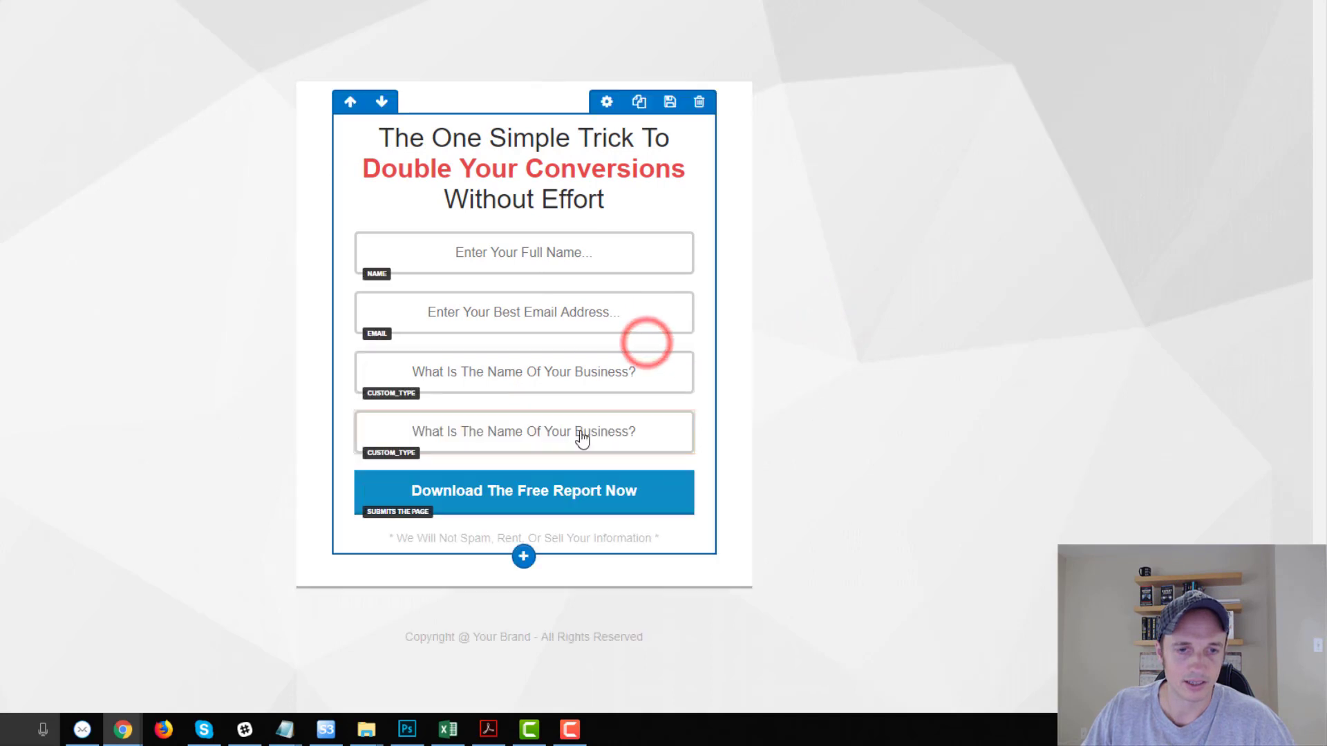
{"action": "left_click", "coordinate": [619, 400]}
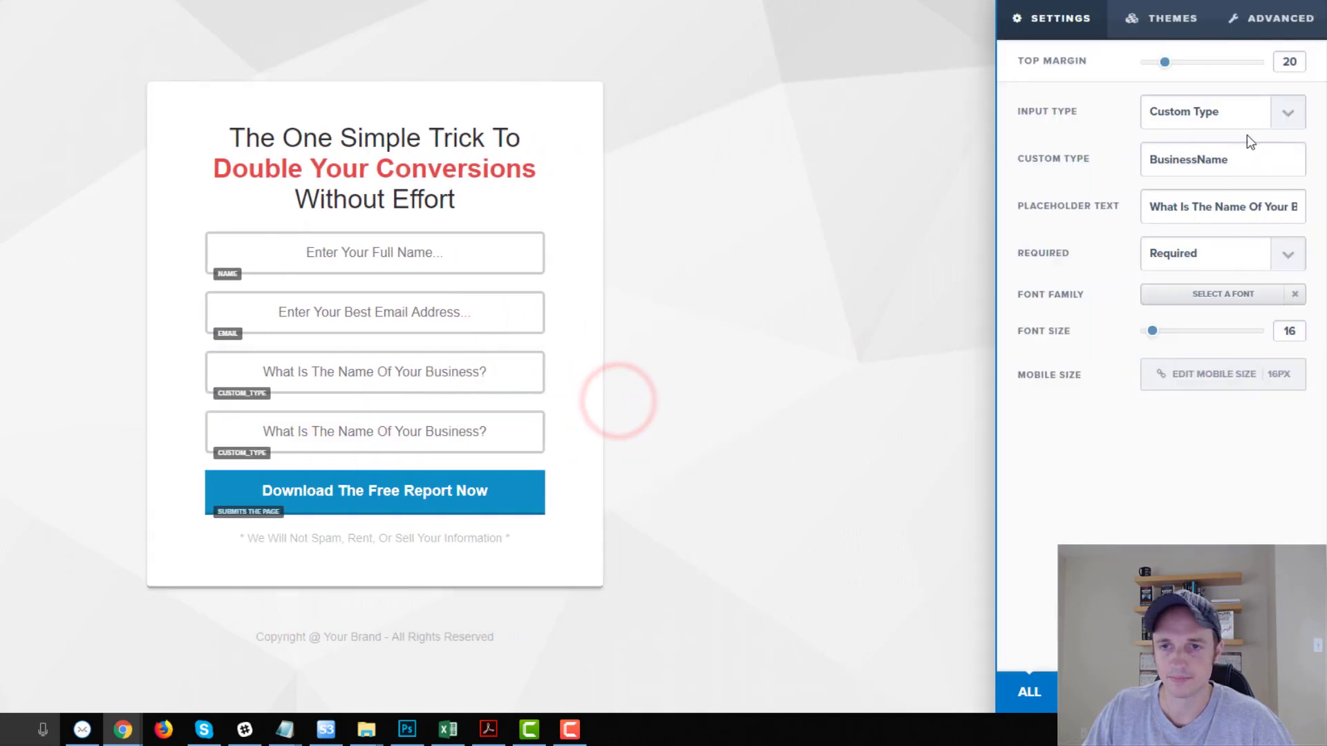
{"action": "double_click", "coordinate": [1273, 163]}
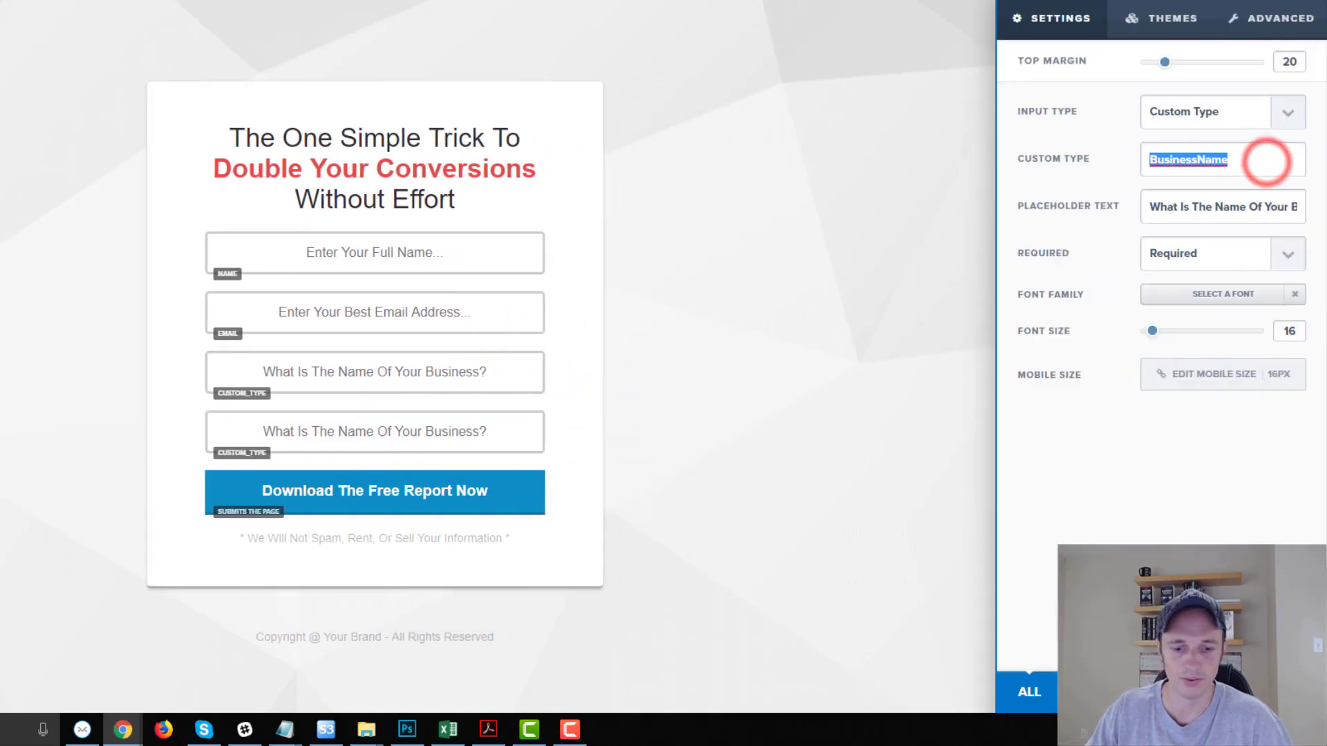
{"action": "type", "text": "Salary"}
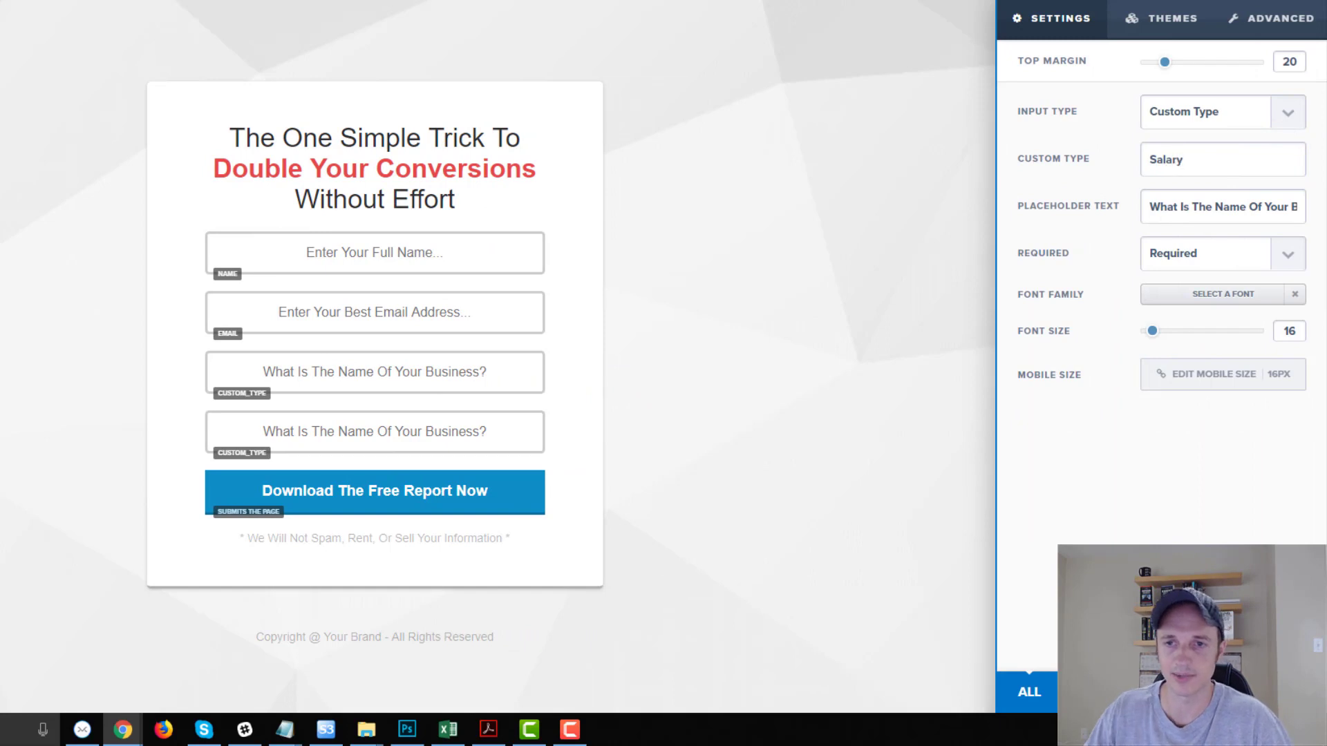
{"action": "triple_click", "coordinate": [1270, 208]}
{"action": "type", "text": "W"}
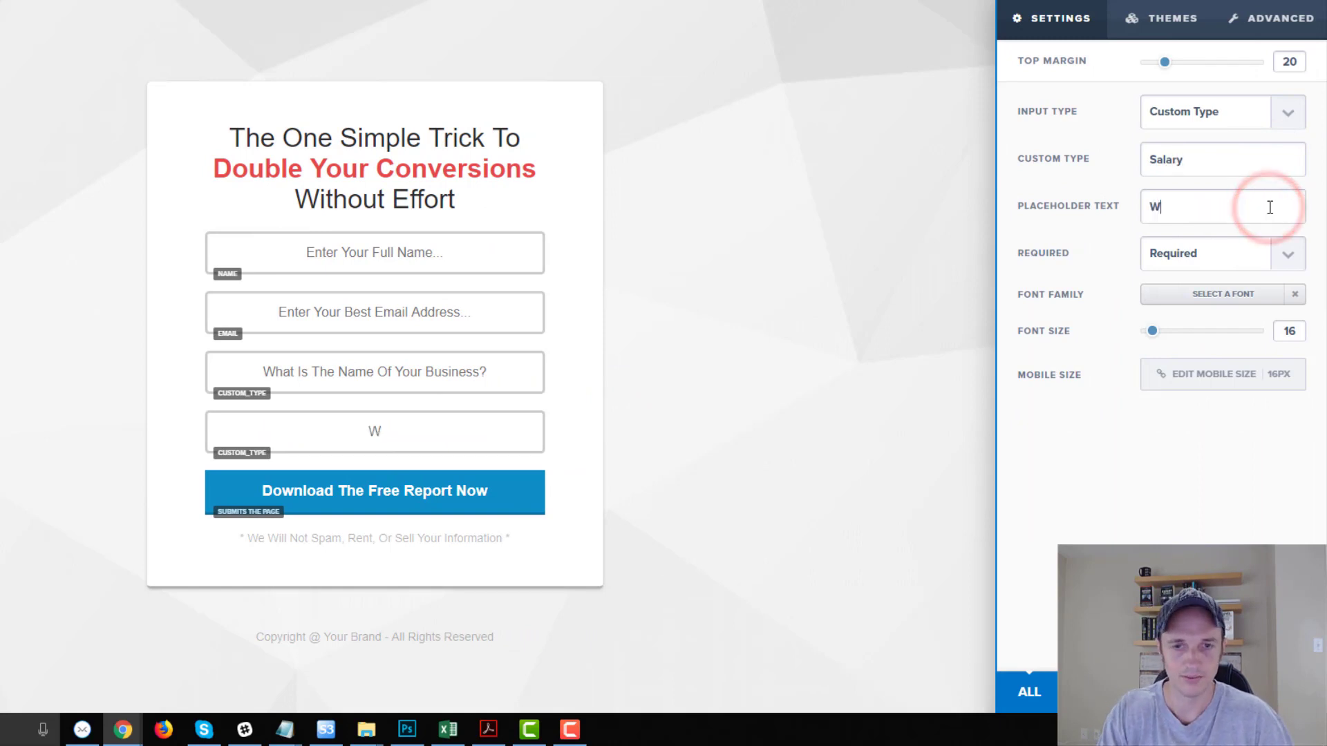
{"action": "type", "text": "hat Is Your Salary"}
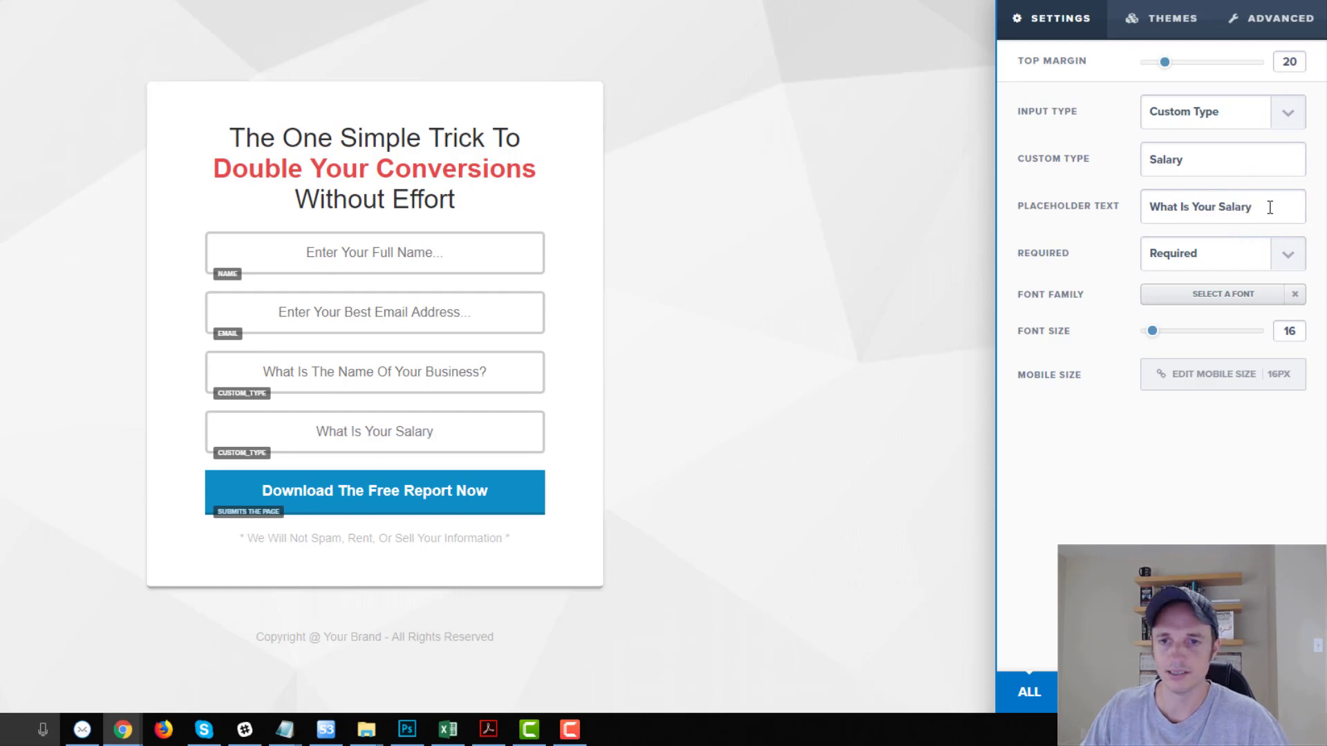
{"action": "left_click", "coordinate": [693, 385]}
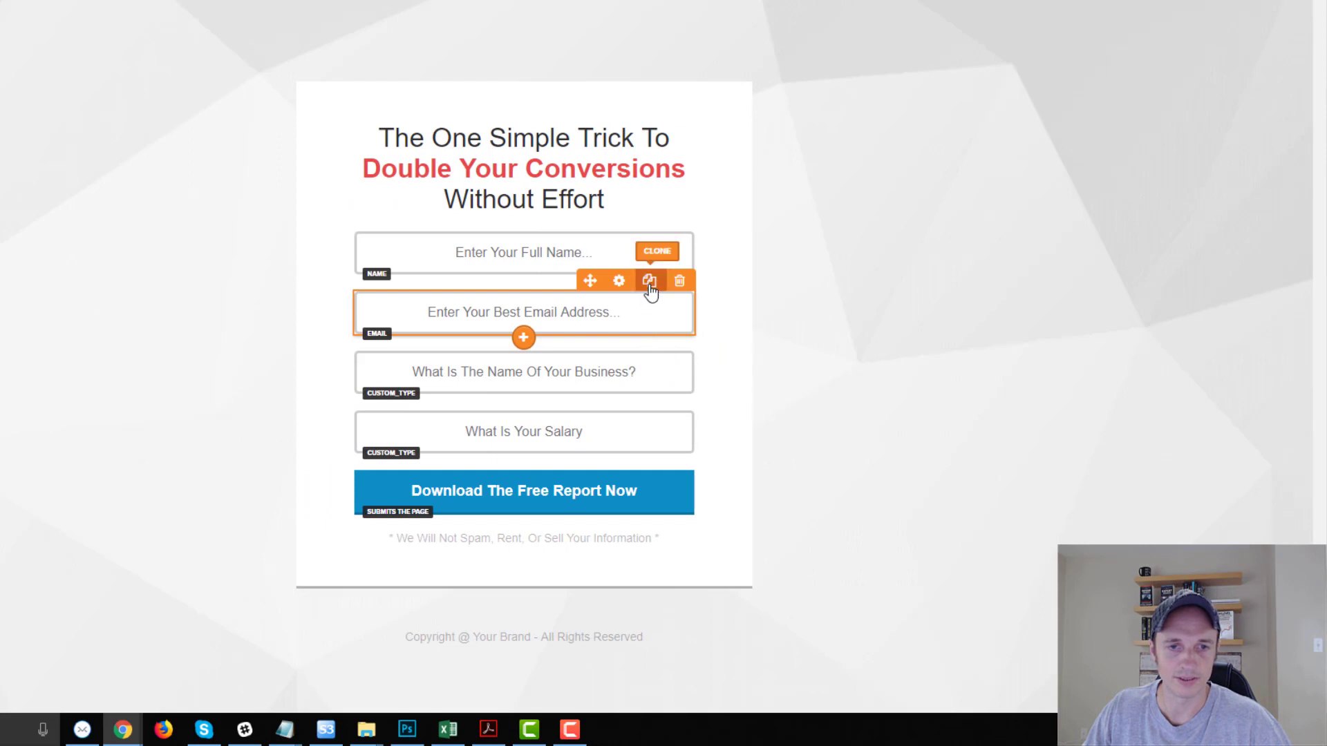
Add a Phone Number field under the first email, with placeholder 'Phone Number'.
{"action": "left_click", "coordinate": [648, 281]}
{"action": "left_click_drag", "start_coordinate": [589, 373], "coordinate": [601, 379]}
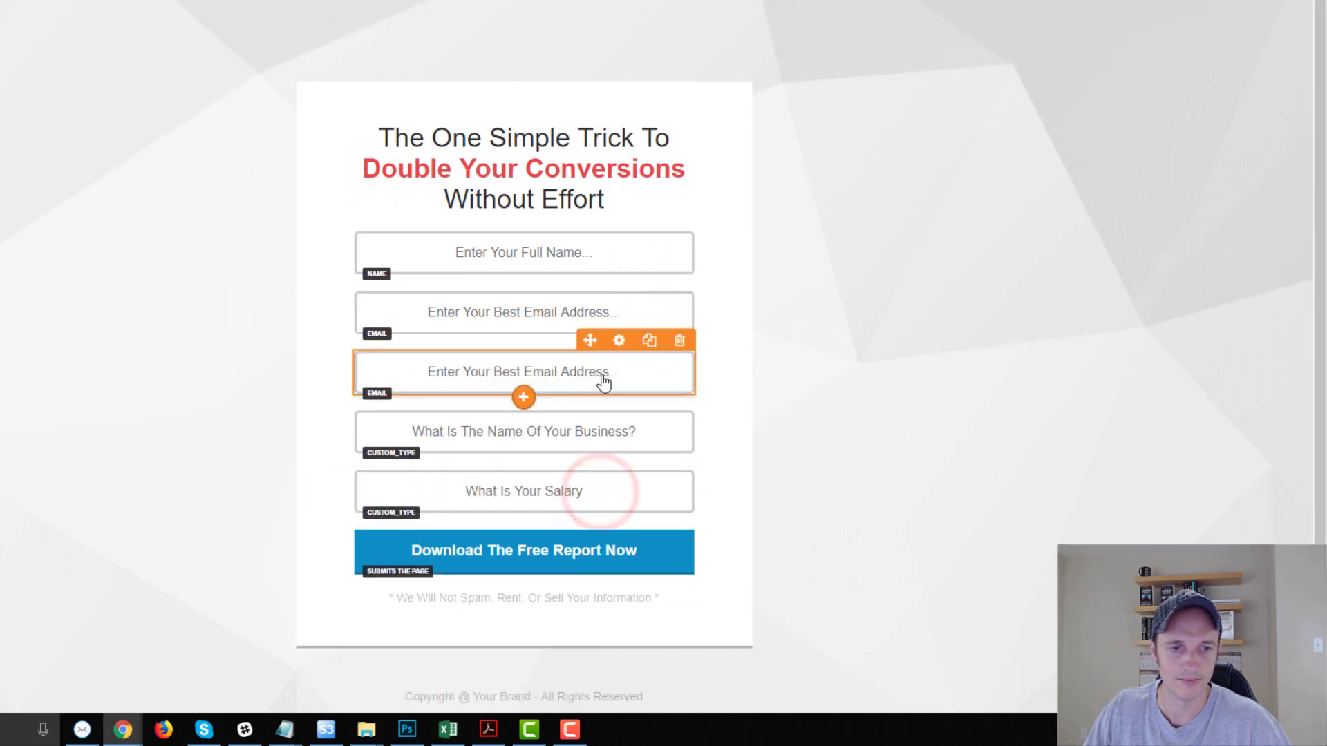
{"action": "left_click", "coordinate": [613, 335]}
{"action": "left_click", "coordinate": [1241, 125]}
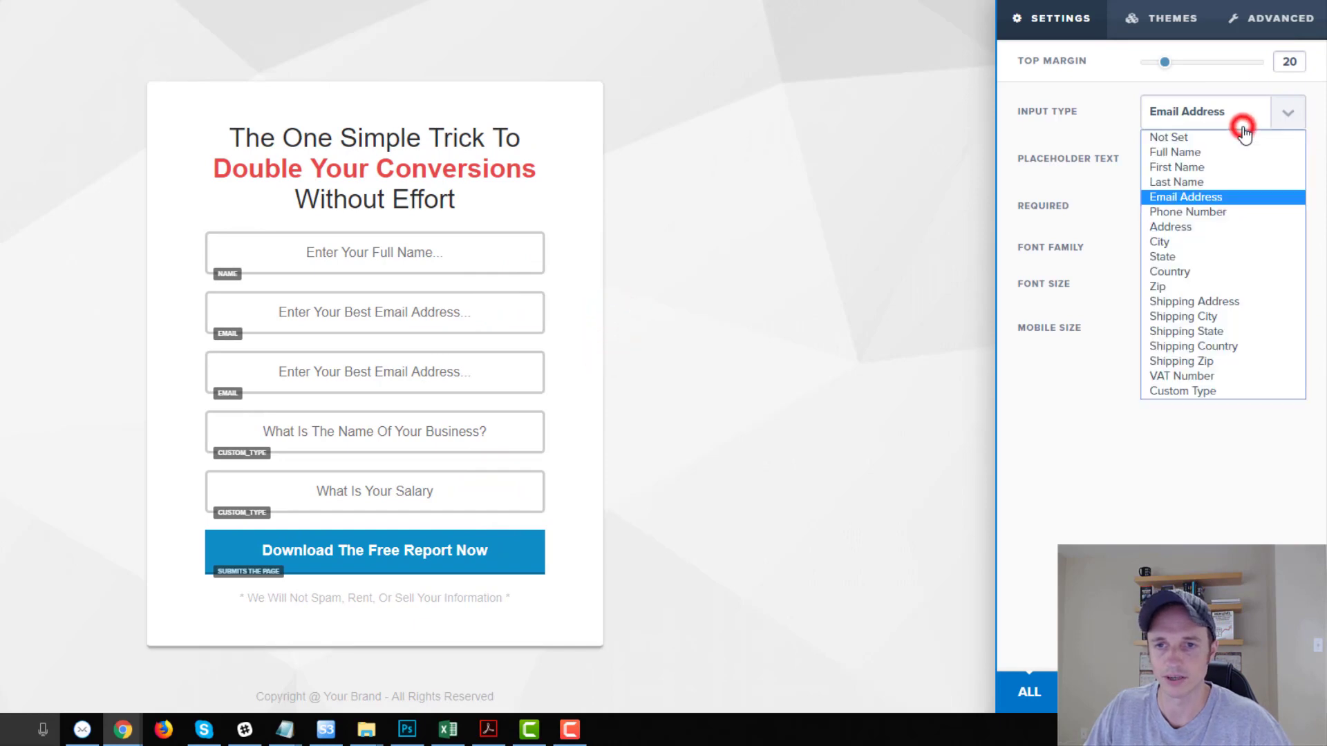
{"action": "left_click", "coordinate": [1190, 211]}
{"action": "triple_click", "coordinate": [1161, 157]}
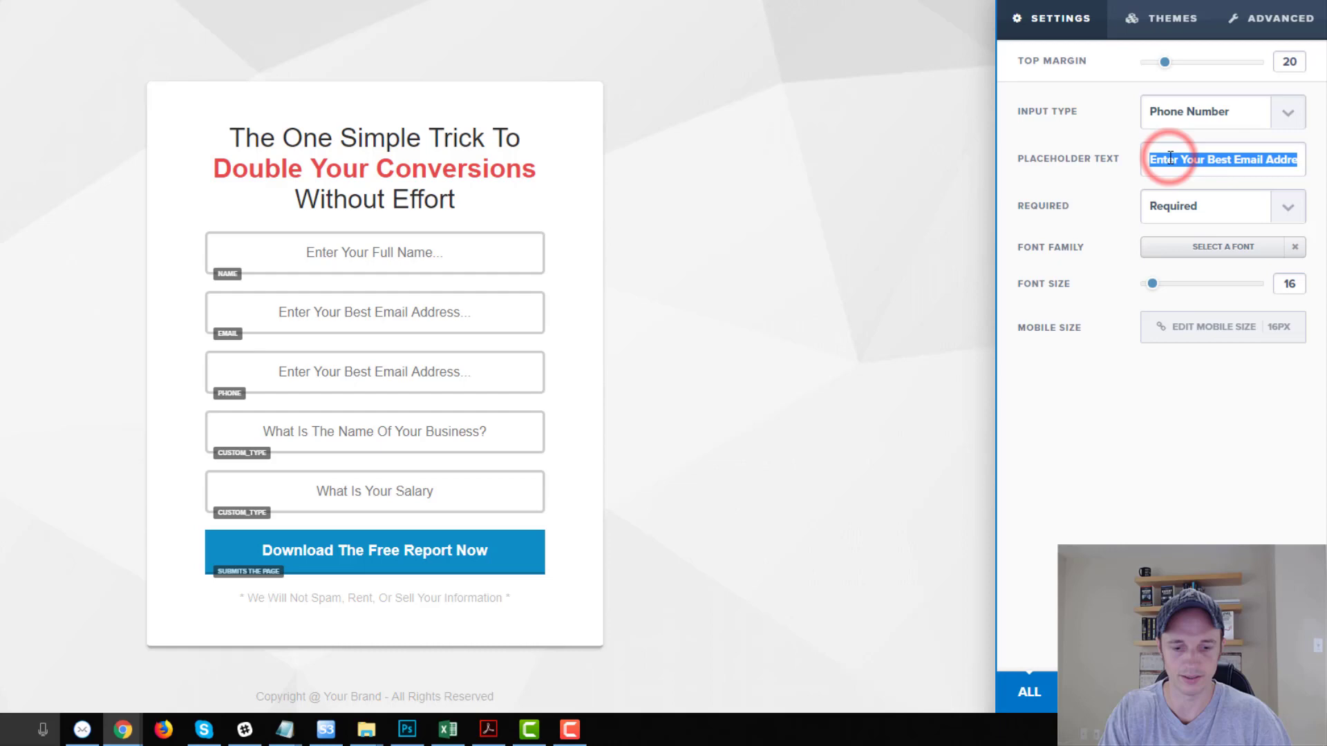
{"action": "type", "text": "Phone Number"}
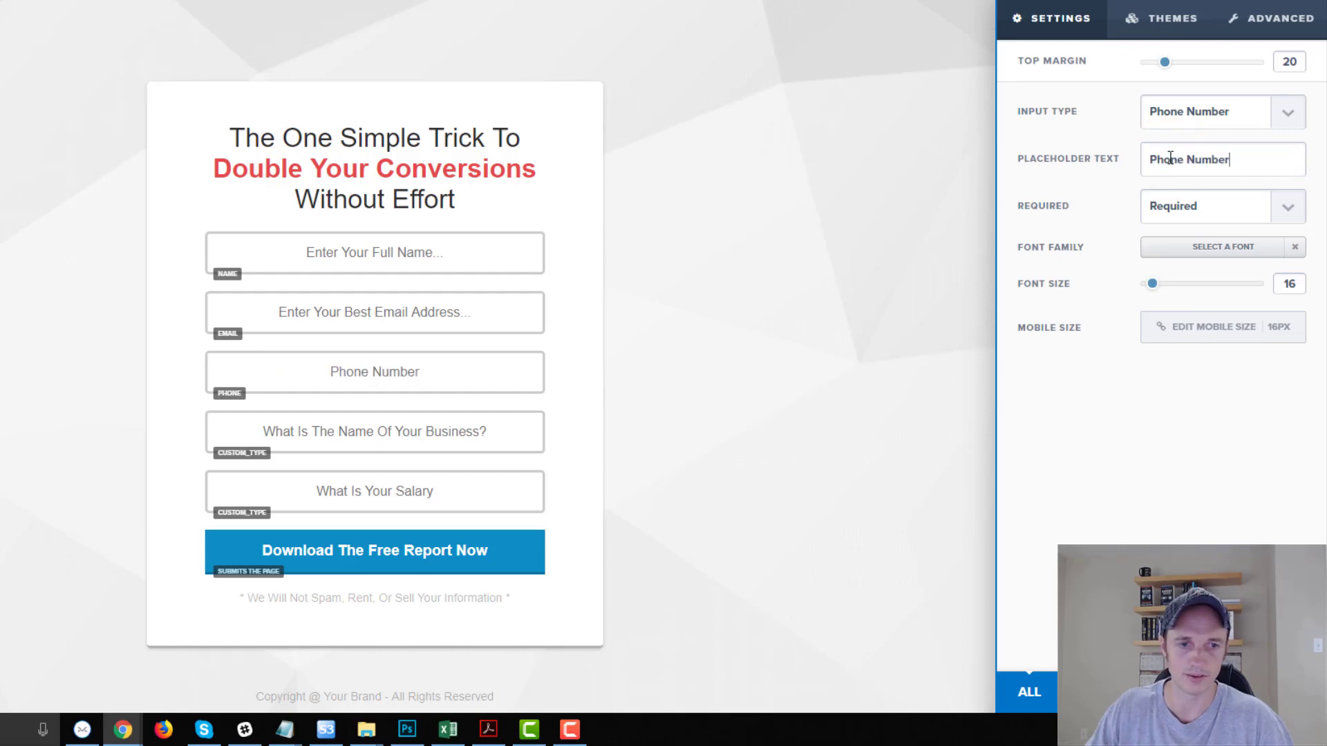
{"action": "left_click", "coordinate": [839, 272]}
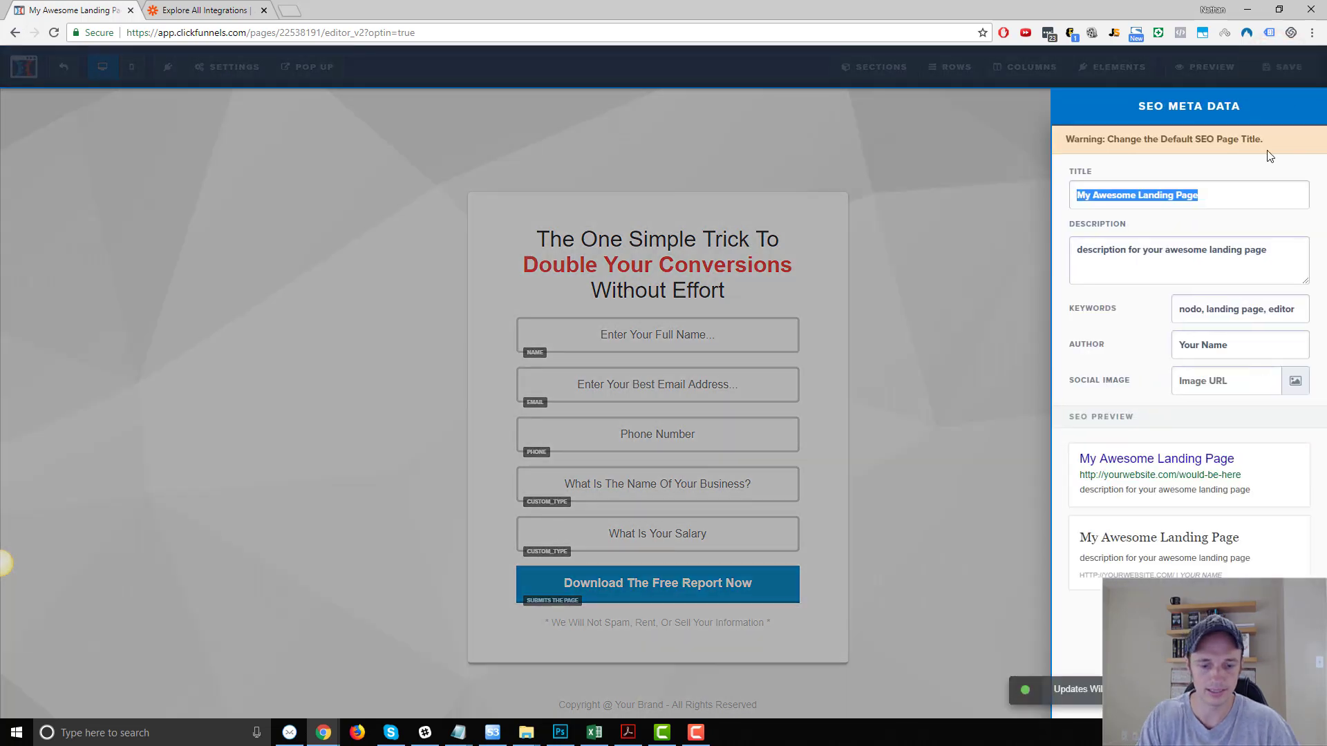
Set the SEO title to 'Test Notification Form', save the page, and exit the editor.
{"action": "type", "text": "Test"}
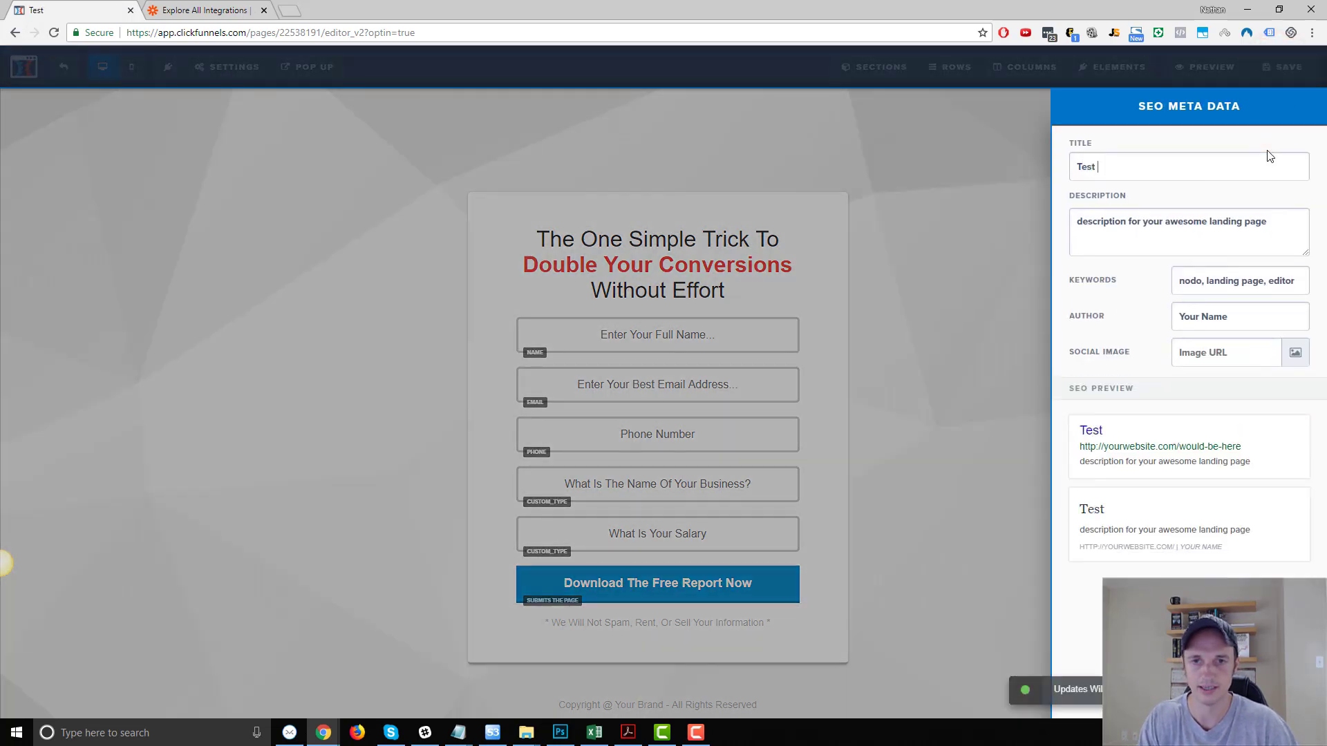
{"action": "type", "text": " Notic"}
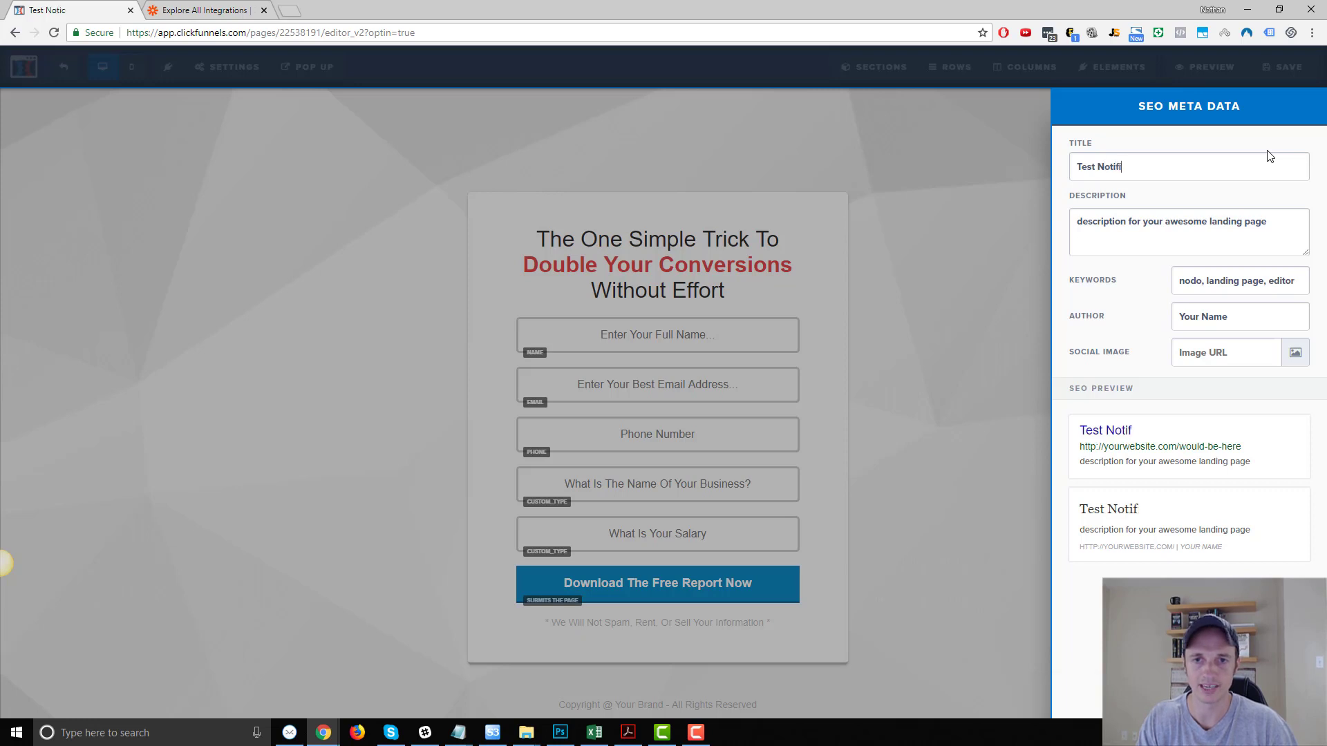
{"action": "left_click", "coordinate": [965, 163]}
{"action": "left_click", "coordinate": [1284, 72]}
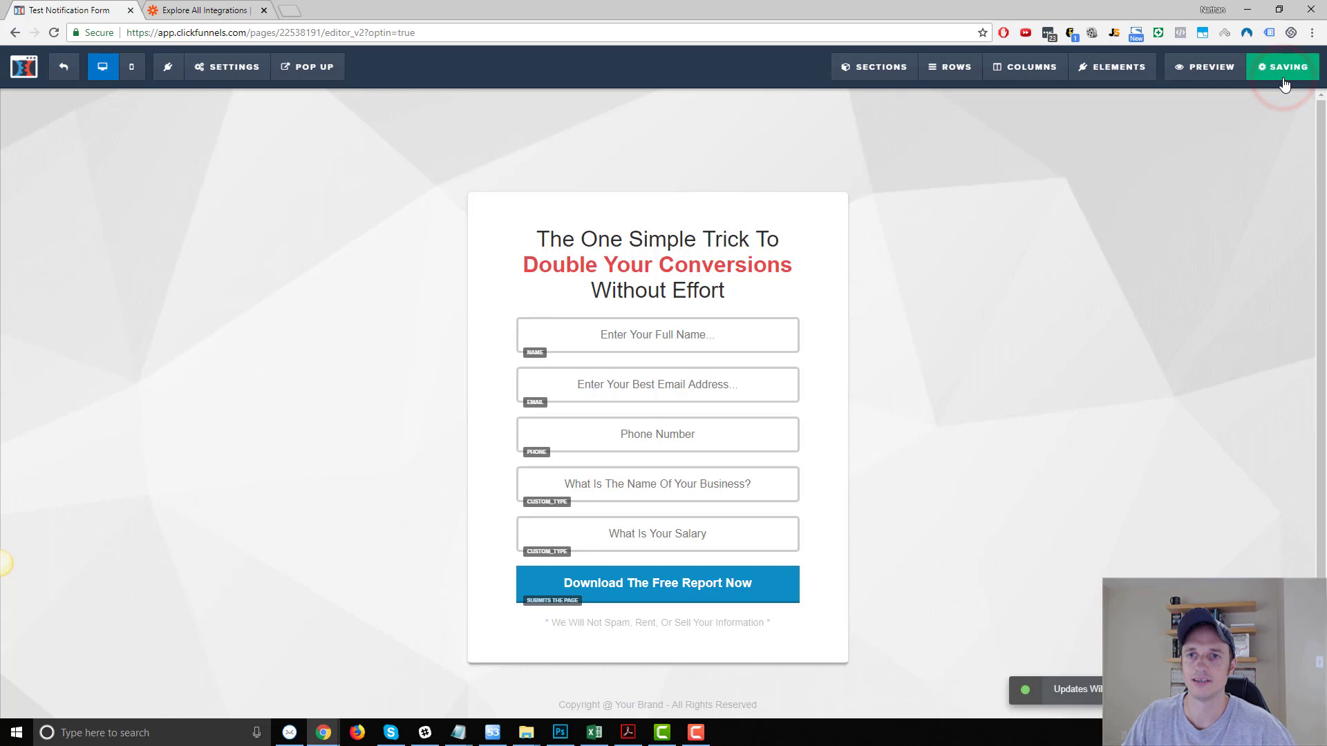
{"action": "left_click", "coordinate": [60, 69]}
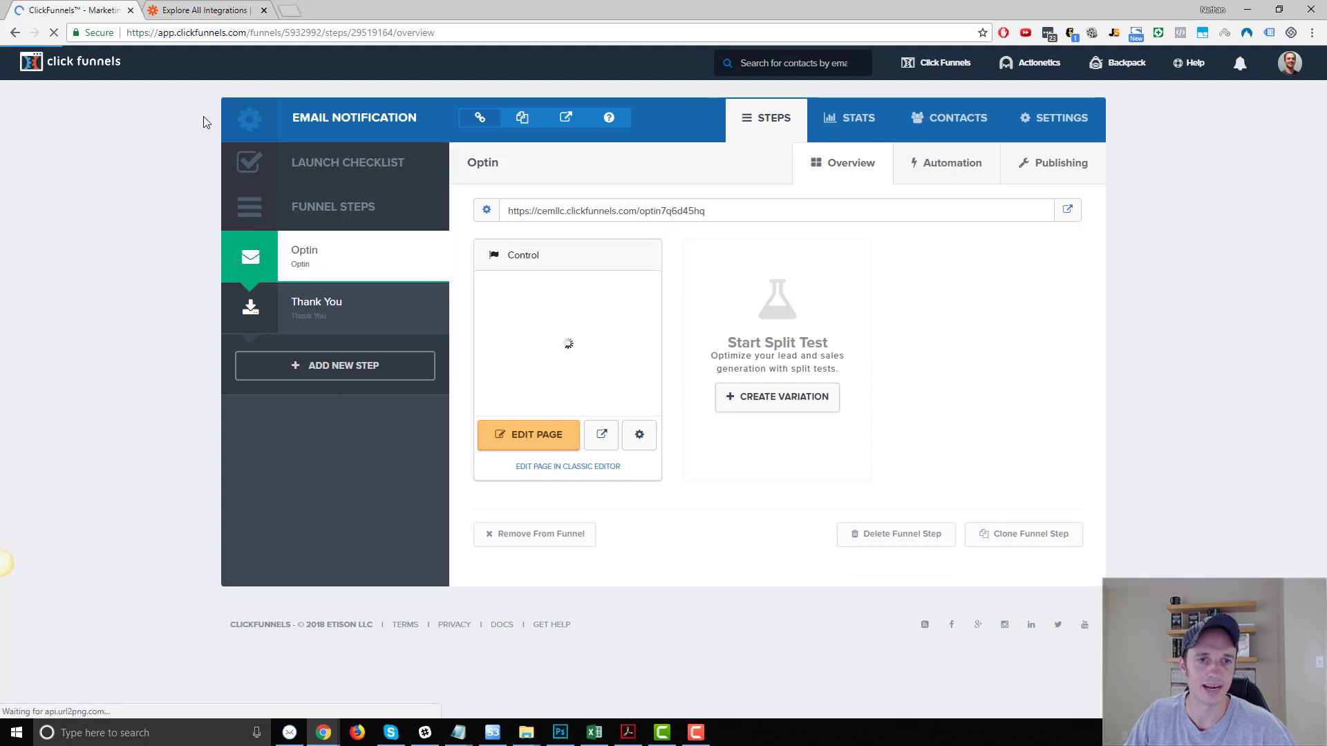
Open the live opt-in page in a new tab and enter a sample name and email.
{"action": "left_click", "coordinate": [1068, 215]}
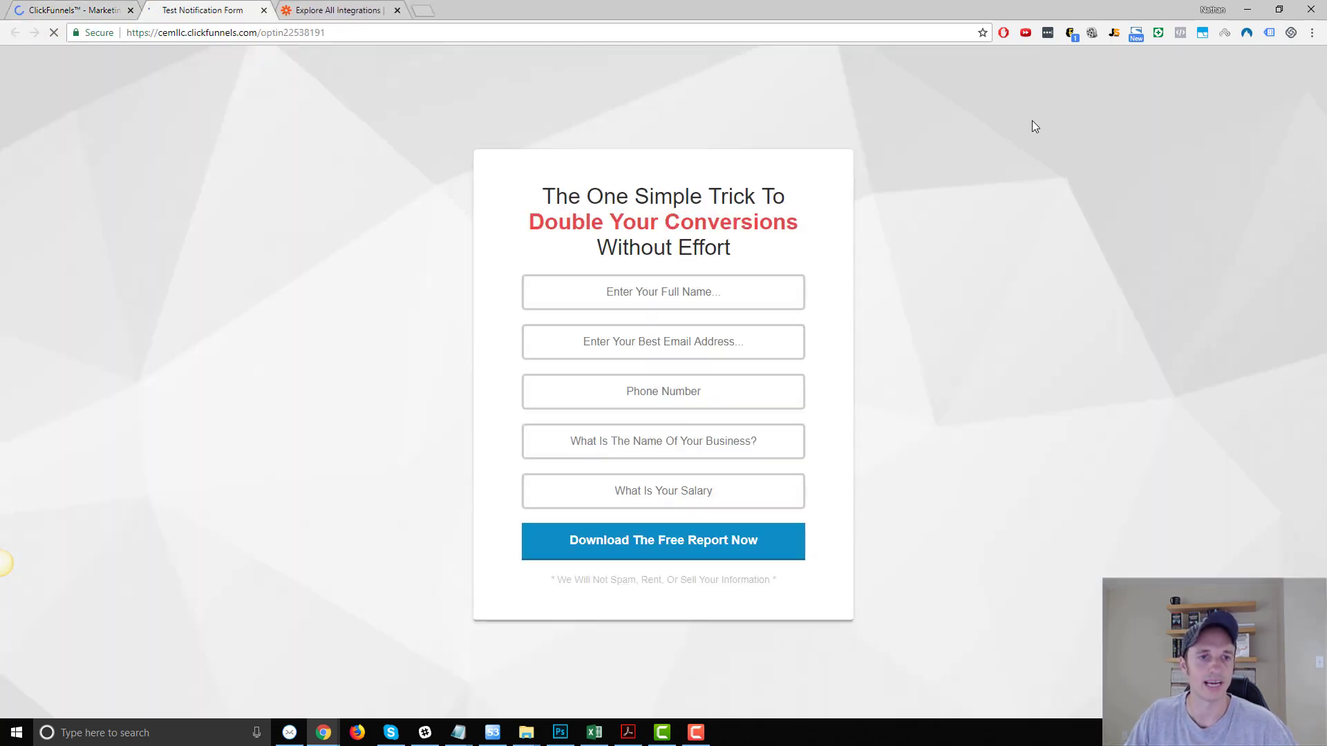
{"action": "left_click", "coordinate": [708, 280]}
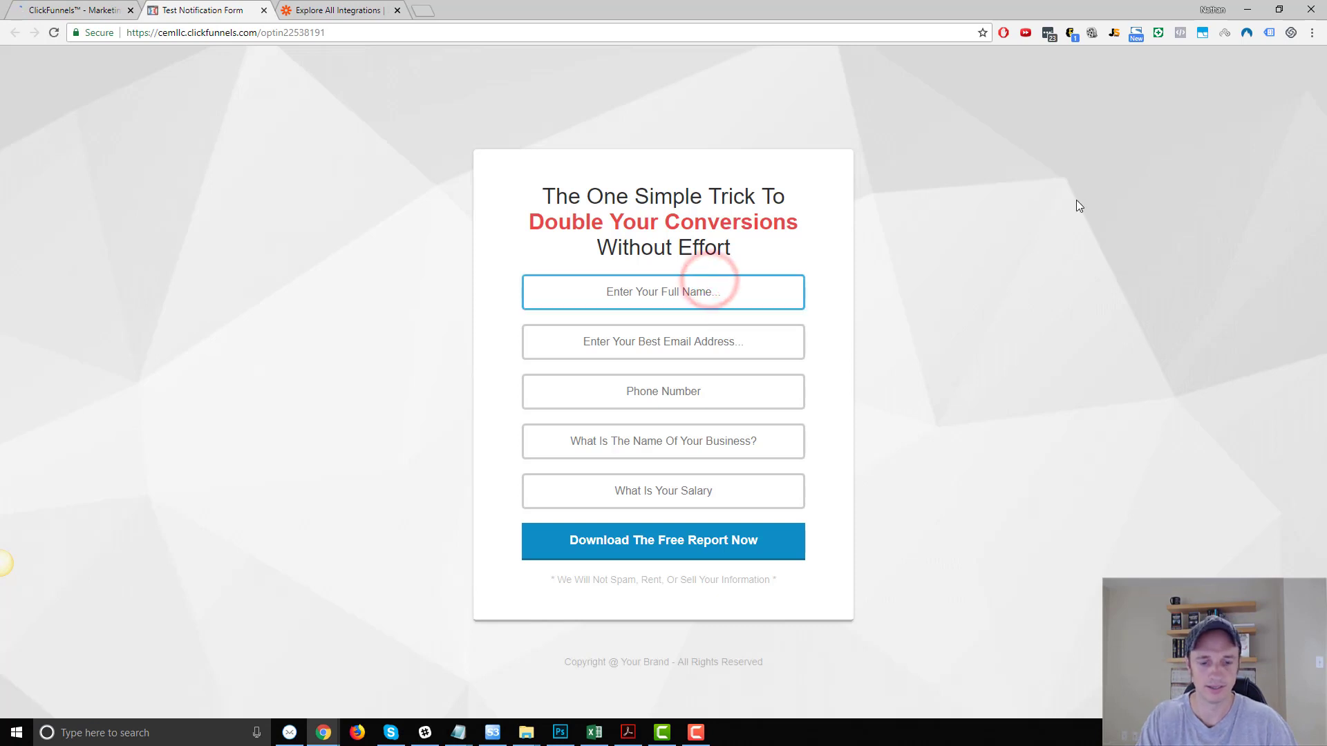
{"action": "type", "text": "Full Name"}
{"action": "key", "text": "Tab"}
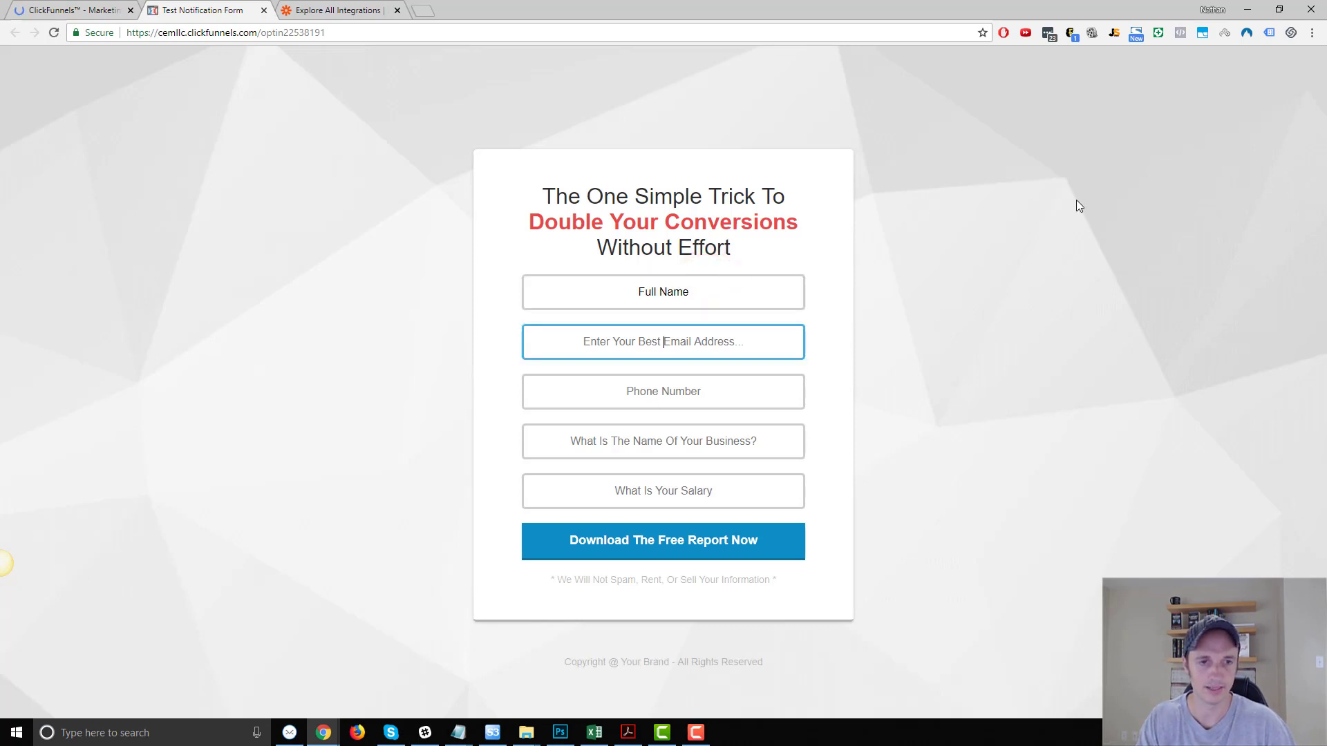
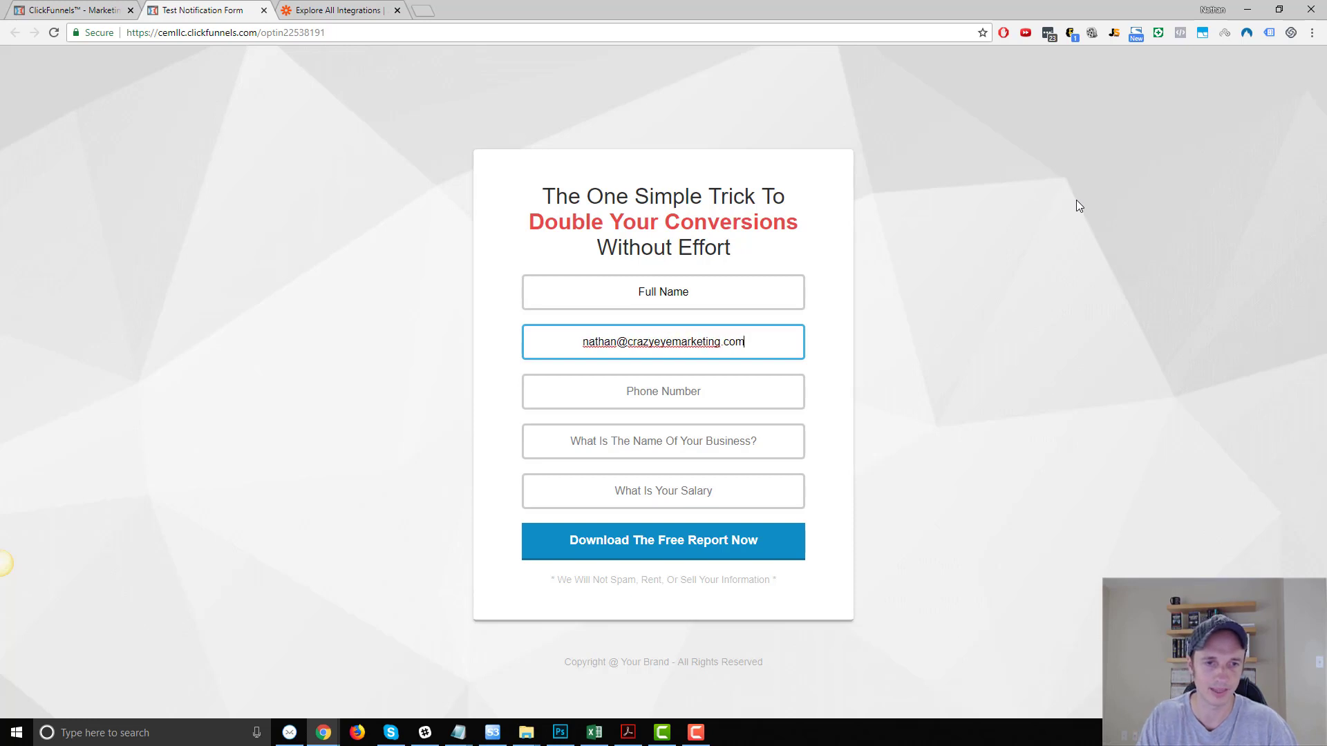
{"action": "triple_click", "coordinate": [723, 299]}
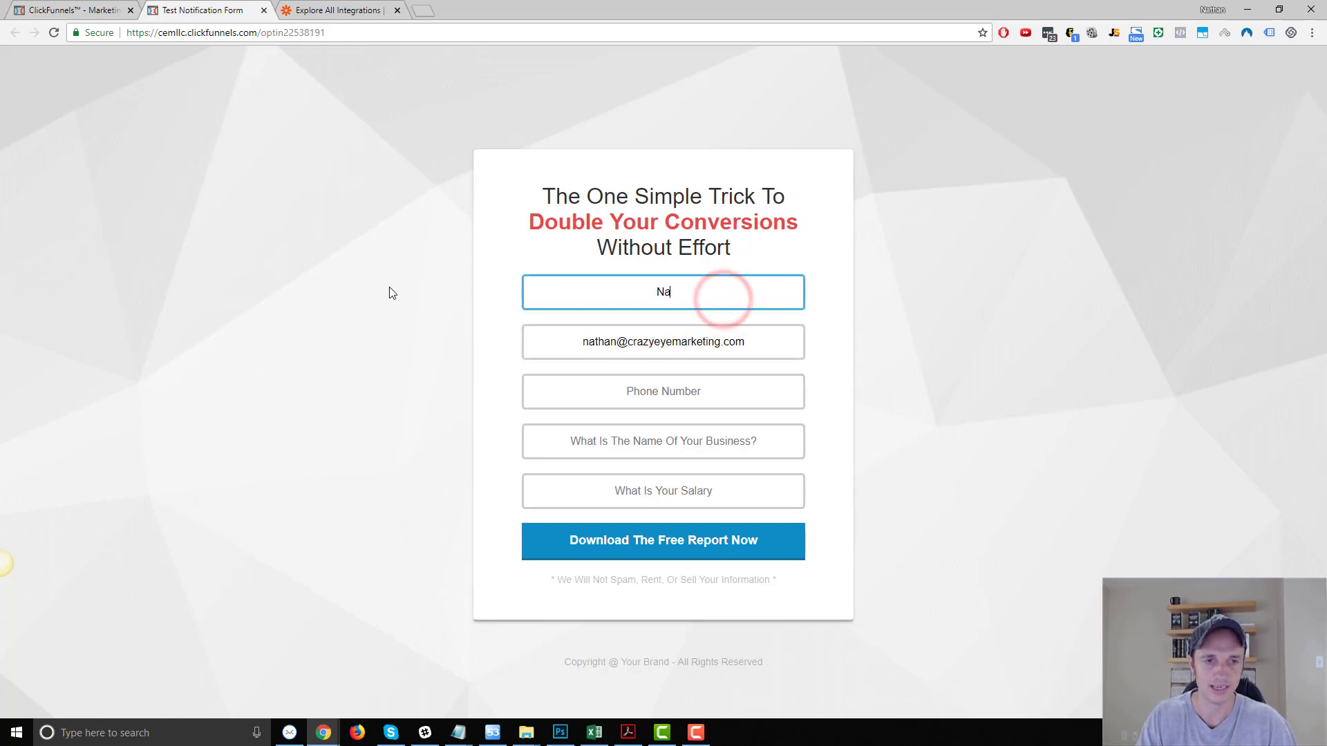
{"action": "key", "text": "Tab"}
{"action": "key", "text": "Tab"}
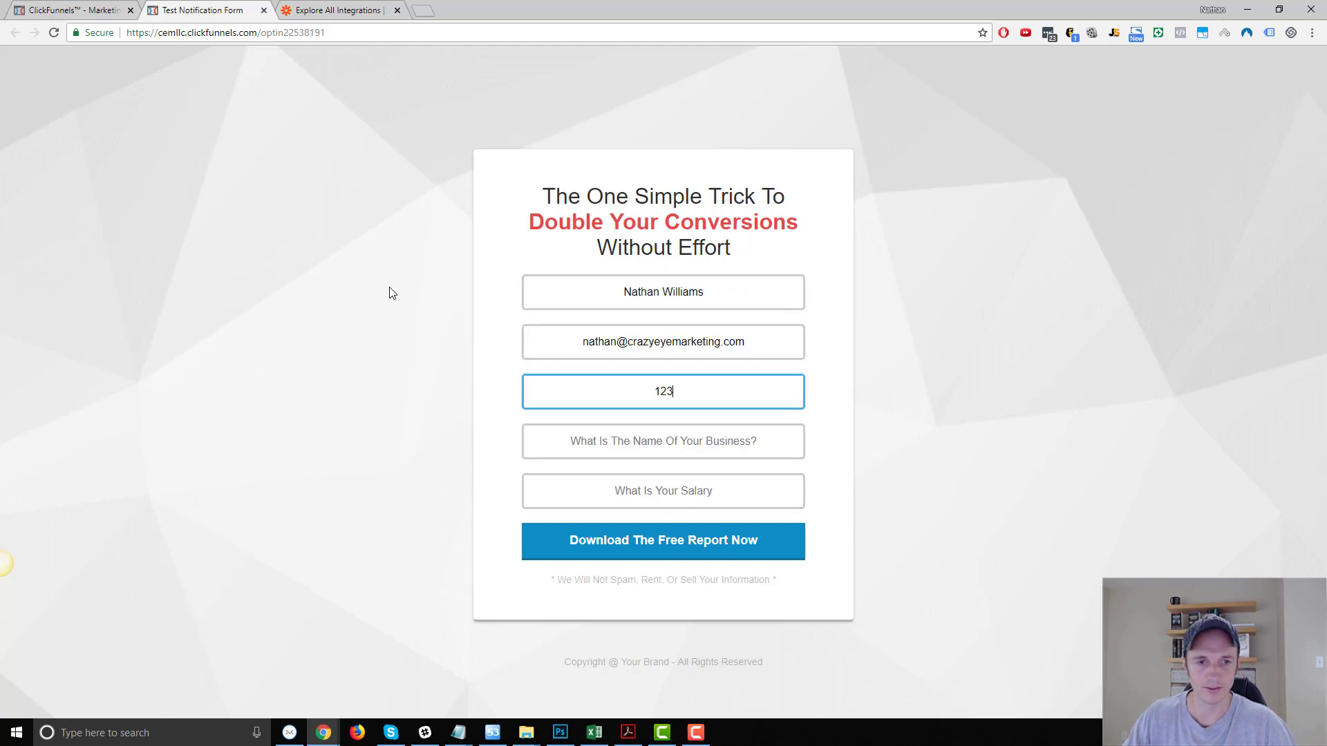
Fill in a sample business name and submit the test opt-in.
{"action": "left_click", "coordinate": [703, 442]}
{"action": "type", "text": "Crazy Eye"}
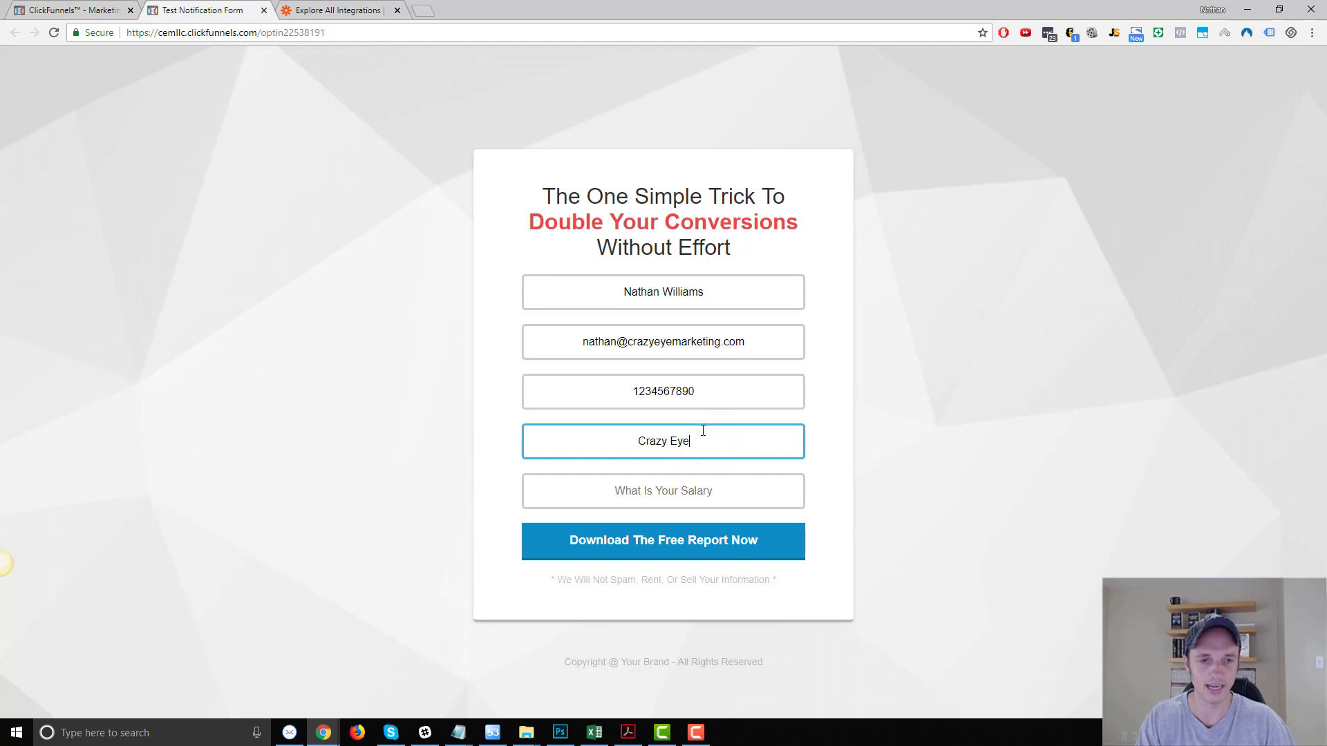
{"action": "type", "text": " Marketing"}
{"action": "key", "text": "Tab"}
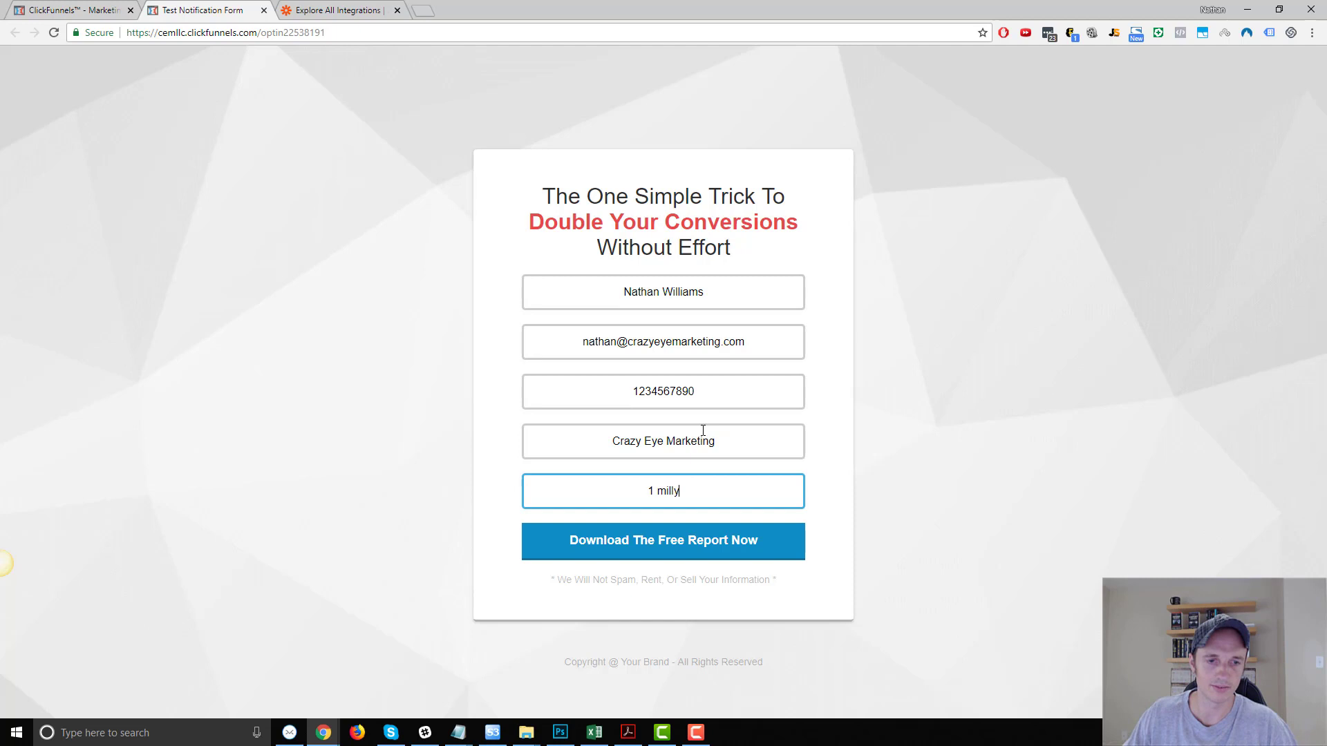
{"action": "left_click", "coordinate": [617, 547]}
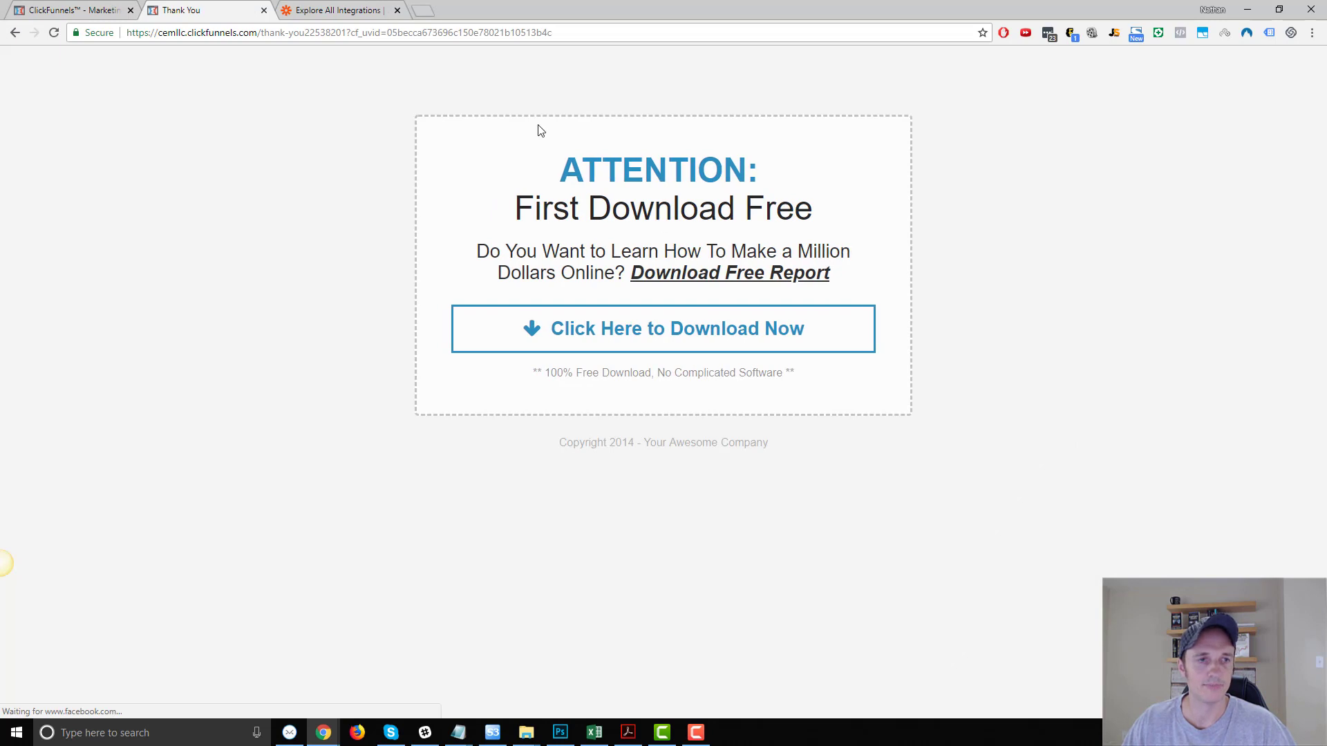
Start a new zap in Zapier named 'Notification Example'.
{"action": "left_click", "coordinate": [311, 8]}
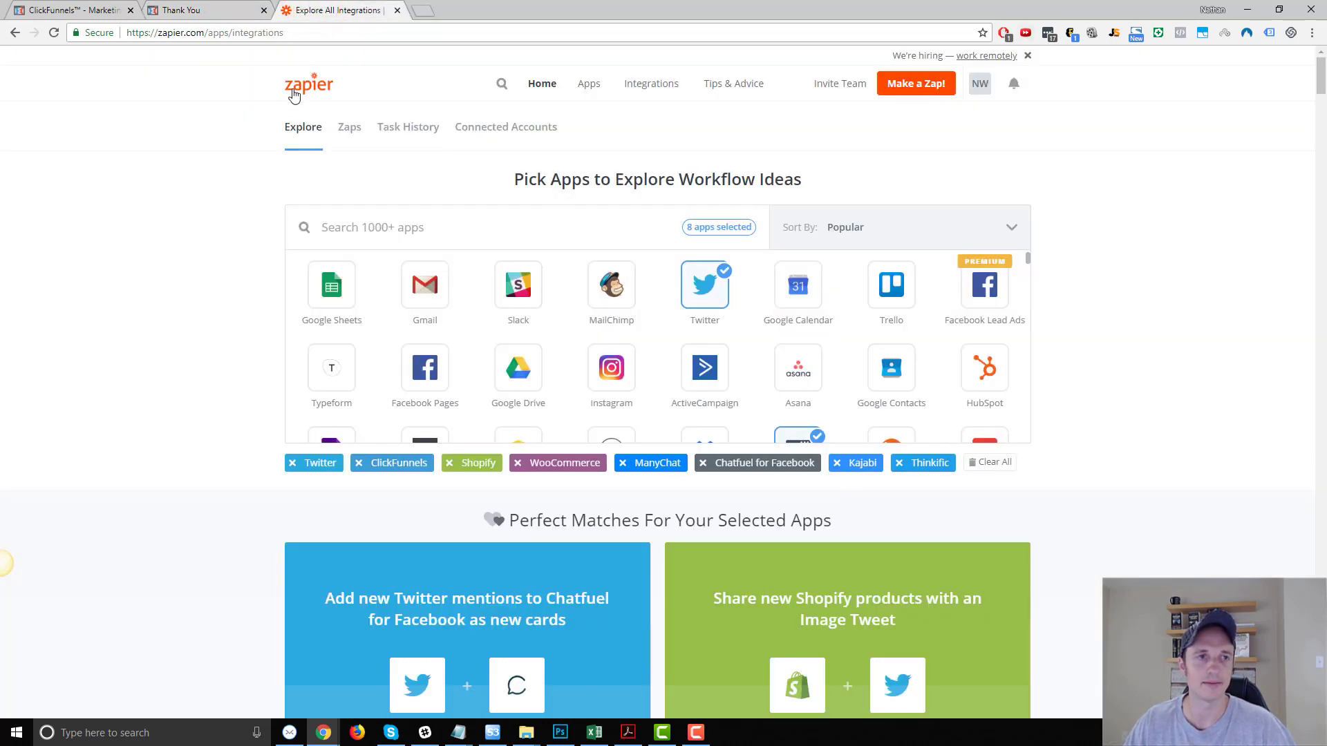
{"action": "left_click", "coordinate": [911, 92]}
{"action": "left_click", "coordinate": [178, 78]}
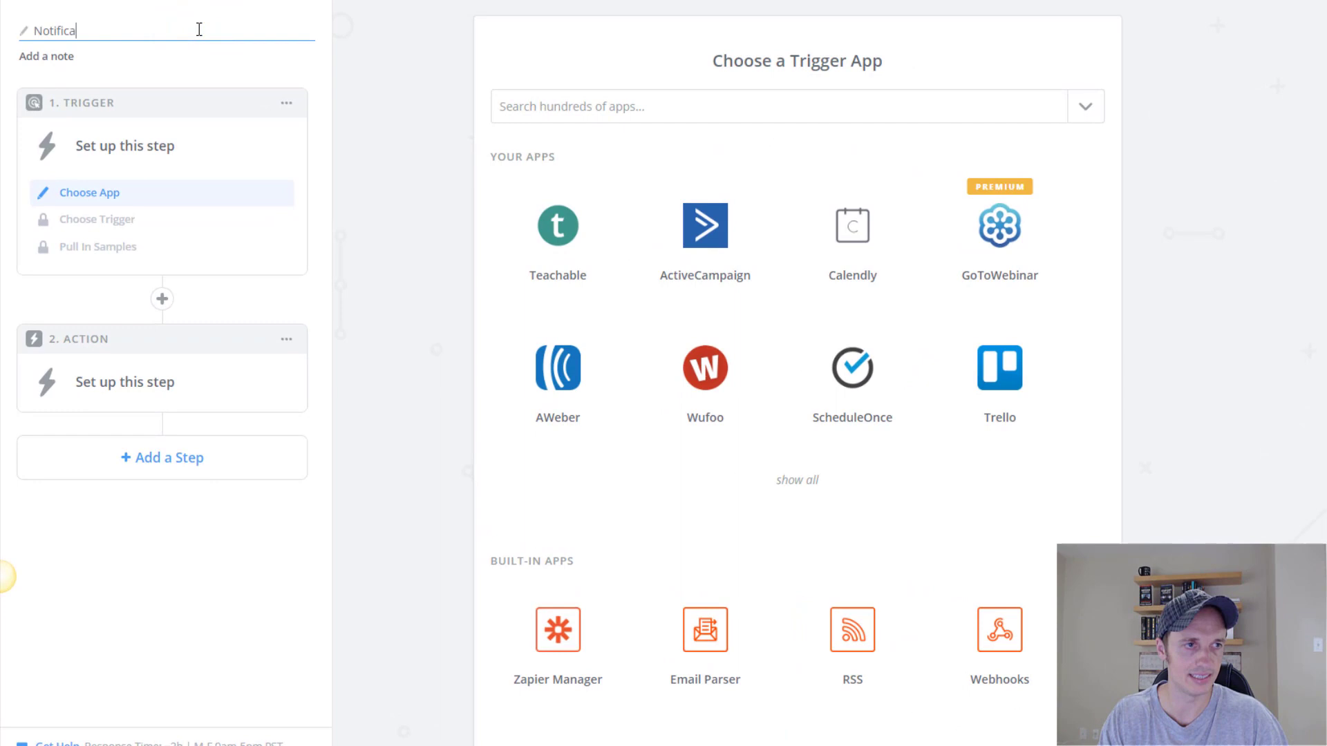
{"action": "type", "text": "Notification Example"}
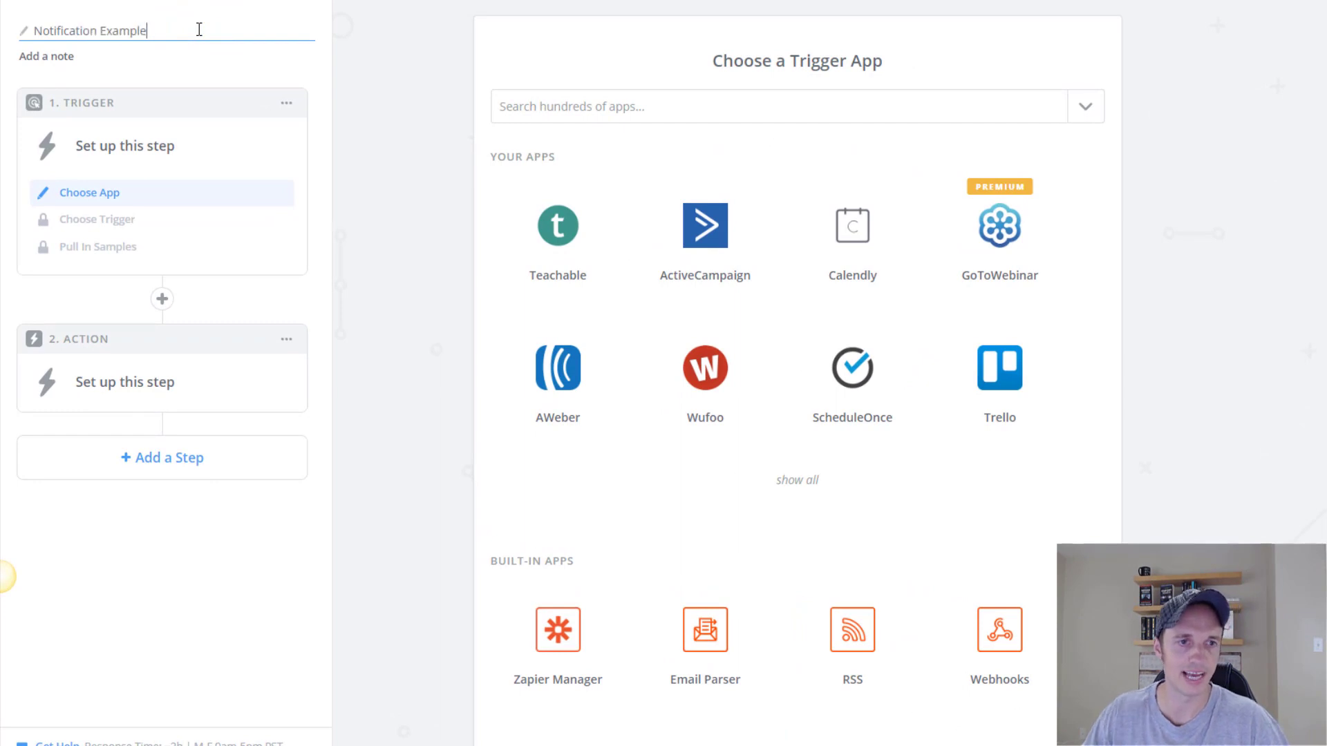
Set the trigger to ClickFunnels New Contact Activity using ClickFunnels Account #1.
{"action": "left_click", "coordinate": [651, 104]}
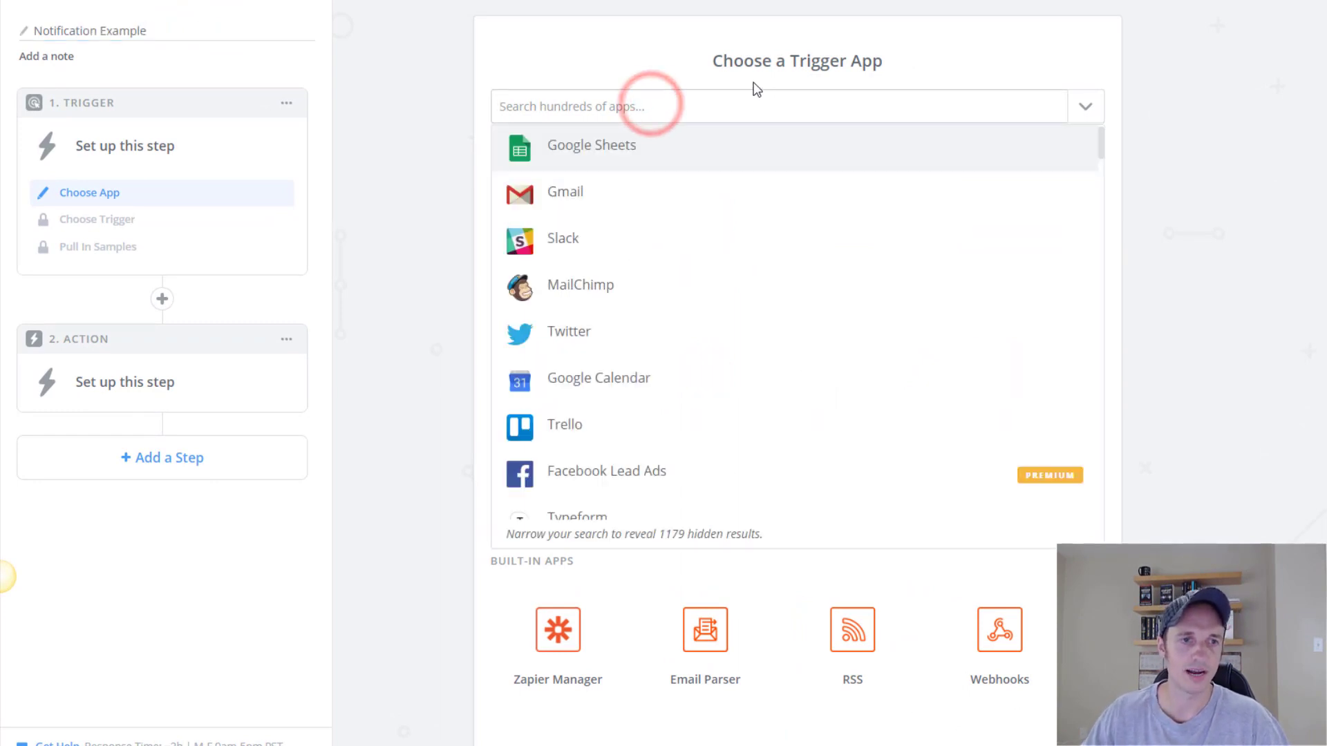
{"action": "type", "text": "Click"}
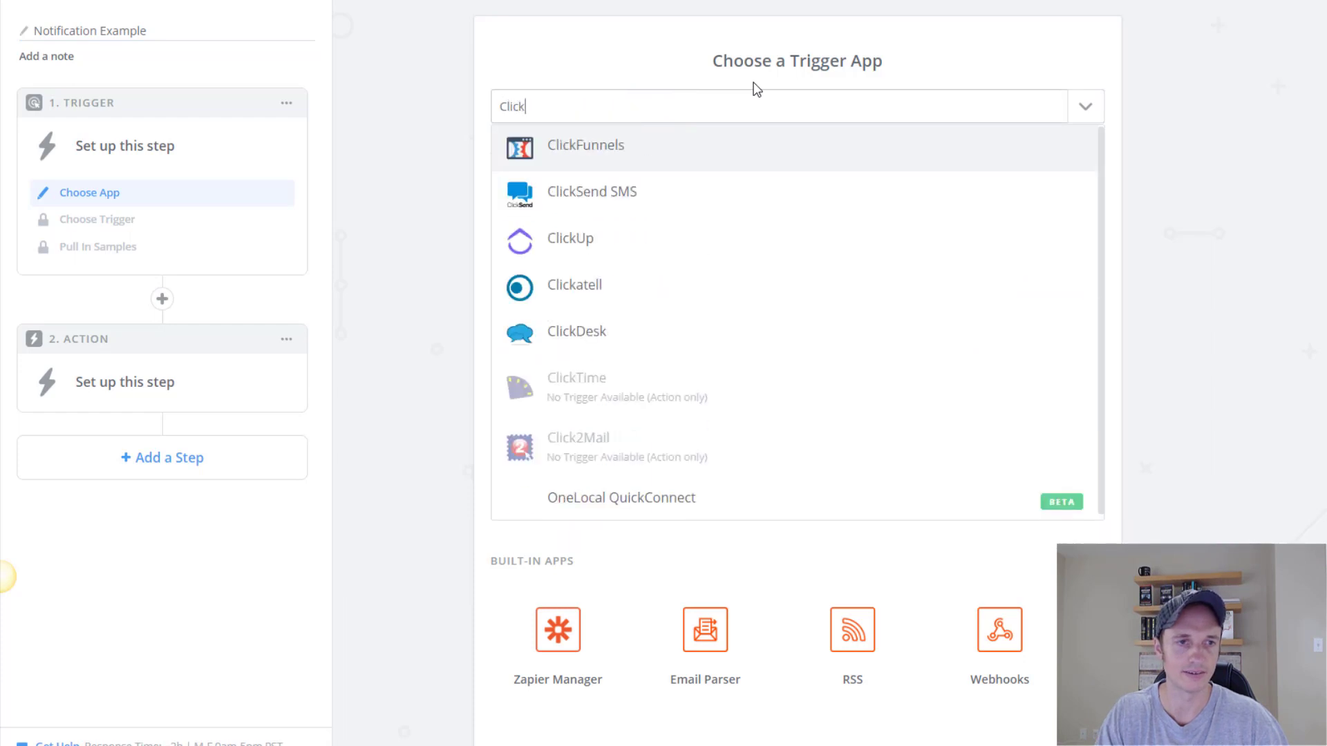
{"action": "left_click", "coordinate": [617, 148]}
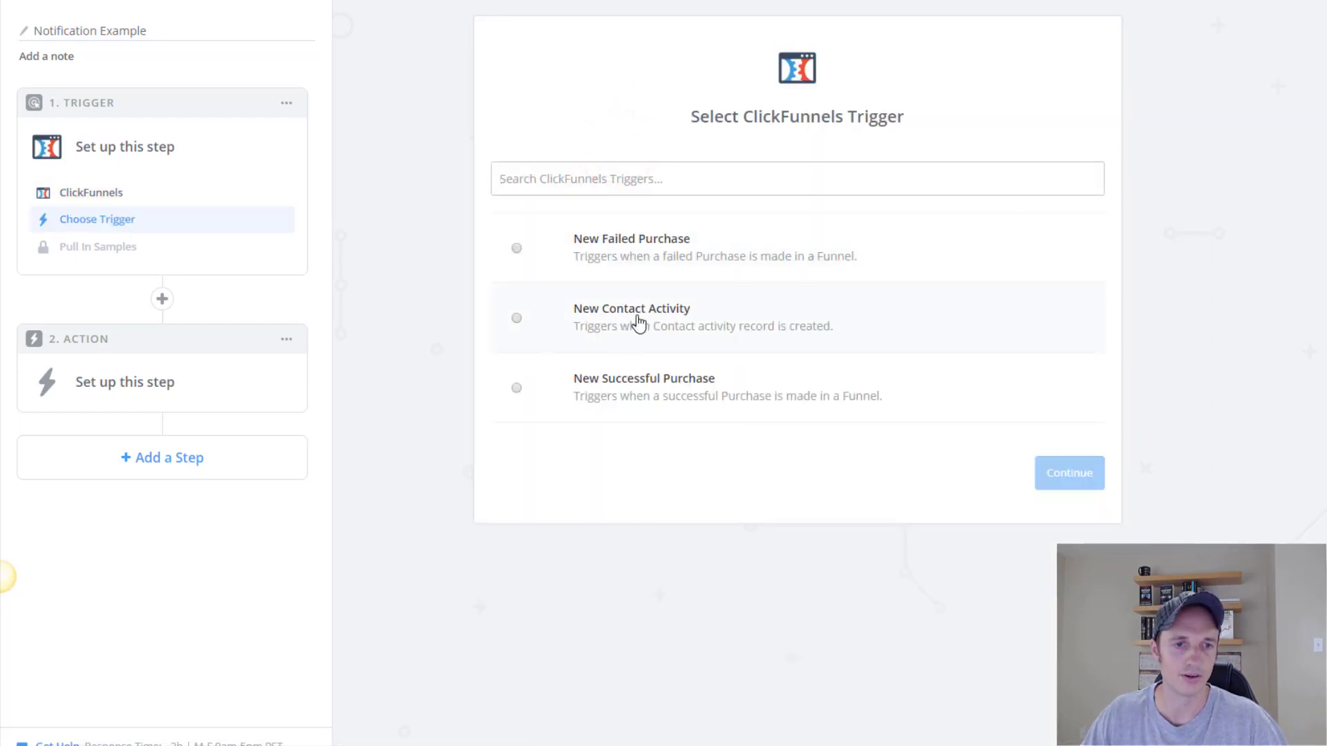
{"action": "left_click", "coordinate": [646, 321]}
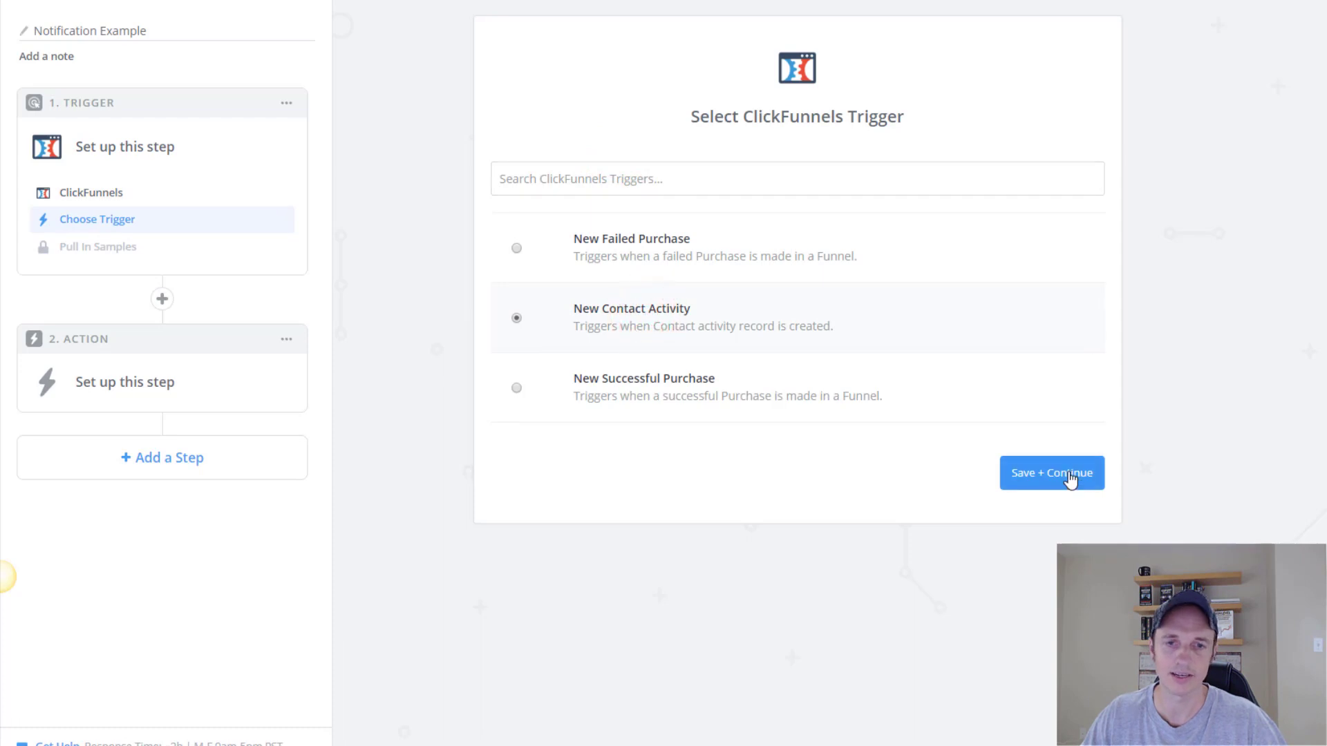
{"action": "left_click", "coordinate": [1069, 475]}
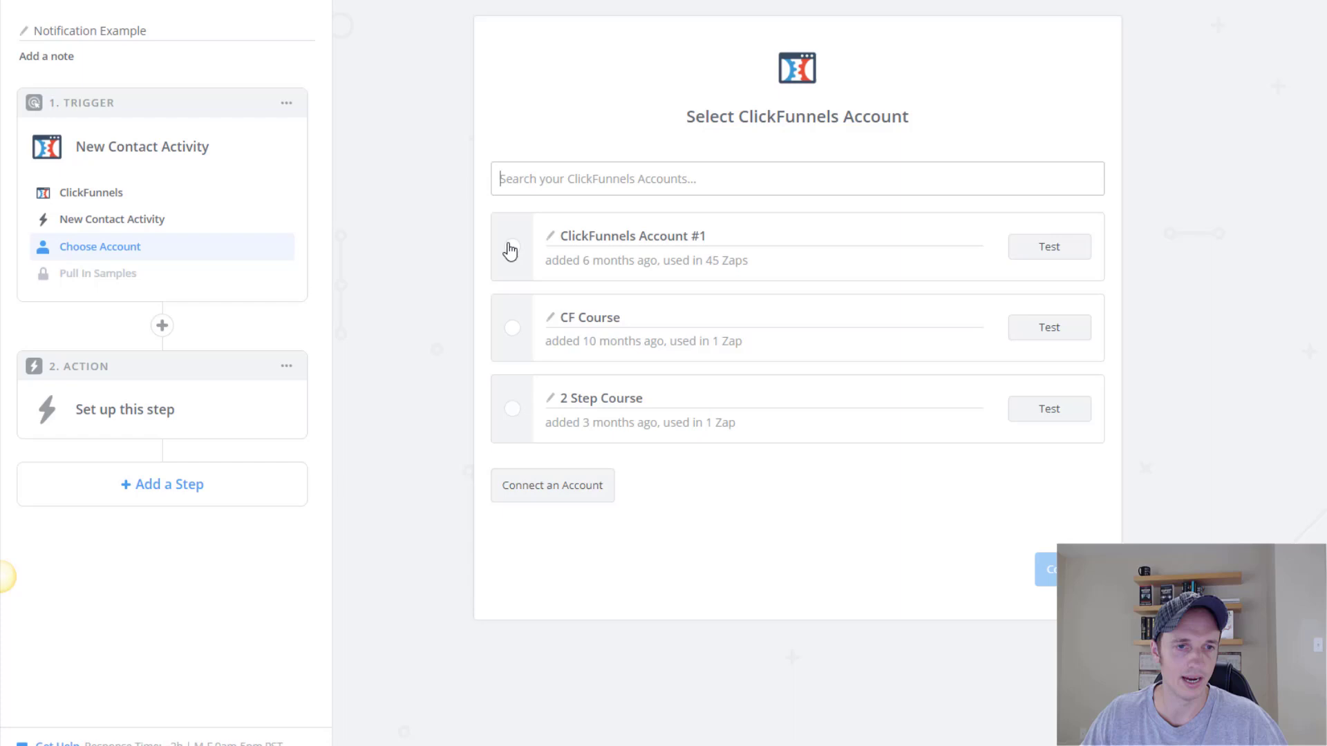
{"action": "left_click", "coordinate": [513, 248]}
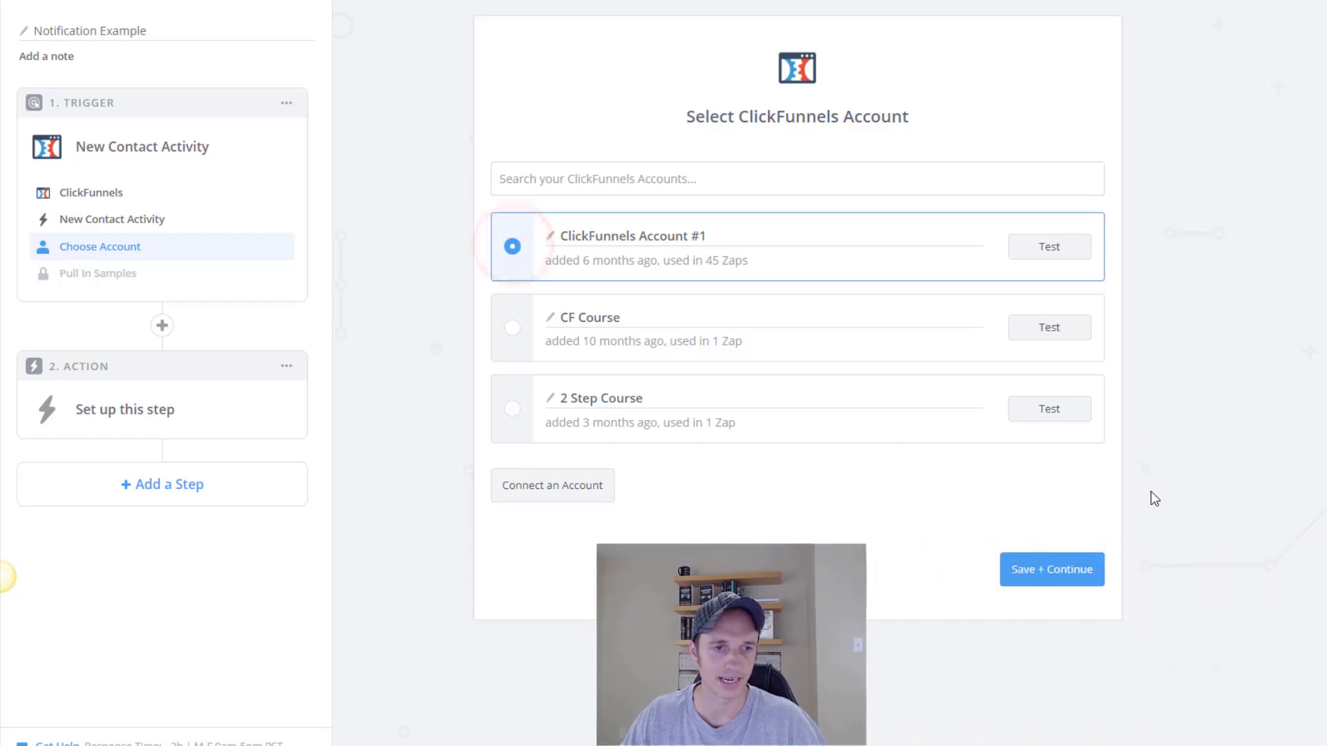
{"action": "left_click", "coordinate": [1070, 574]}
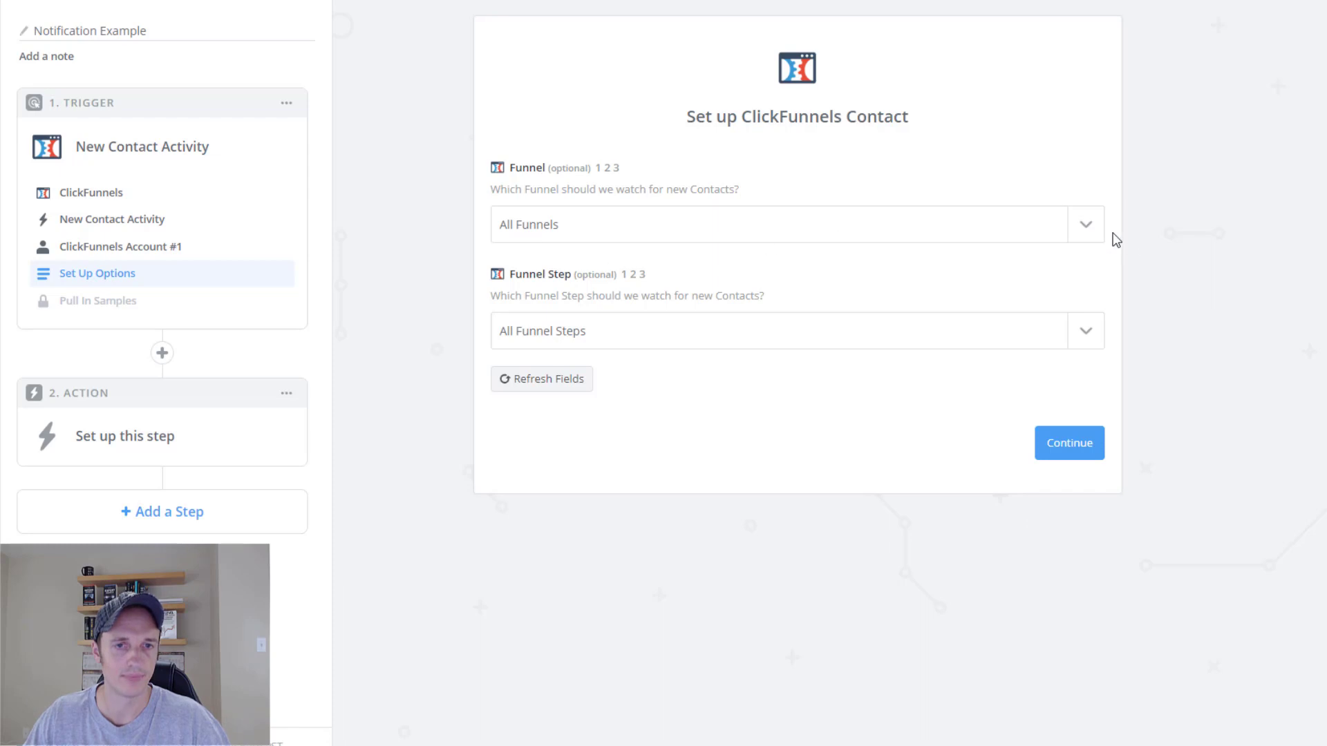
Point the trigger at the Email Notification funnel's Optin step and continue.
{"action": "left_click", "coordinate": [1085, 229]}
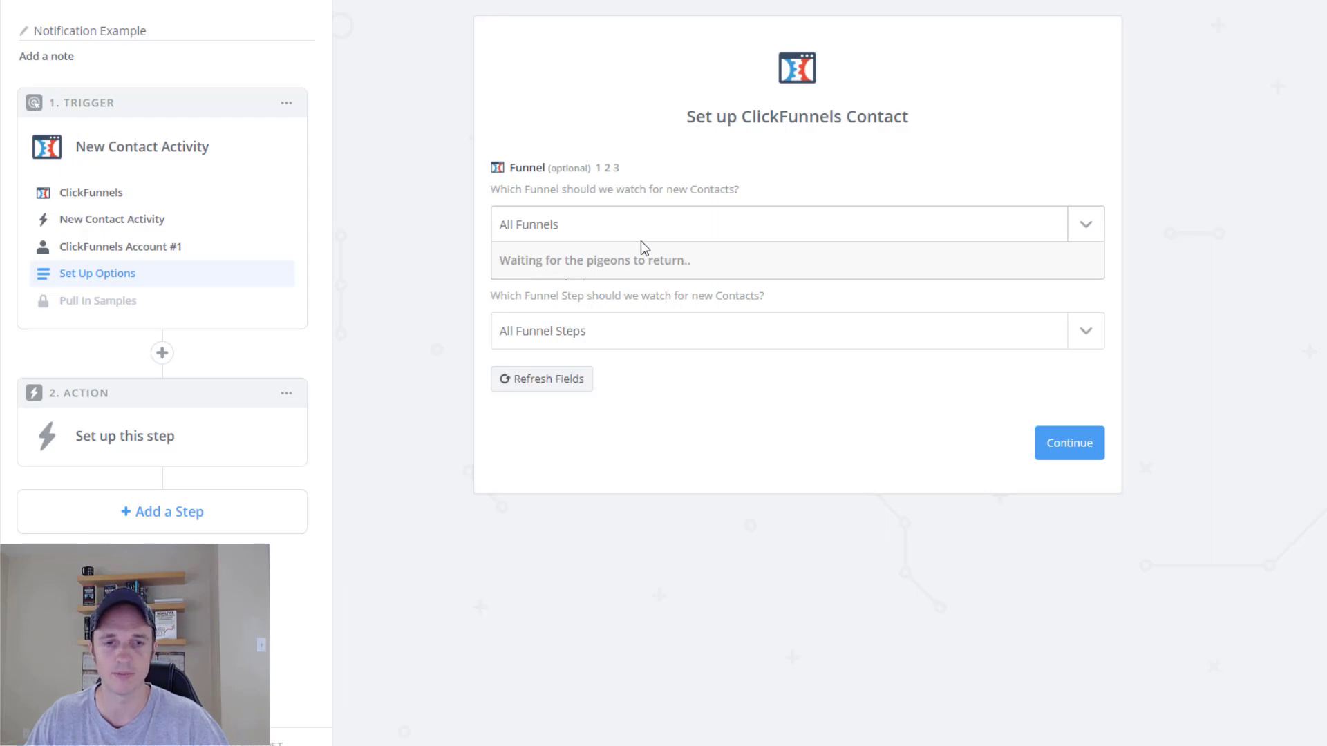
{"action": "left_click", "coordinate": [853, 253]}
{"action": "type", "text": "emai"}
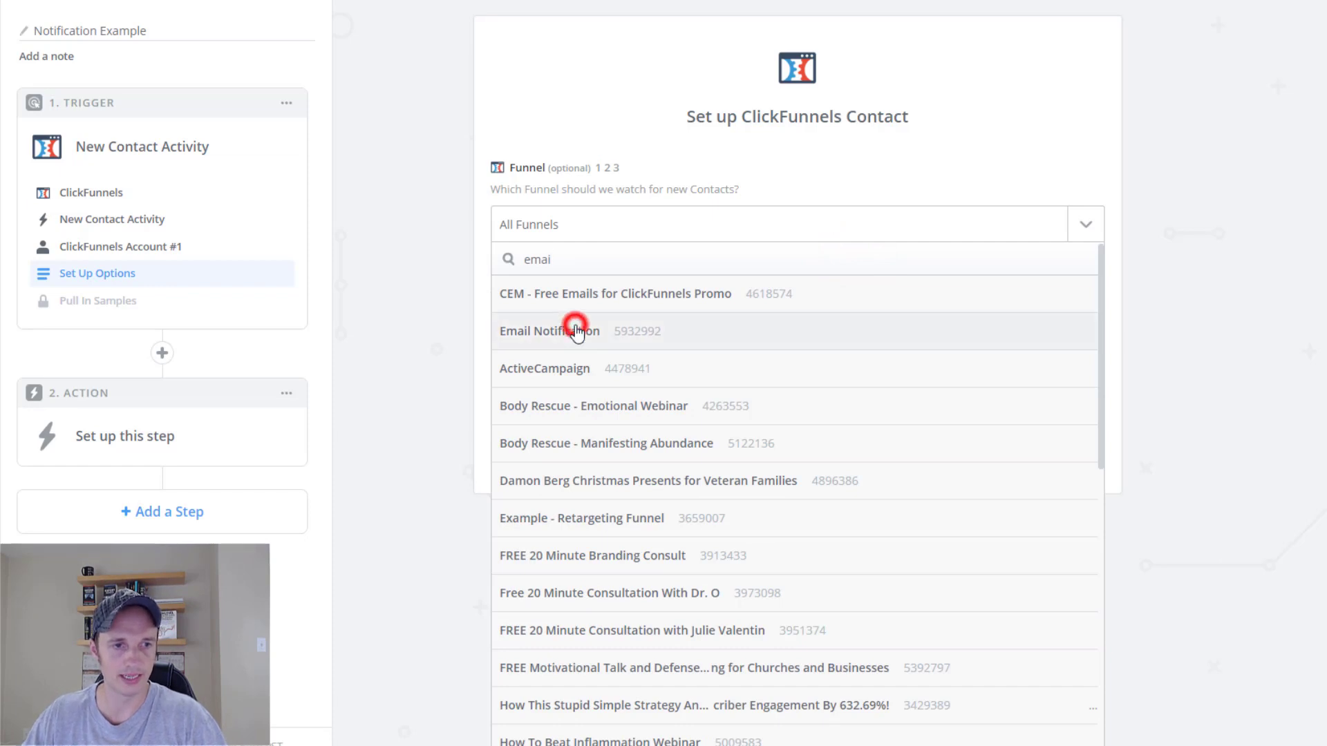
{"action": "left_click", "coordinate": [576, 331]}
{"action": "left_click", "coordinate": [611, 344]}
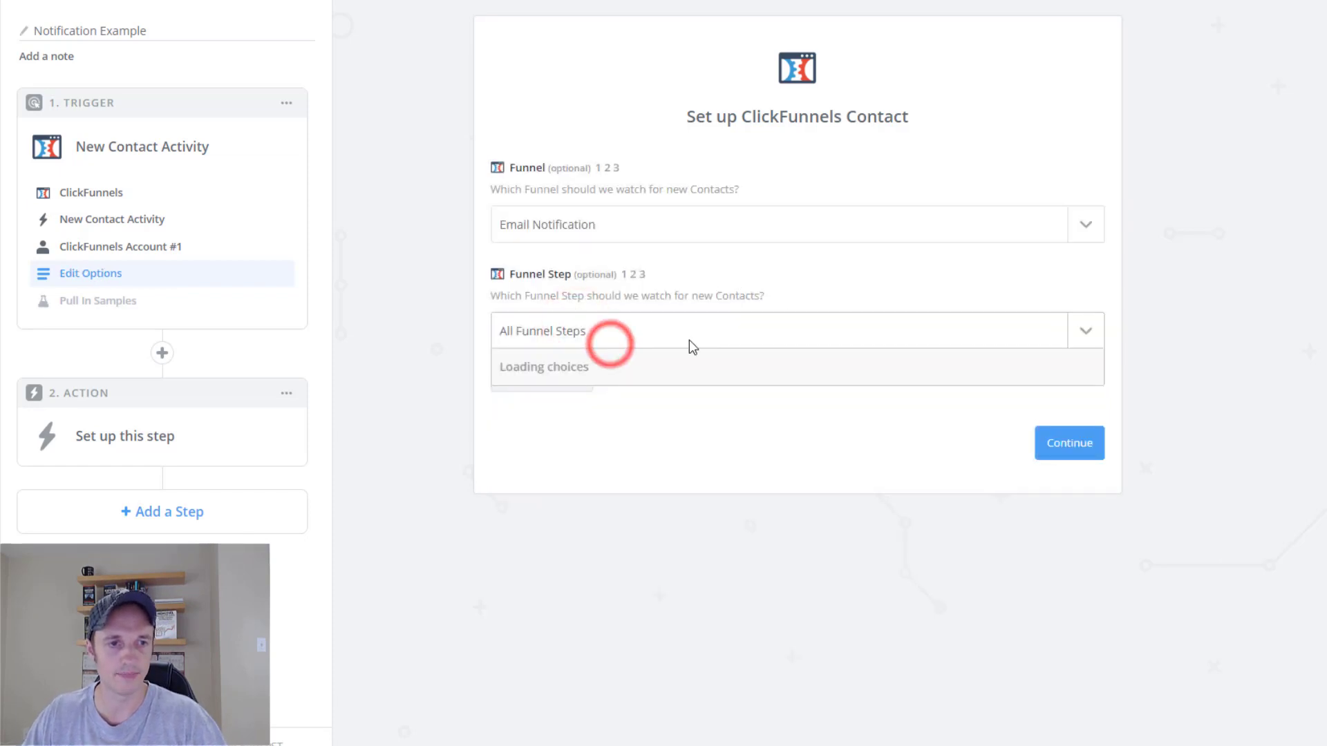
{"action": "left_click", "coordinate": [551, 402]}
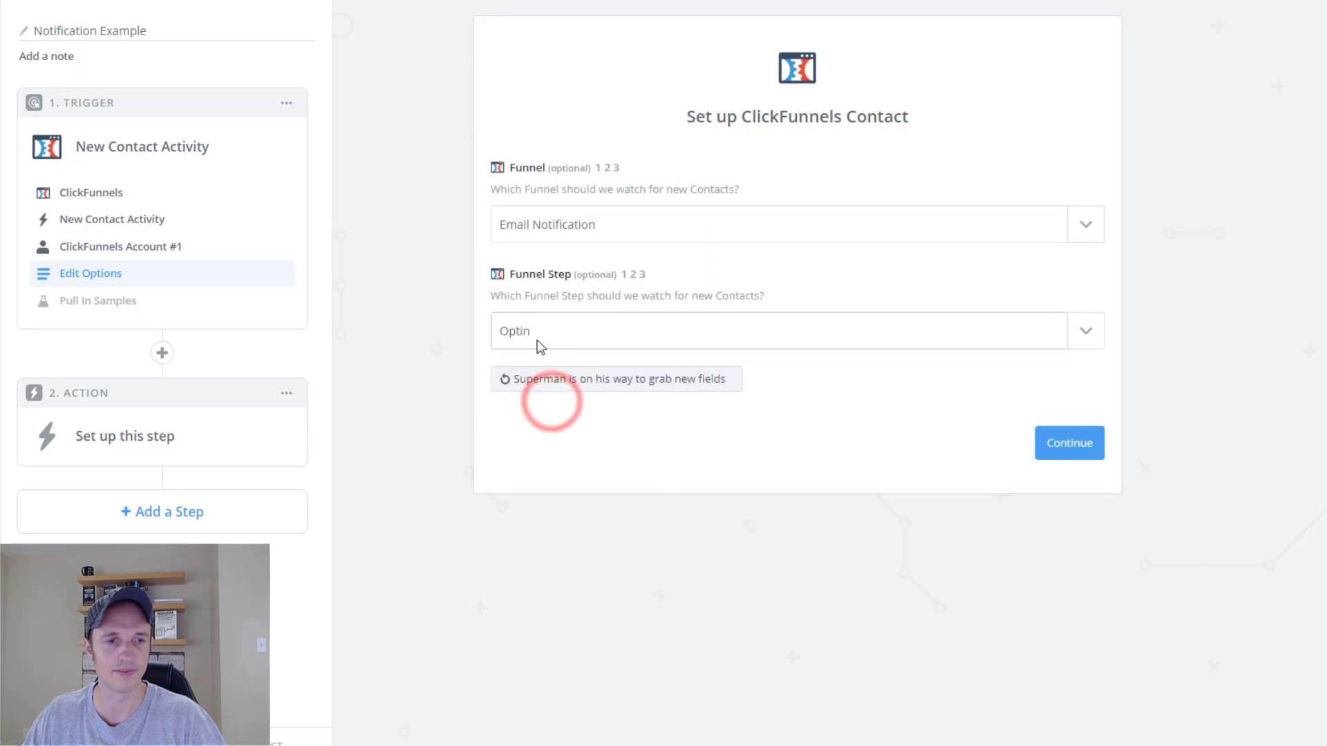
{"action": "left_click", "coordinate": [1075, 455]}
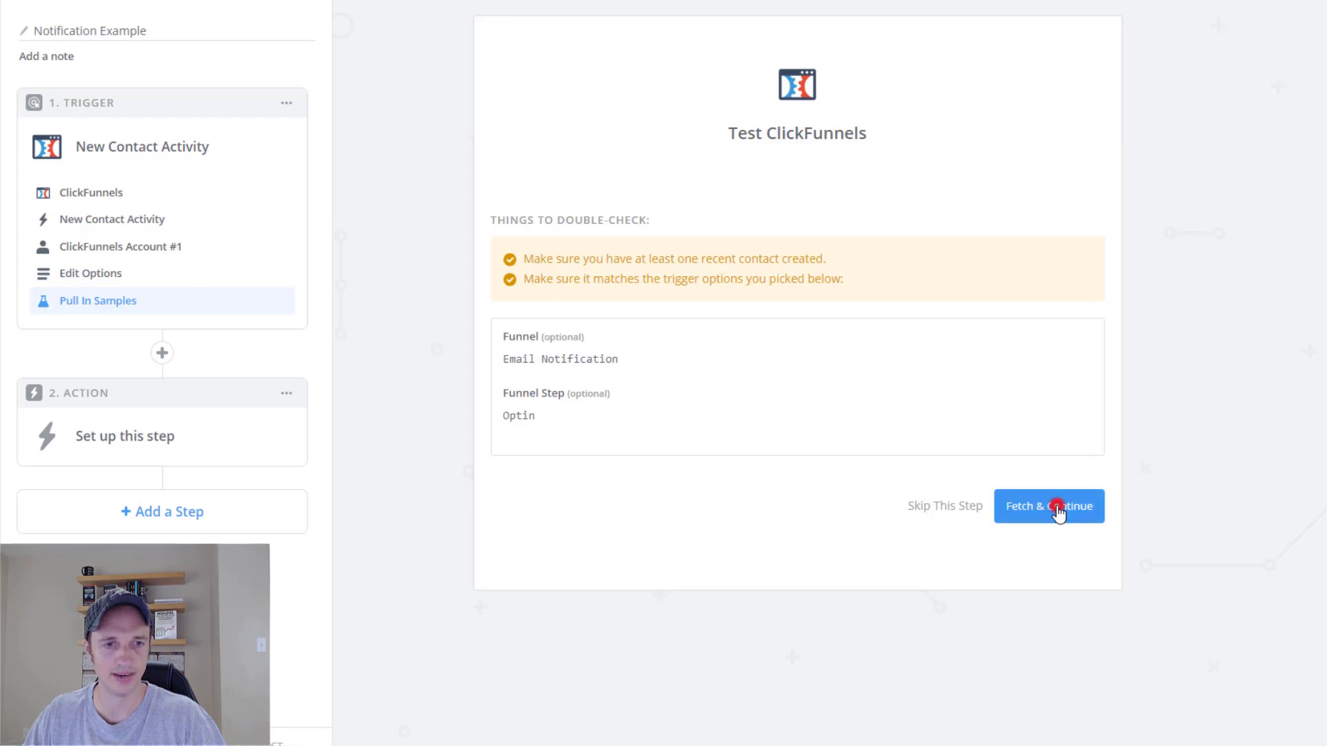
Fetch a sample contact and display its field values, such as first_name and last_name.
{"action": "left_click", "coordinate": [1058, 508]}
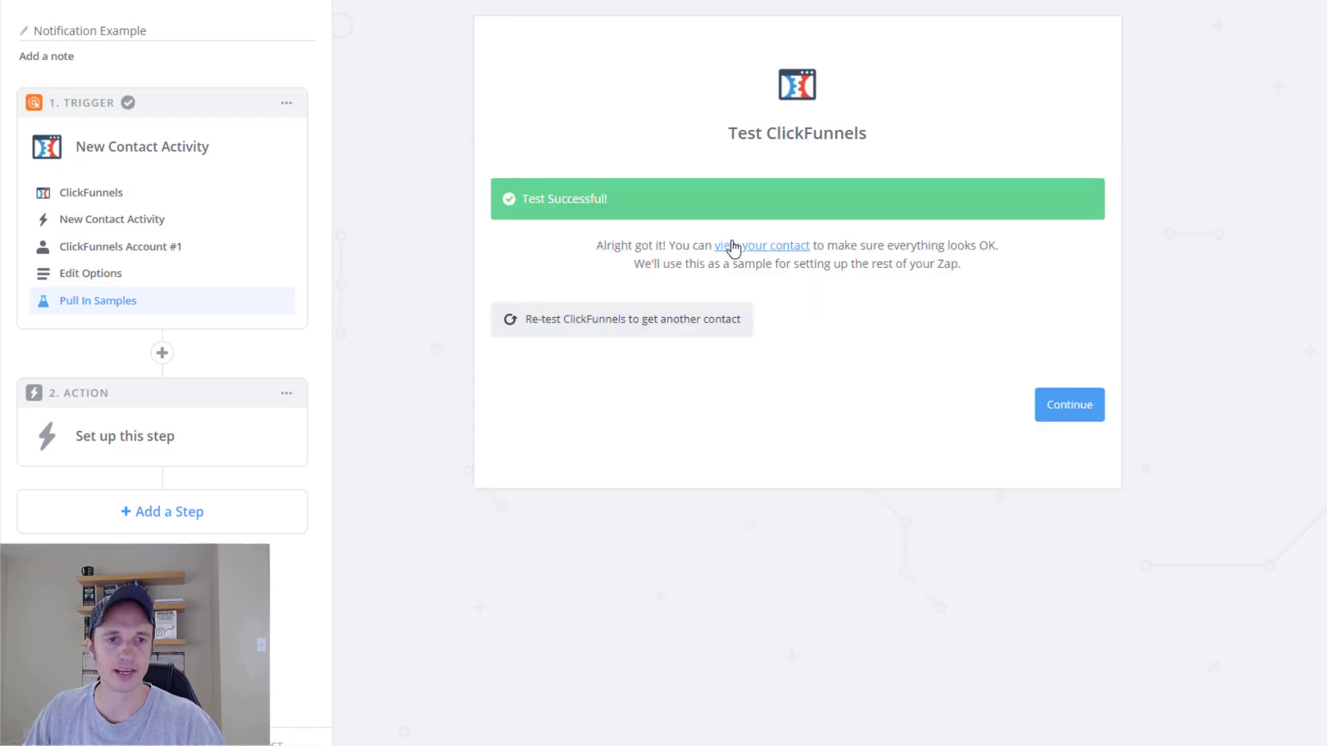
{"action": "left_click", "coordinate": [759, 246]}
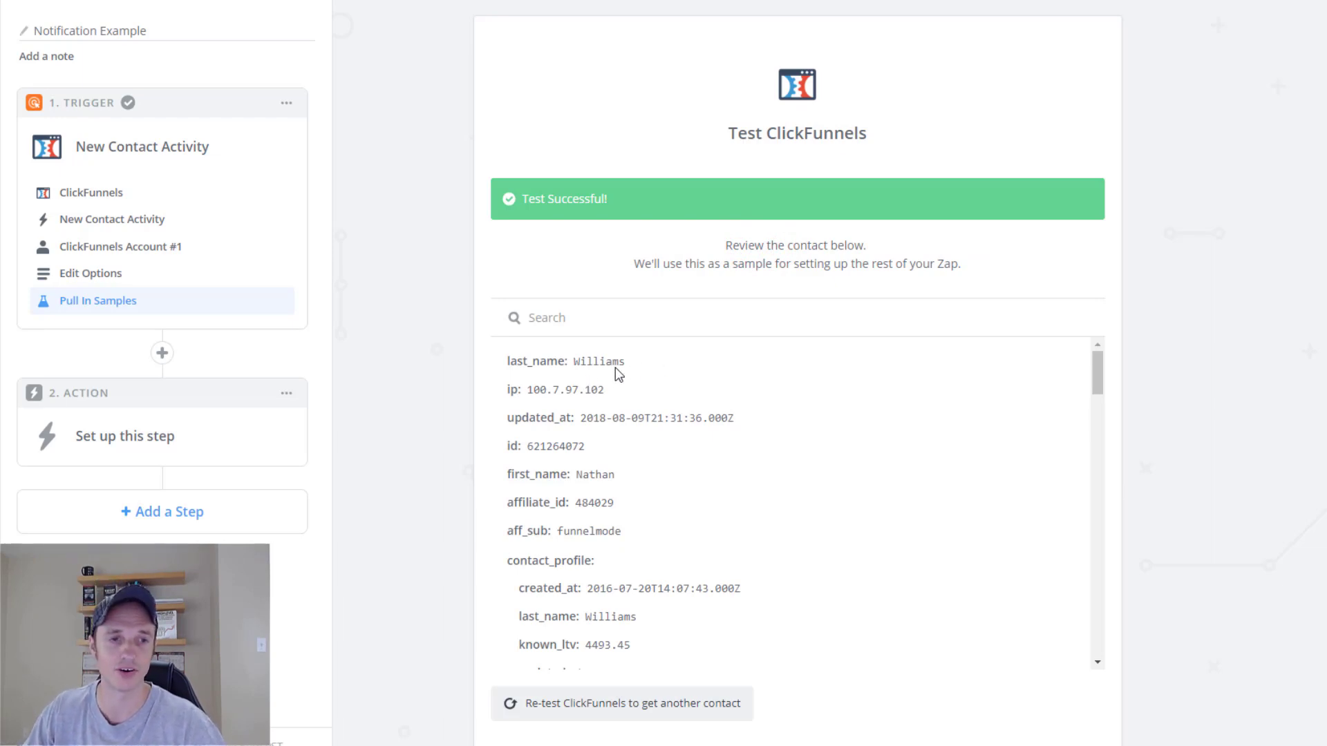
{"action": "left_click_drag", "start_coordinate": [547, 353], "coordinate": [536, 361]}
{"action": "left_click", "coordinate": [613, 475]}
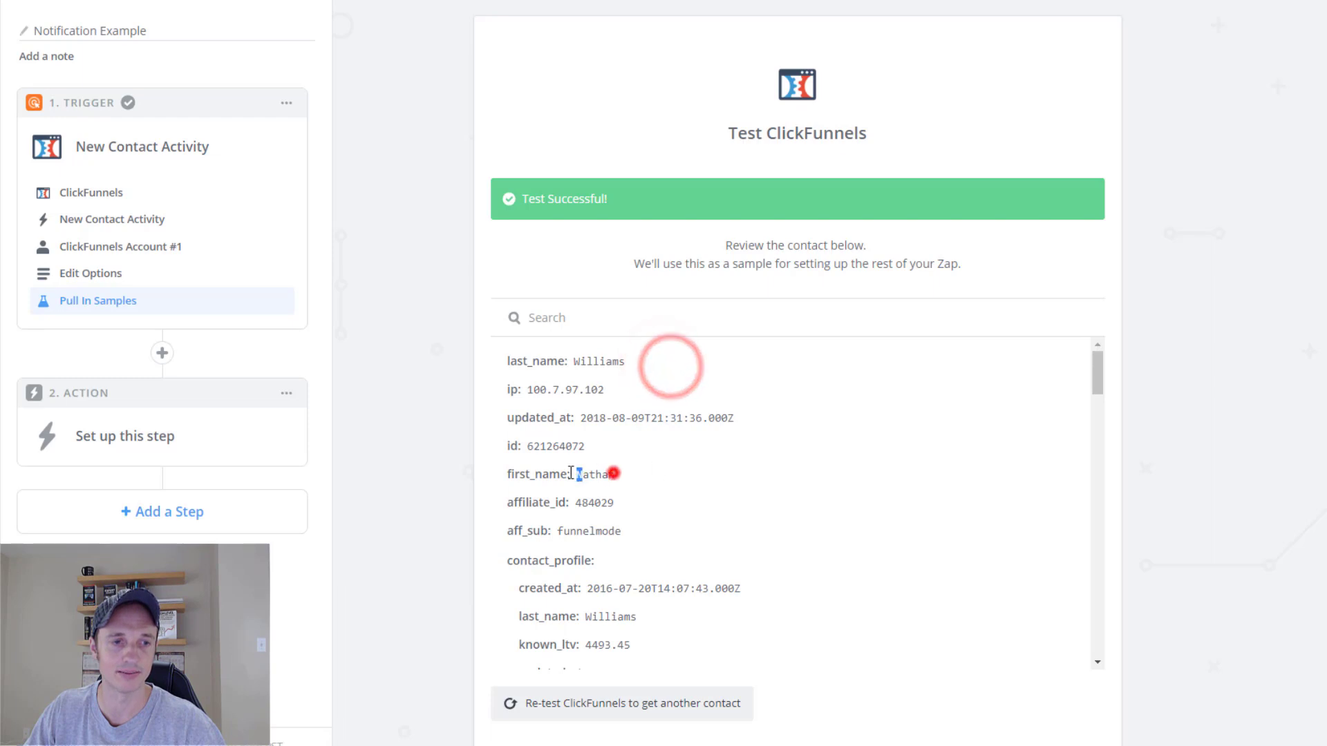
Review the sample's remaining fields, including businessname, and accept it to proceed.
{"action": "scroll", "coordinate": [656, 482], "scroll_direction": "down", "scroll_amount": 3}
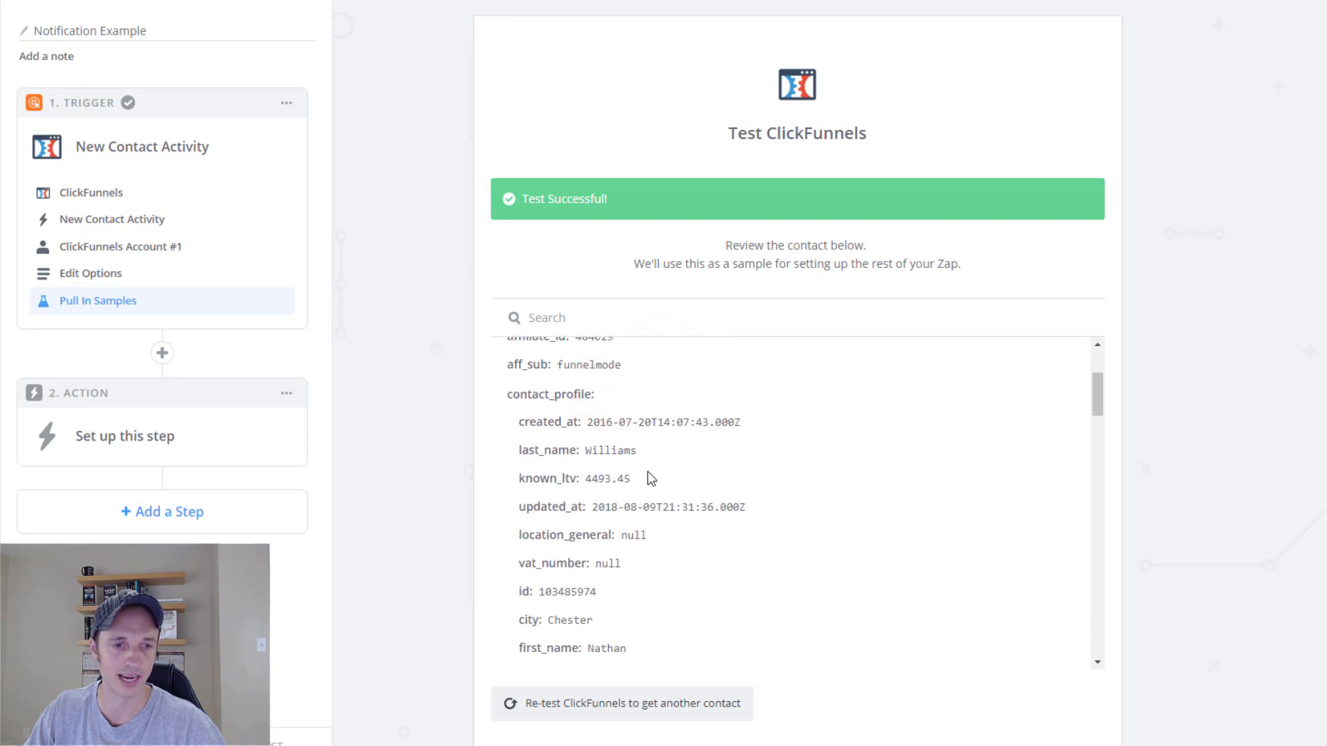
{"action": "scroll", "coordinate": [622, 447], "scroll_direction": "down", "scroll_amount": 3}
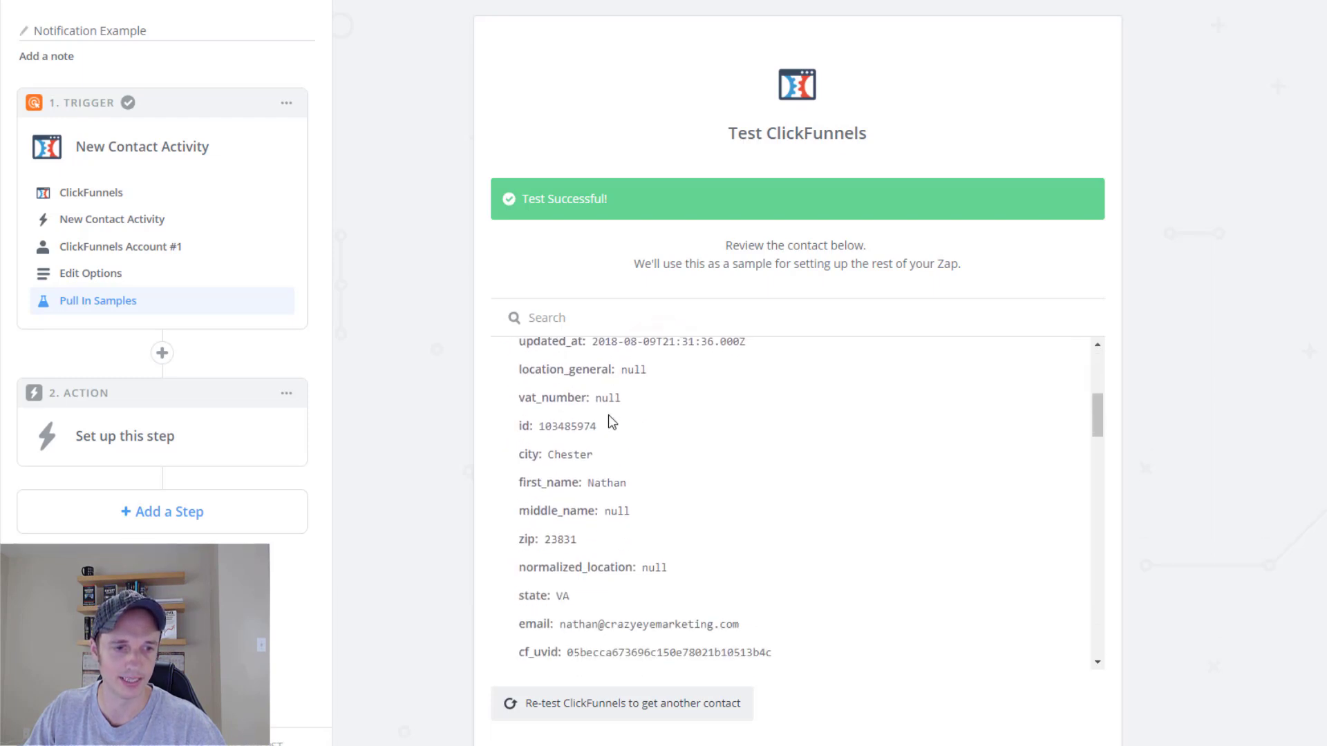
{"action": "scroll", "coordinate": [618, 447], "scroll_direction": "down", "scroll_amount": 2}
{"action": "scroll", "coordinate": [618, 446], "scroll_direction": "down", "scroll_amount": 6}
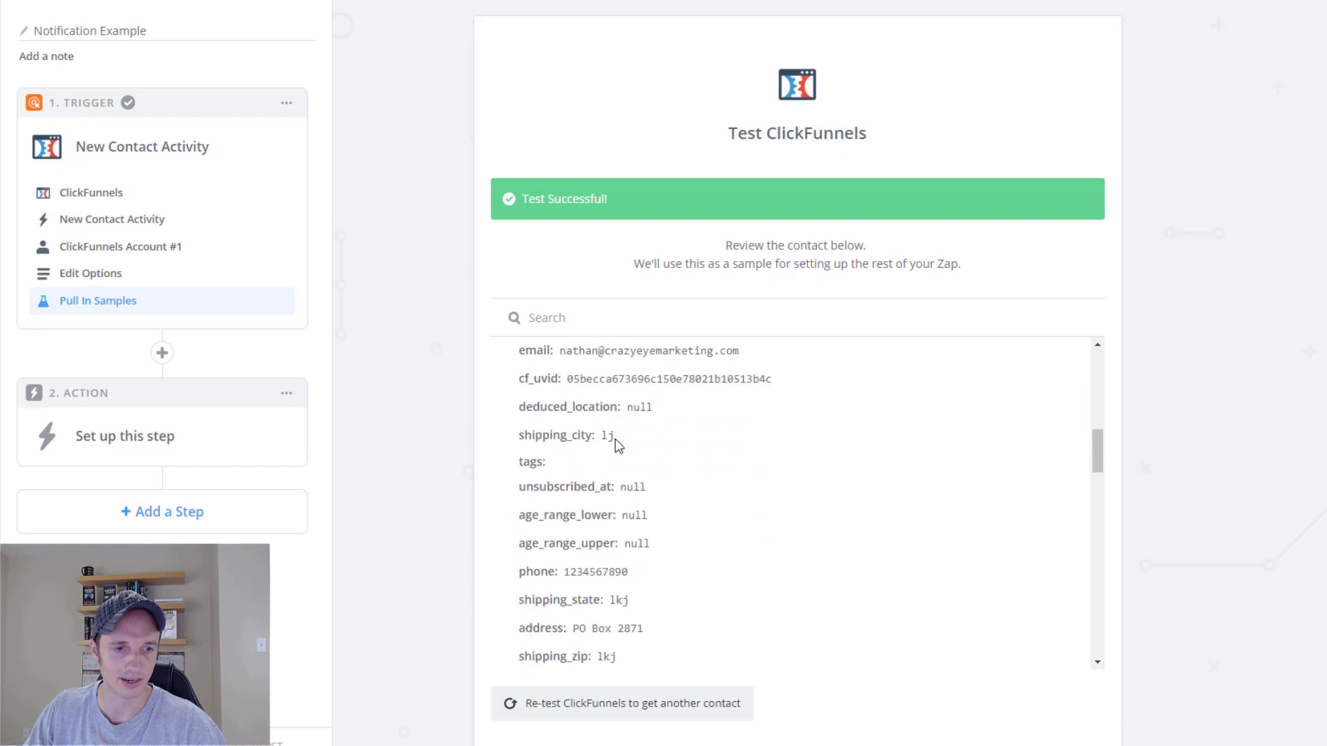
{"action": "scroll", "coordinate": [620, 469], "scroll_direction": "down", "scroll_amount": 6}
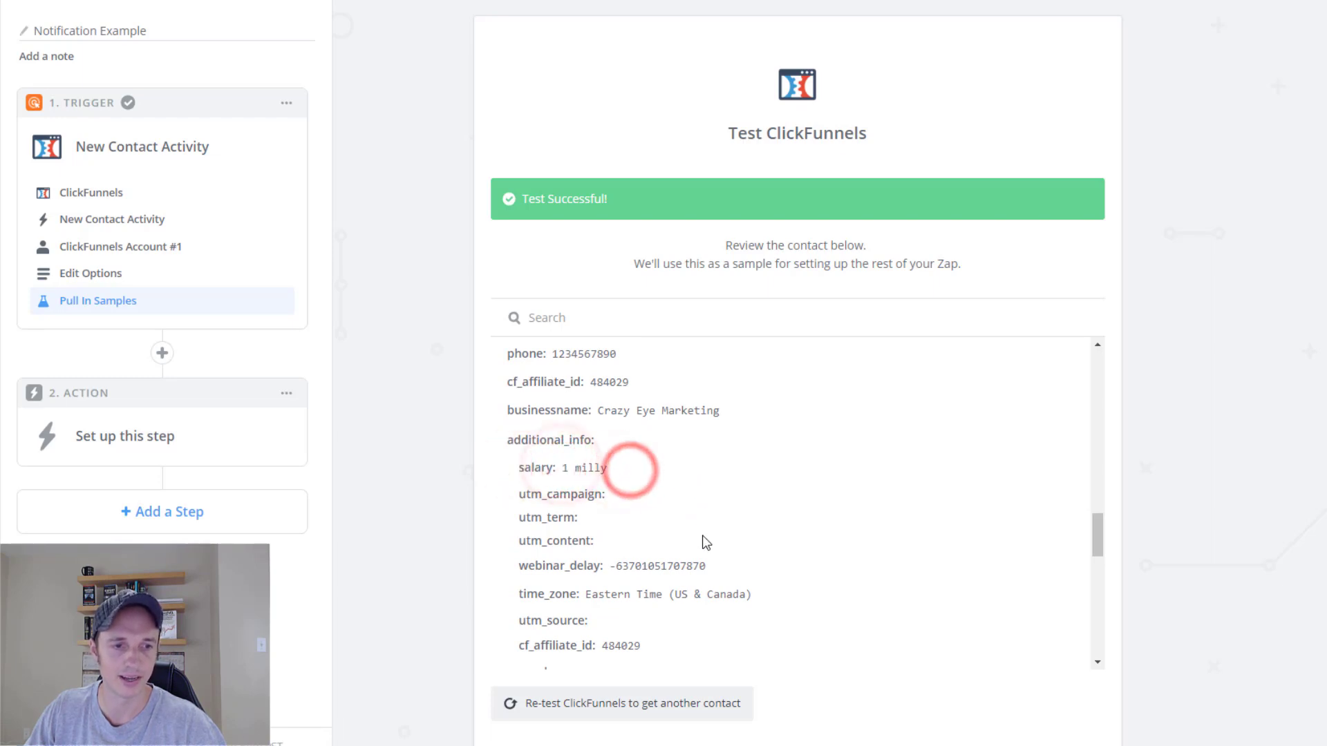
{"action": "scroll", "coordinate": [563, 487], "scroll_direction": "down", "scroll_amount": 2}
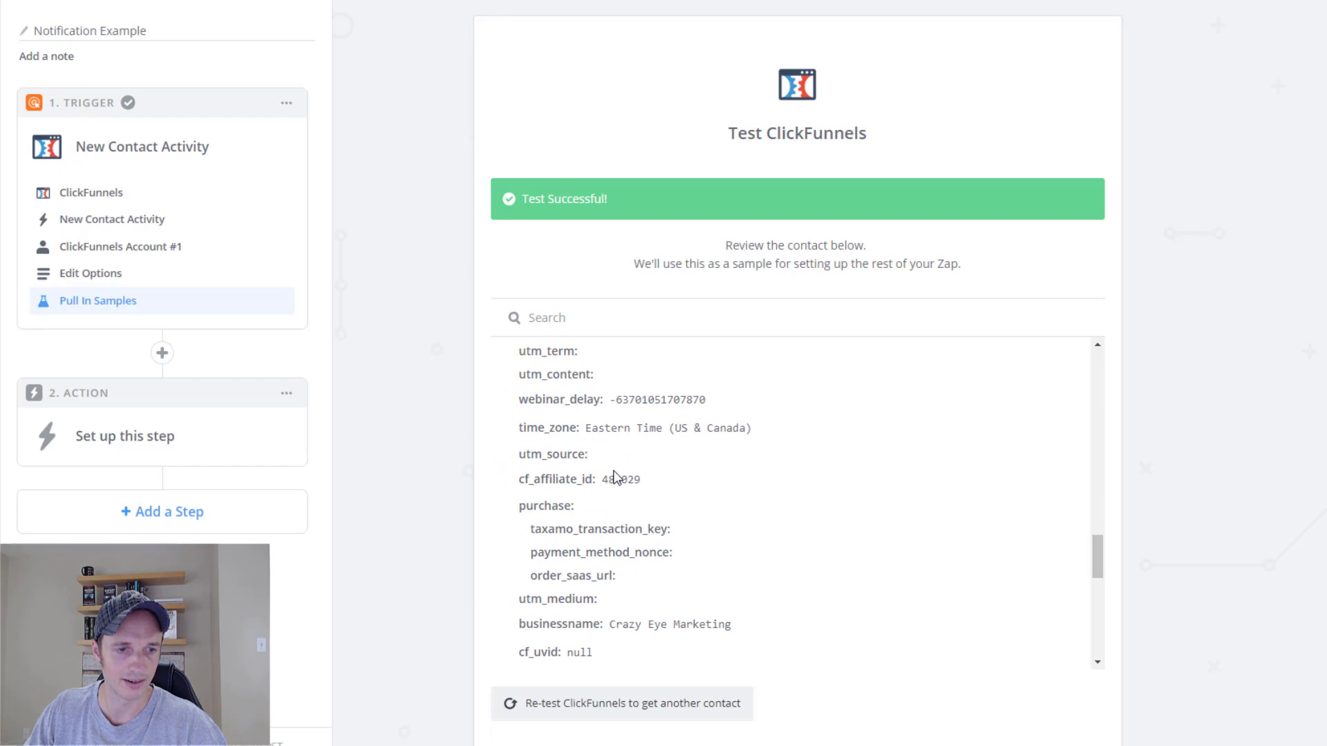
{"action": "scroll", "coordinate": [614, 477], "scroll_direction": "down", "scroll_amount": 3}
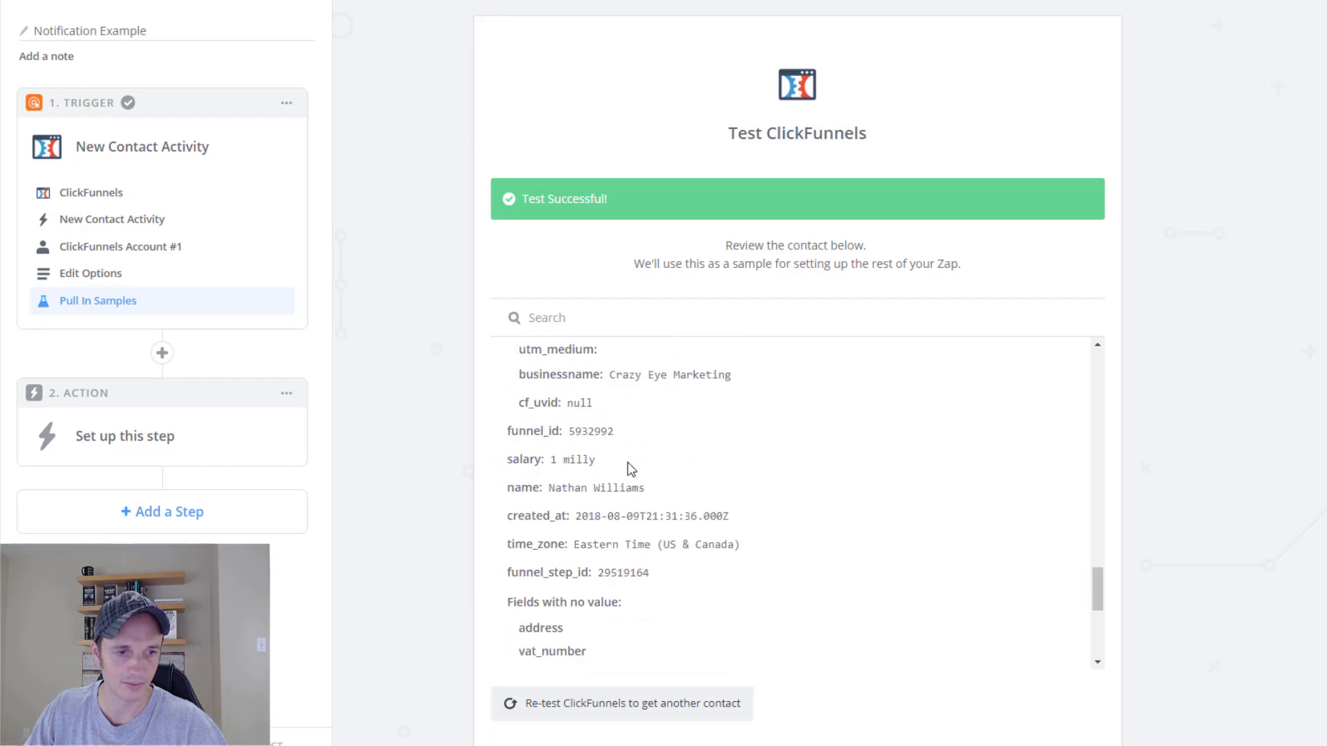
{"action": "scroll", "coordinate": [670, 517], "scroll_direction": "down", "scroll_amount": 4}
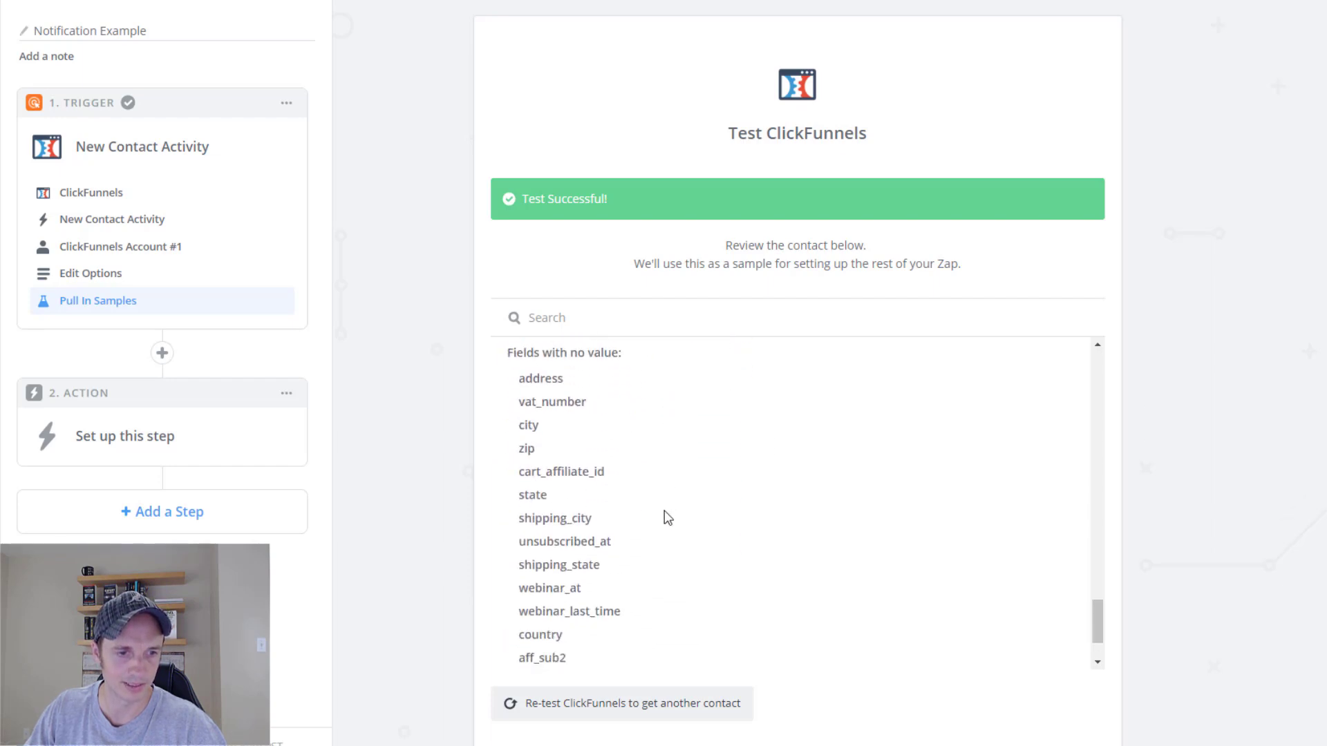
{"action": "scroll", "coordinate": [664, 522], "scroll_direction": "up", "scroll_amount": 7}
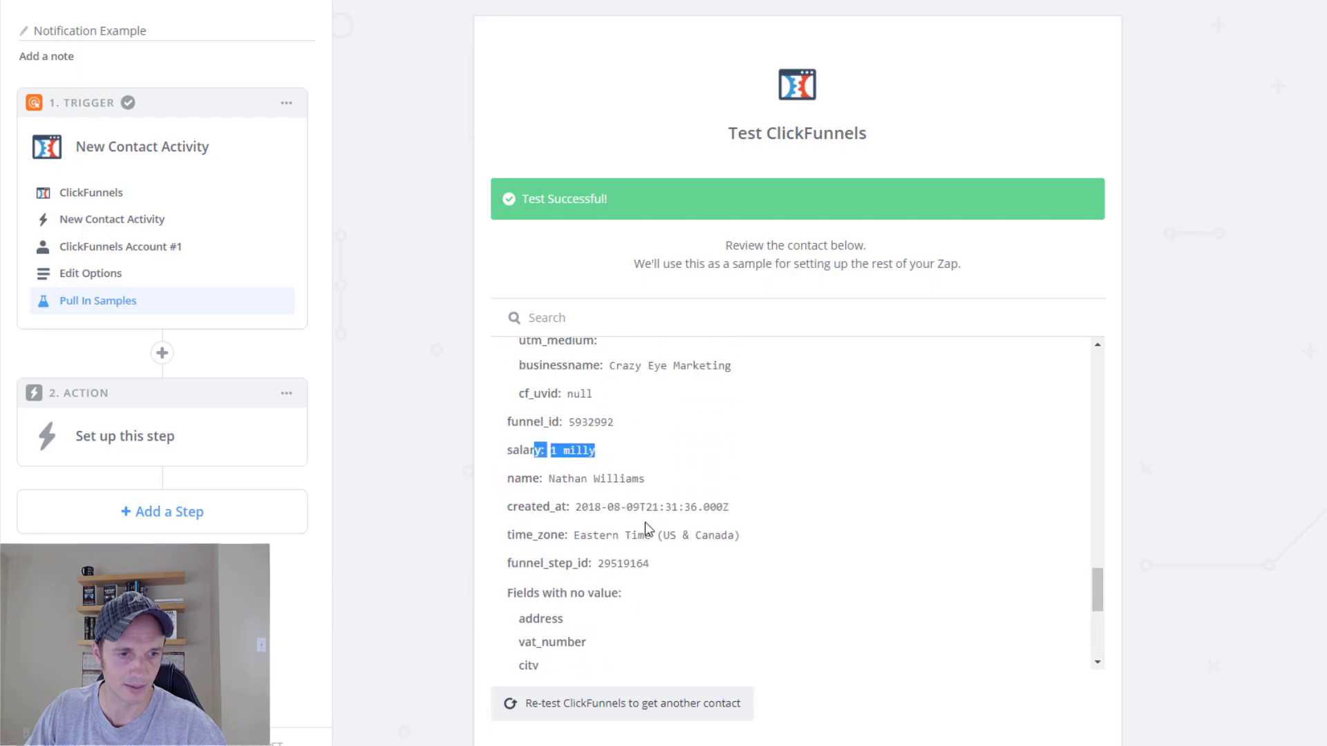
{"action": "triple_click", "coordinate": [770, 533]}
{"action": "left_click", "coordinate": [750, 518]}
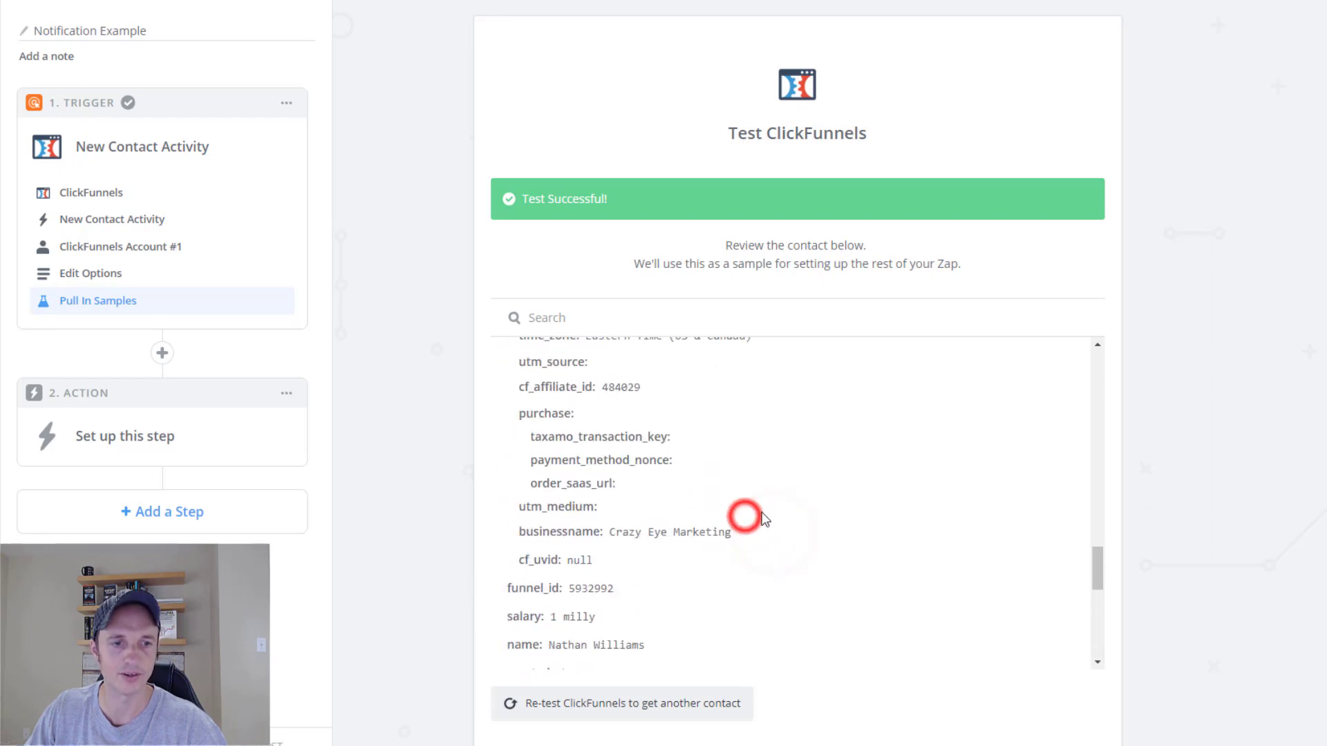
{"action": "scroll", "coordinate": [631, 547], "scroll_direction": "down", "scroll_amount": 4}
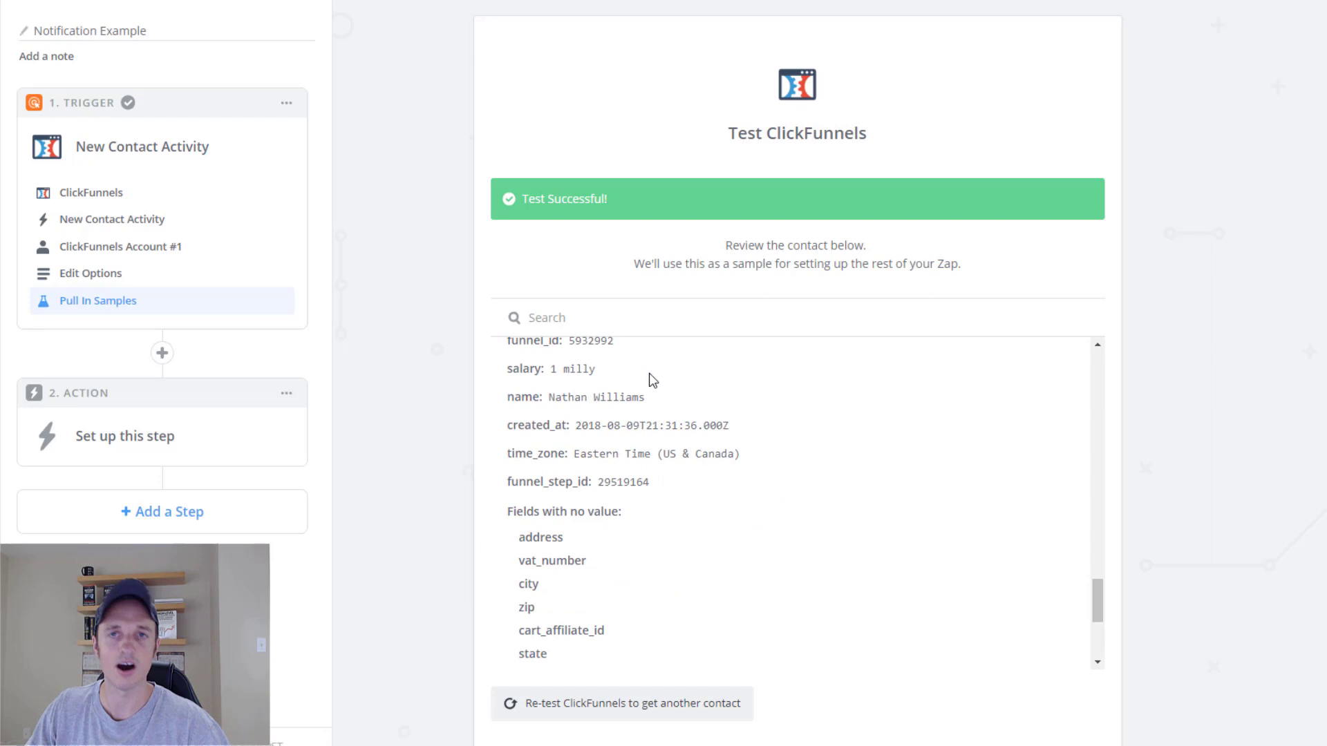
{"action": "scroll", "coordinate": [656, 387], "scroll_direction": "down", "scroll_amount": 6}
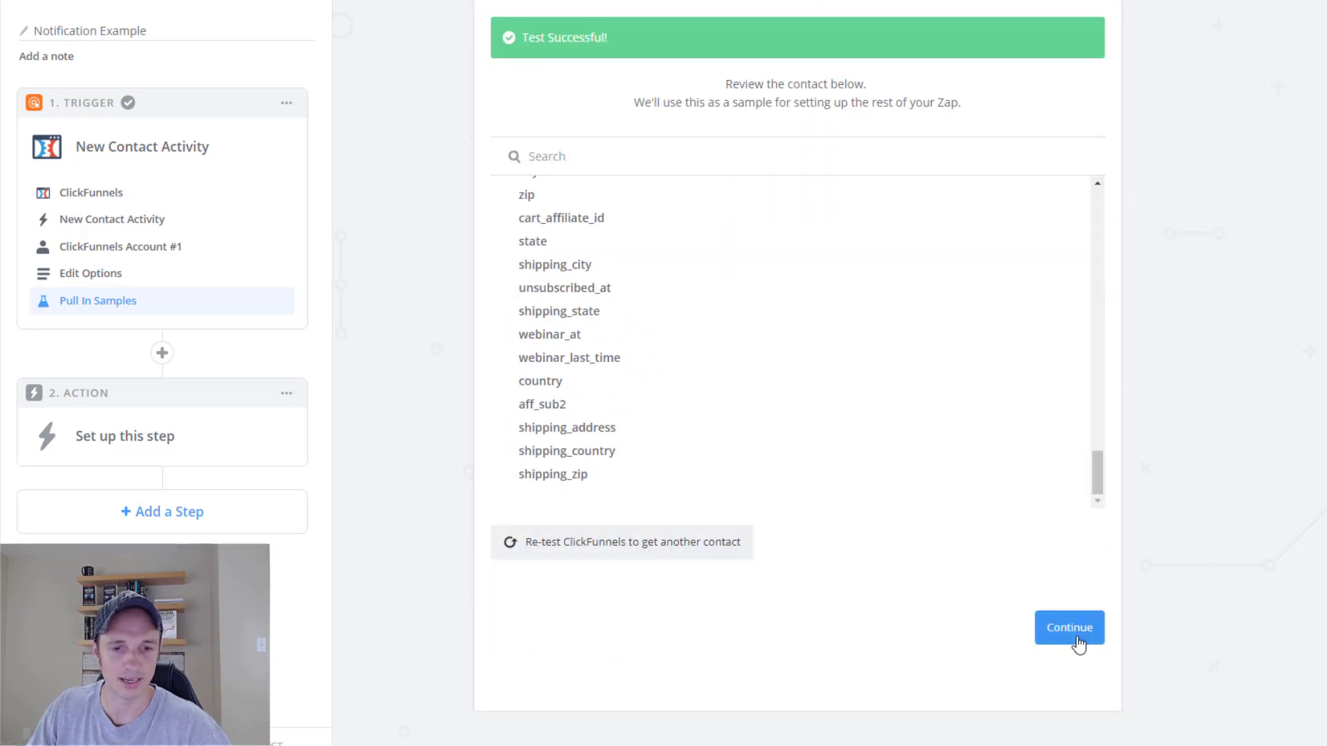
{"action": "left_click", "coordinate": [1075, 634]}
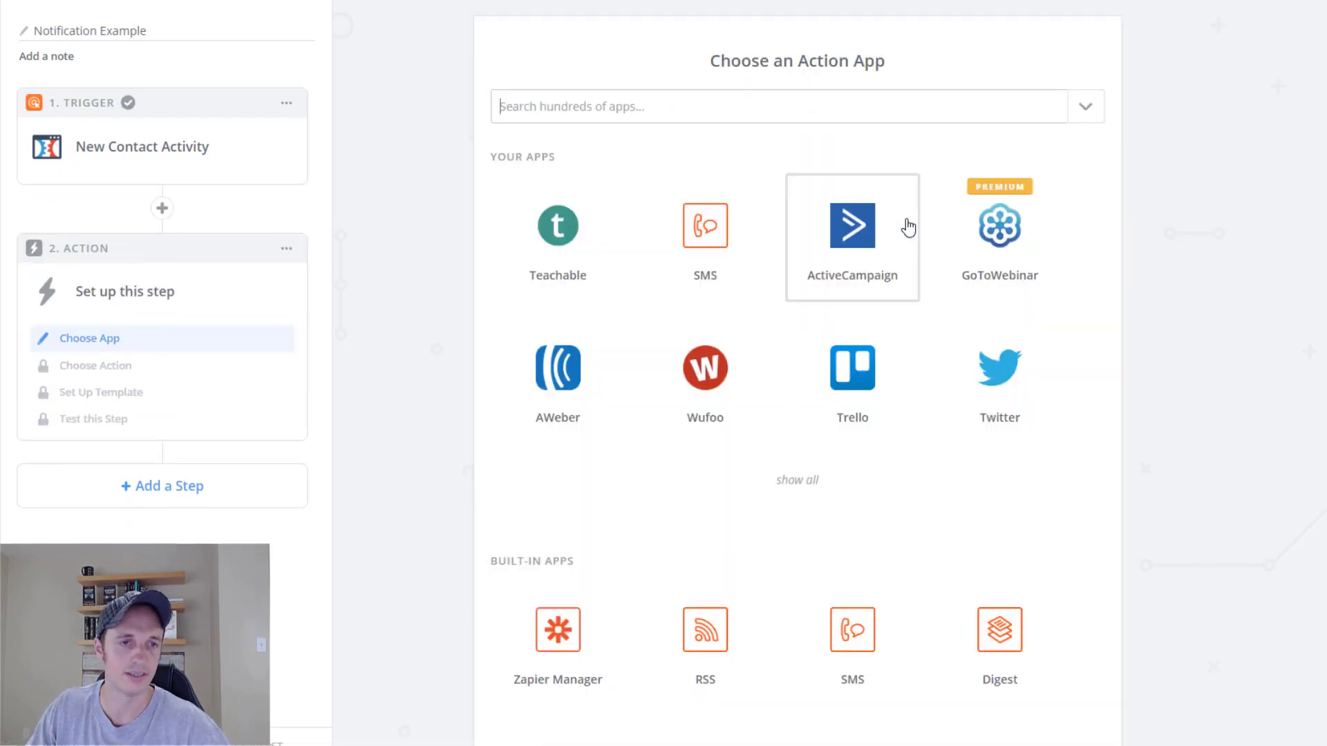
Choose Email by Zapier with Send Outbound Email as the action.
{"action": "left_click", "coordinate": [659, 132]}
{"action": "scroll", "coordinate": [502, 410], "scroll_direction": "down", "scroll_amount": 3}
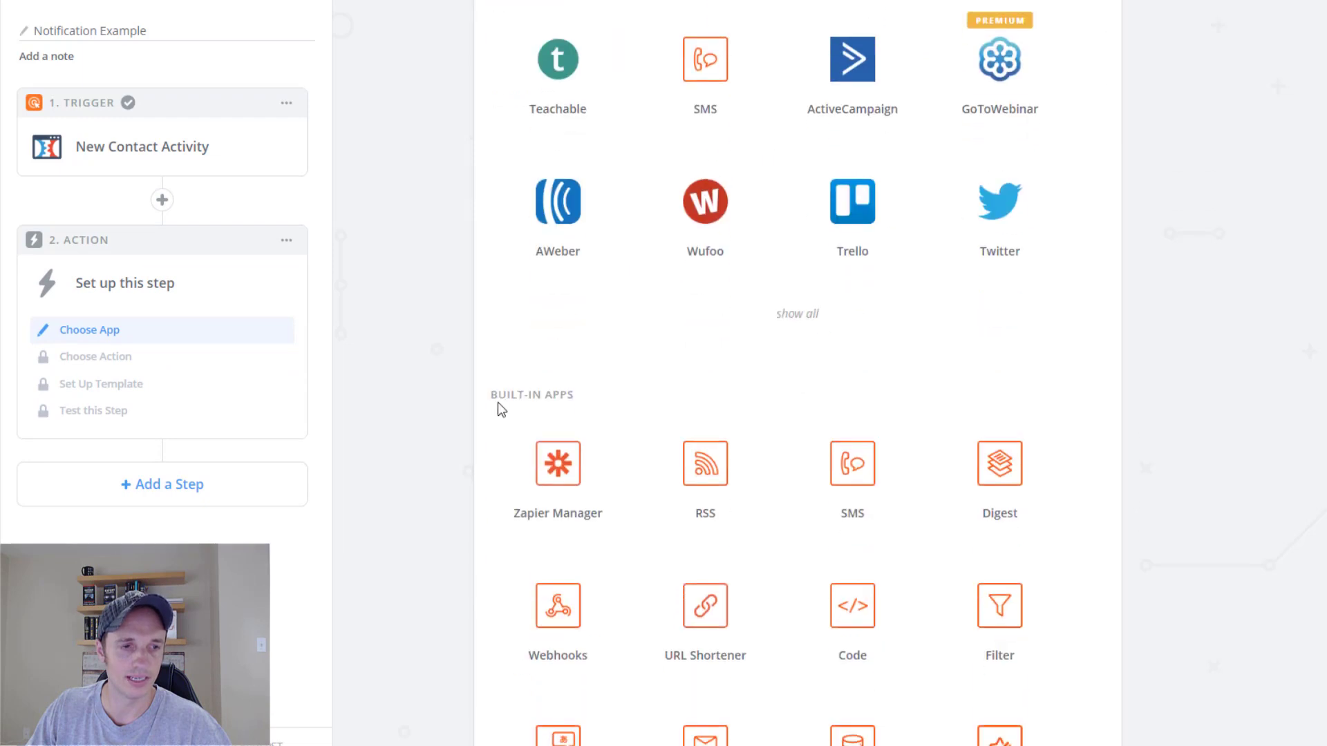
{"action": "scroll", "coordinate": [596, 405], "scroll_direction": "down", "scroll_amount": 5}
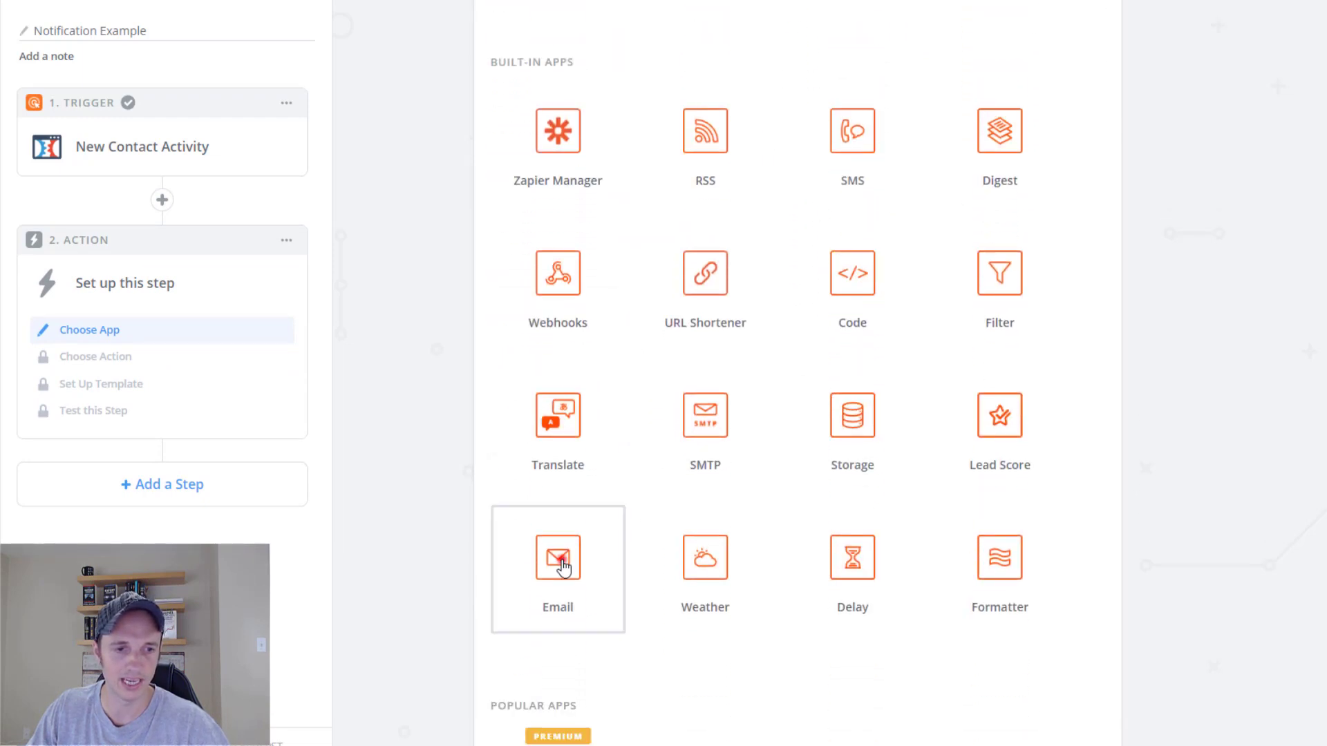
{"action": "left_click", "coordinate": [560, 559]}
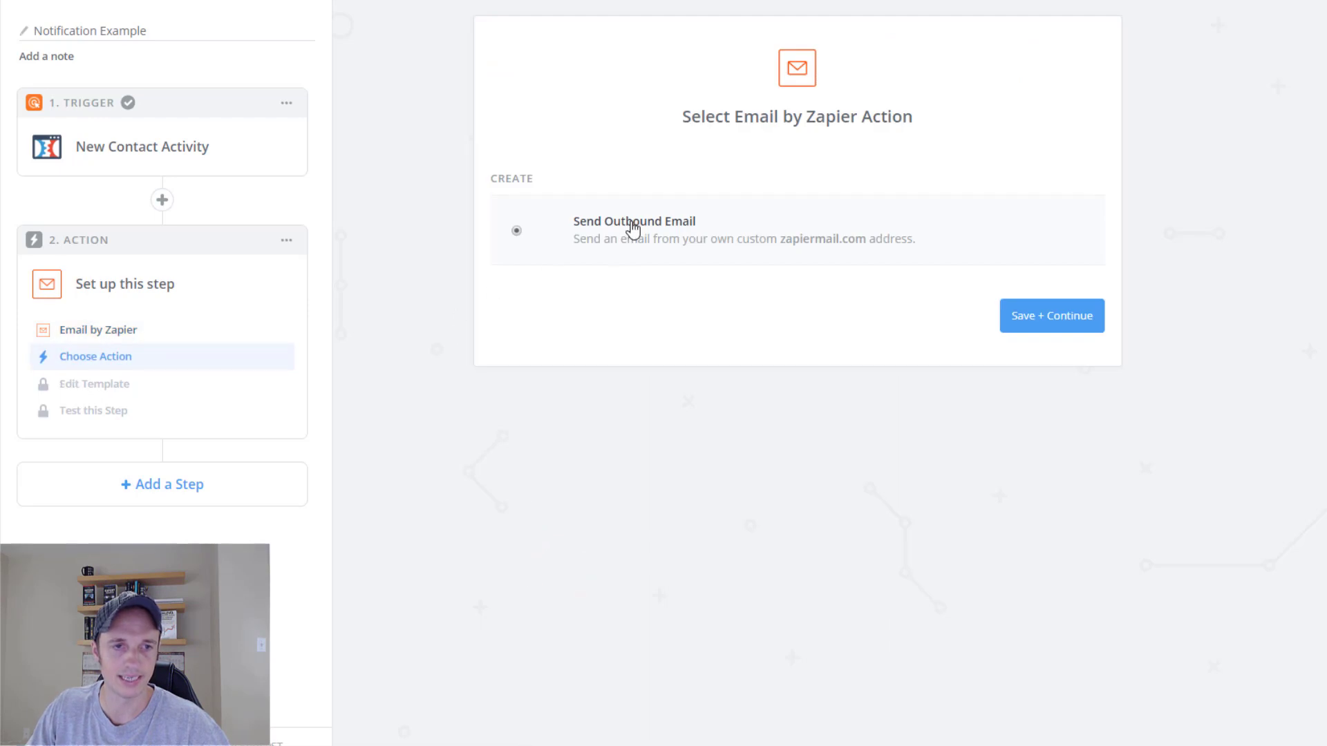
{"action": "left_click", "coordinate": [1069, 320]}
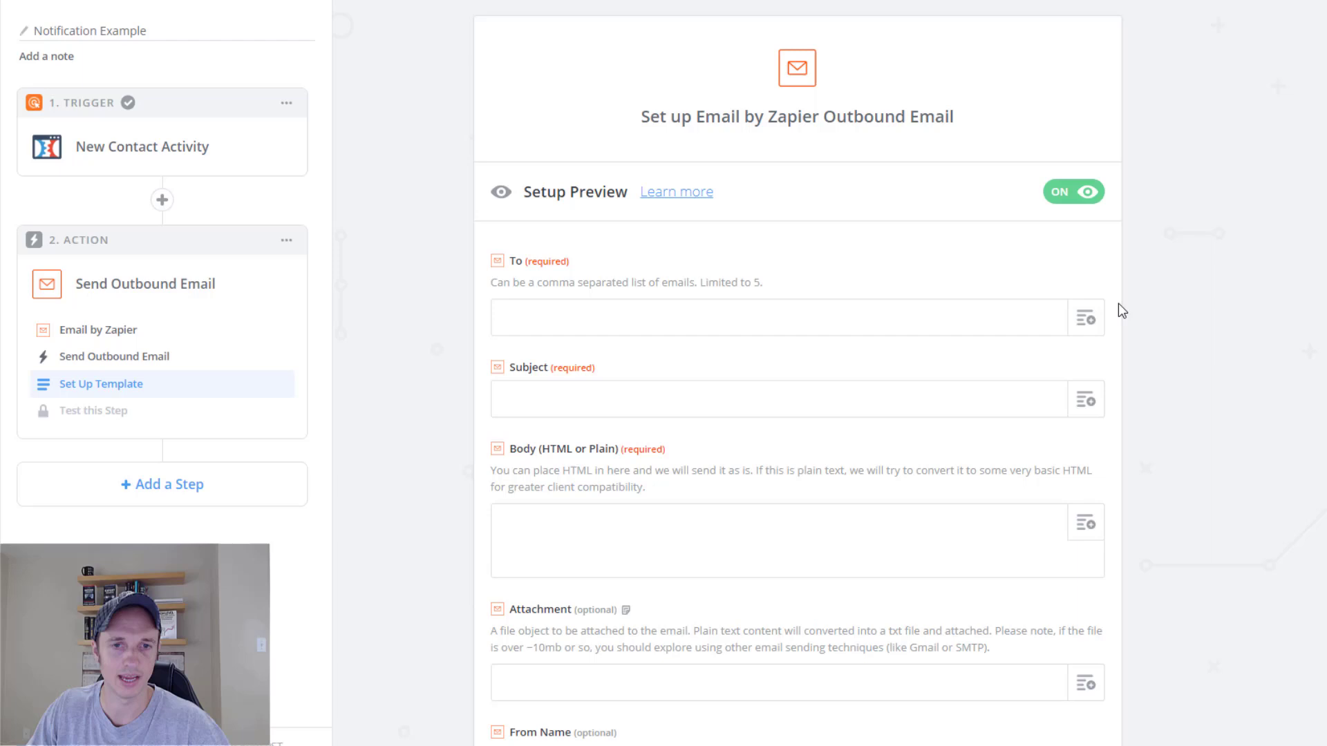
Enter the recipient's email address and set Subject to the contact's Name plus 'Filled out The application'.
{"action": "left_click", "coordinate": [851, 318]}
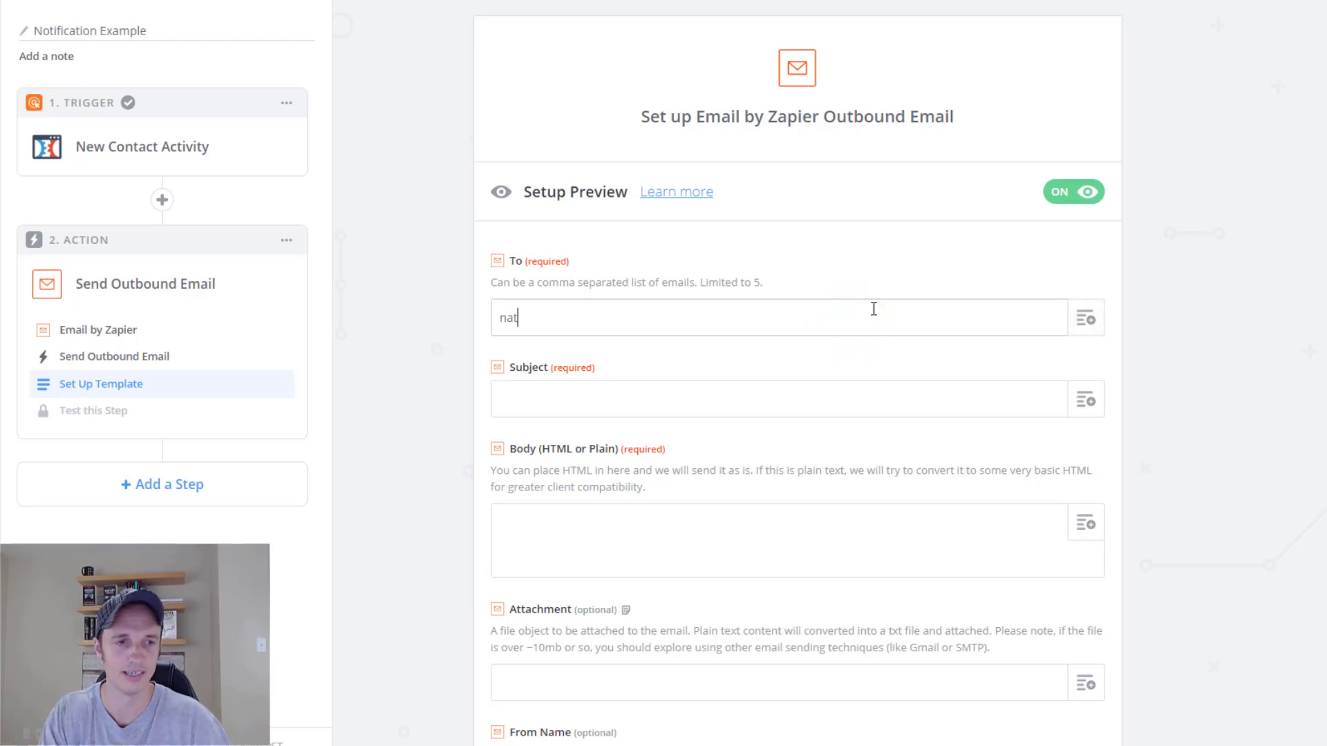
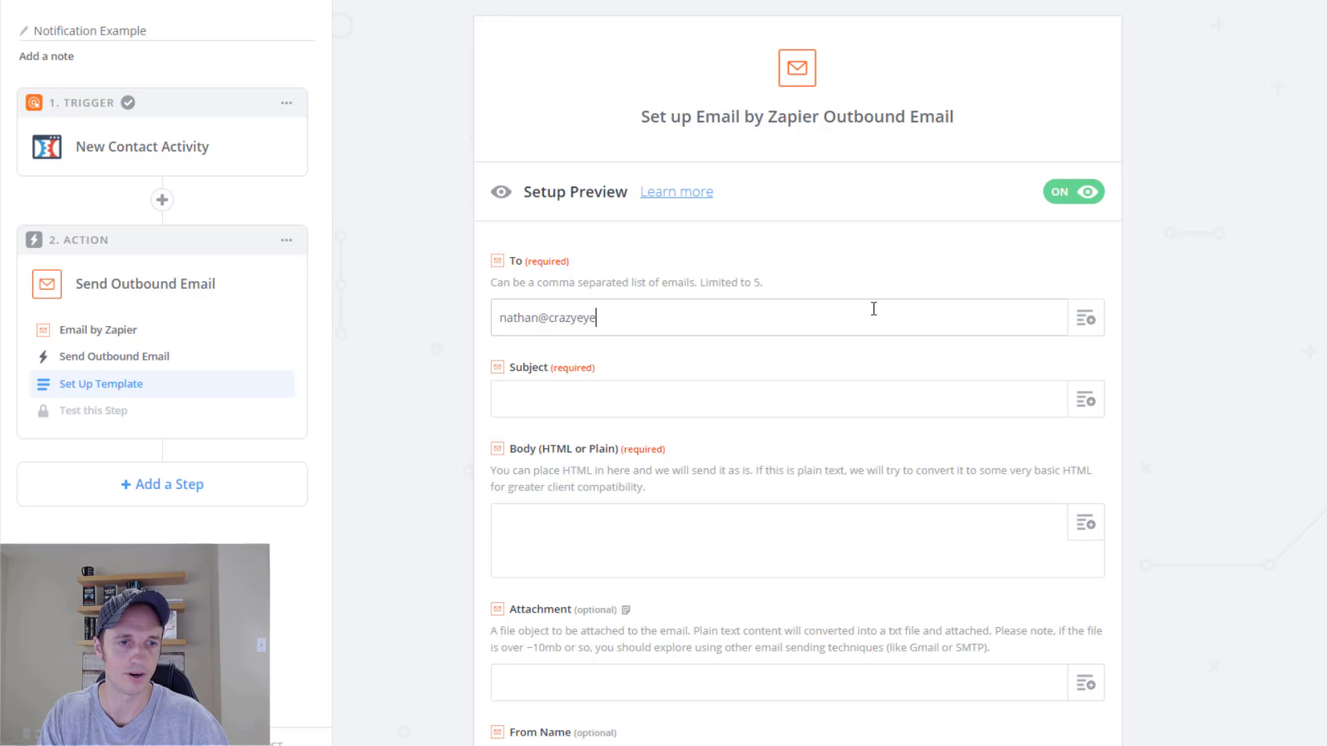
{"action": "key", "text": "Tab"}
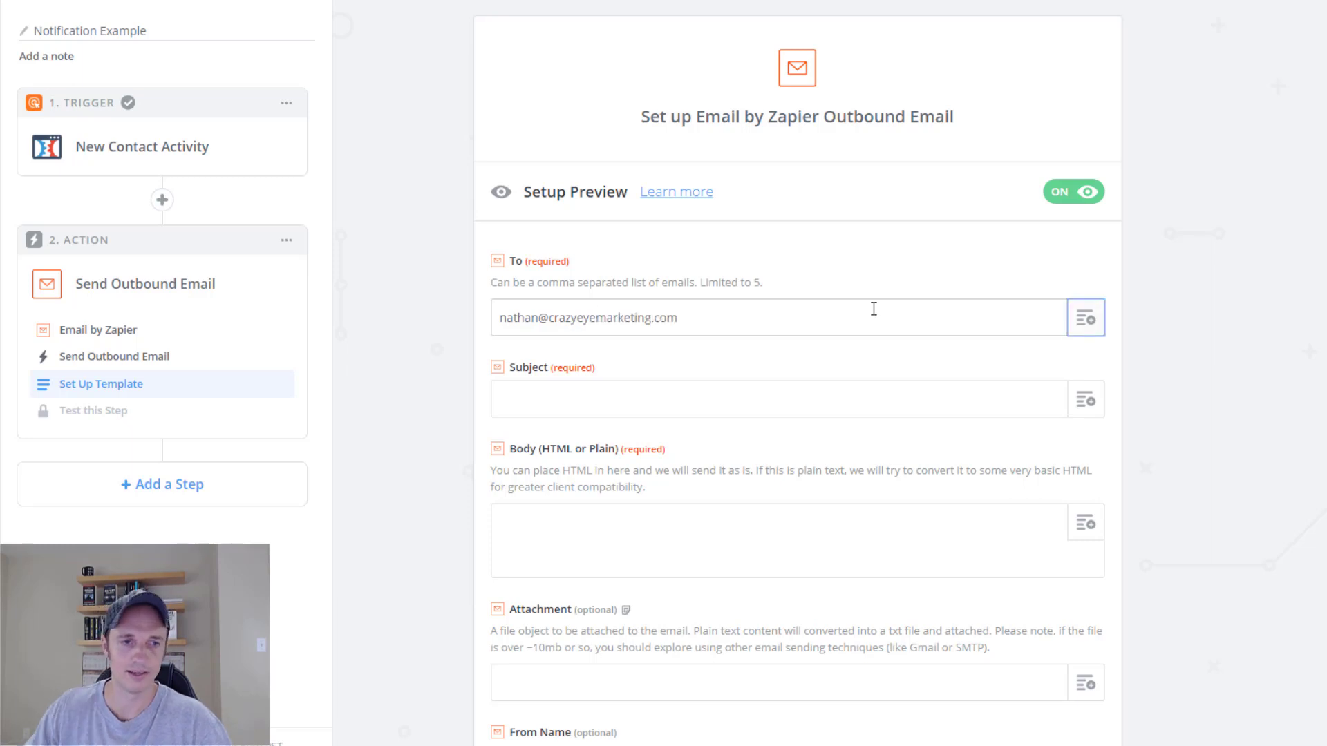
{"action": "key", "text": "Tab"}
{"action": "scroll", "coordinate": [933, 384], "scroll_direction": "down", "scroll_amount": 1}
{"action": "left_click", "coordinate": [1089, 320]}
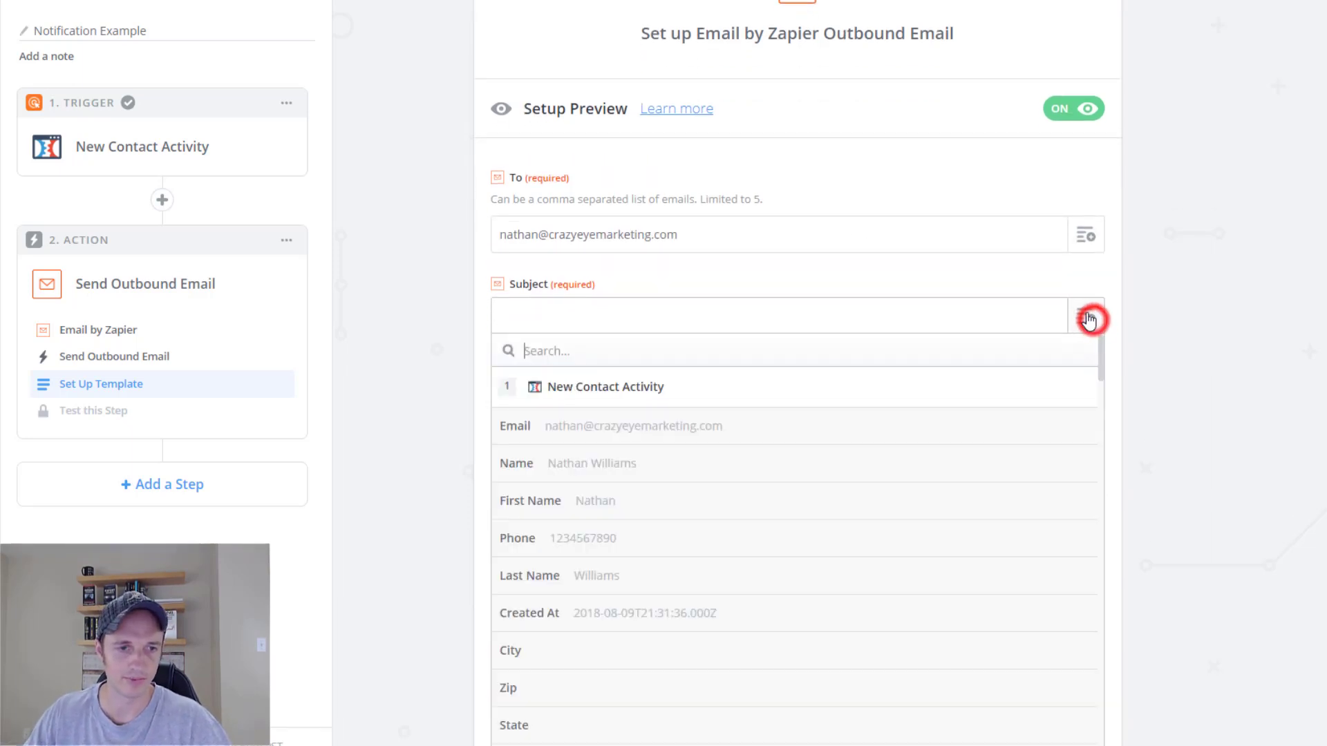
{"action": "scroll", "coordinate": [1255, 297], "scroll_direction": "down", "scroll_amount": 2}
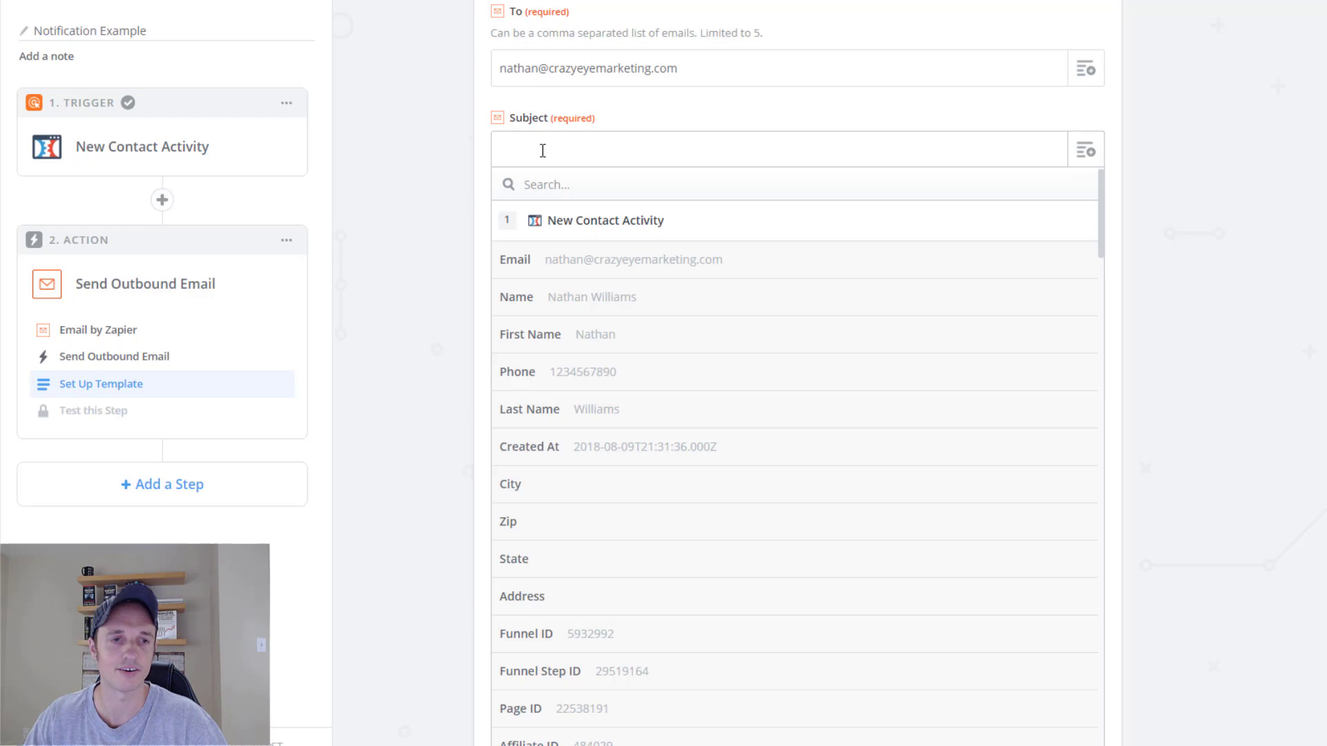
{"action": "left_click", "coordinate": [595, 298]}
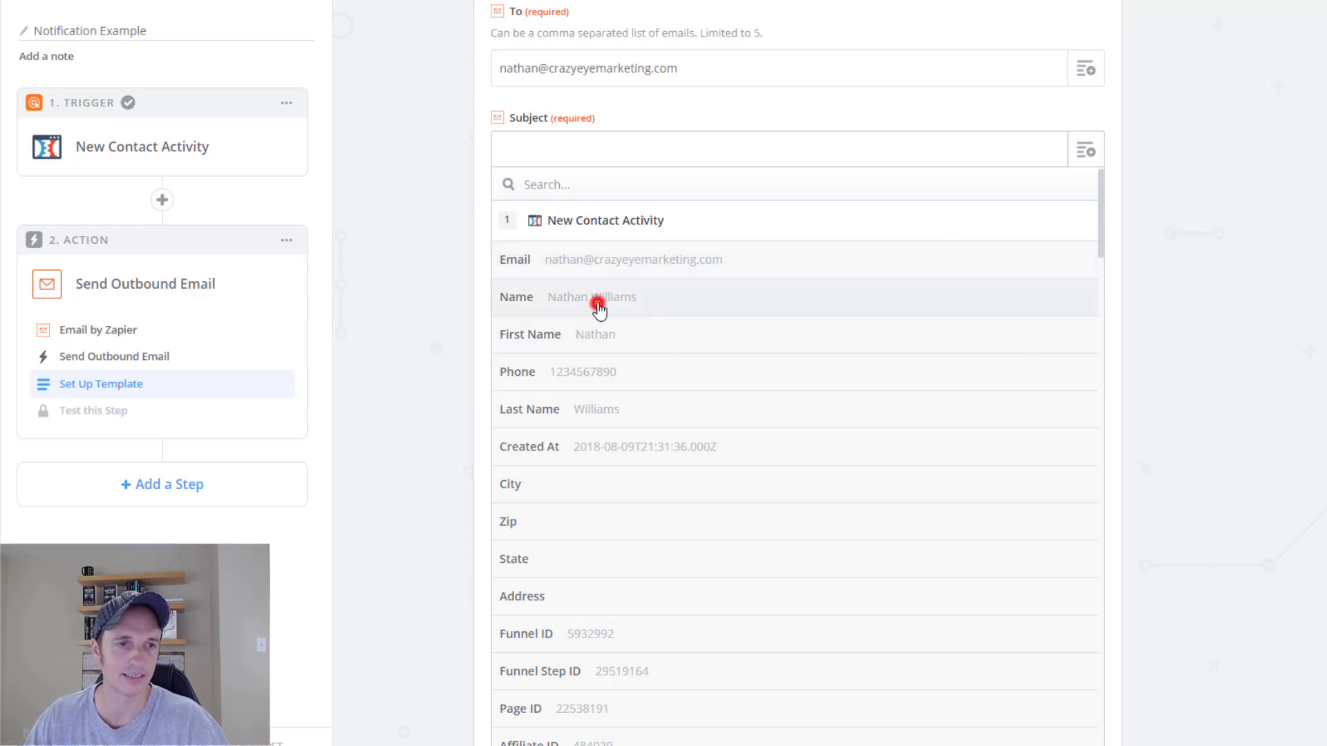
{"action": "type", "text": "Filled out The application"}
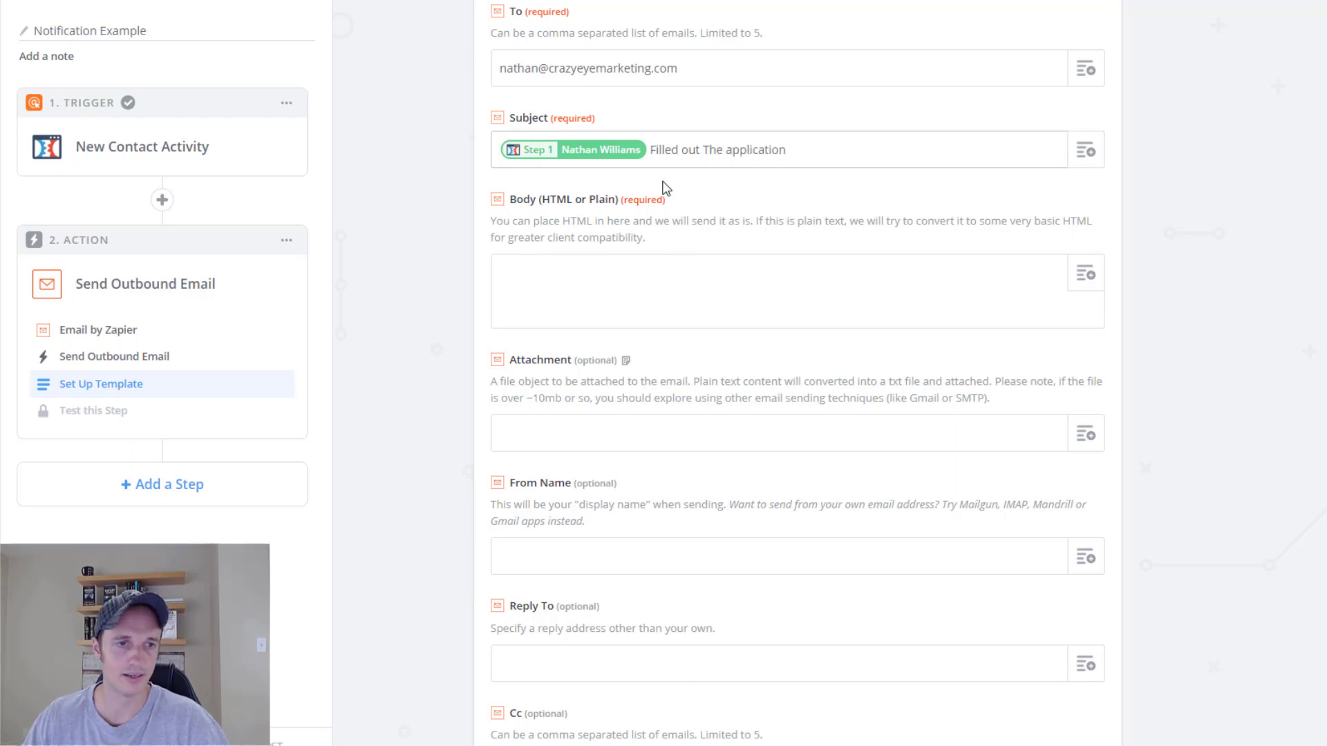
Replace the typed From Name text with the trigger contact's Name field.
{"action": "left_click", "coordinate": [664, 272]}
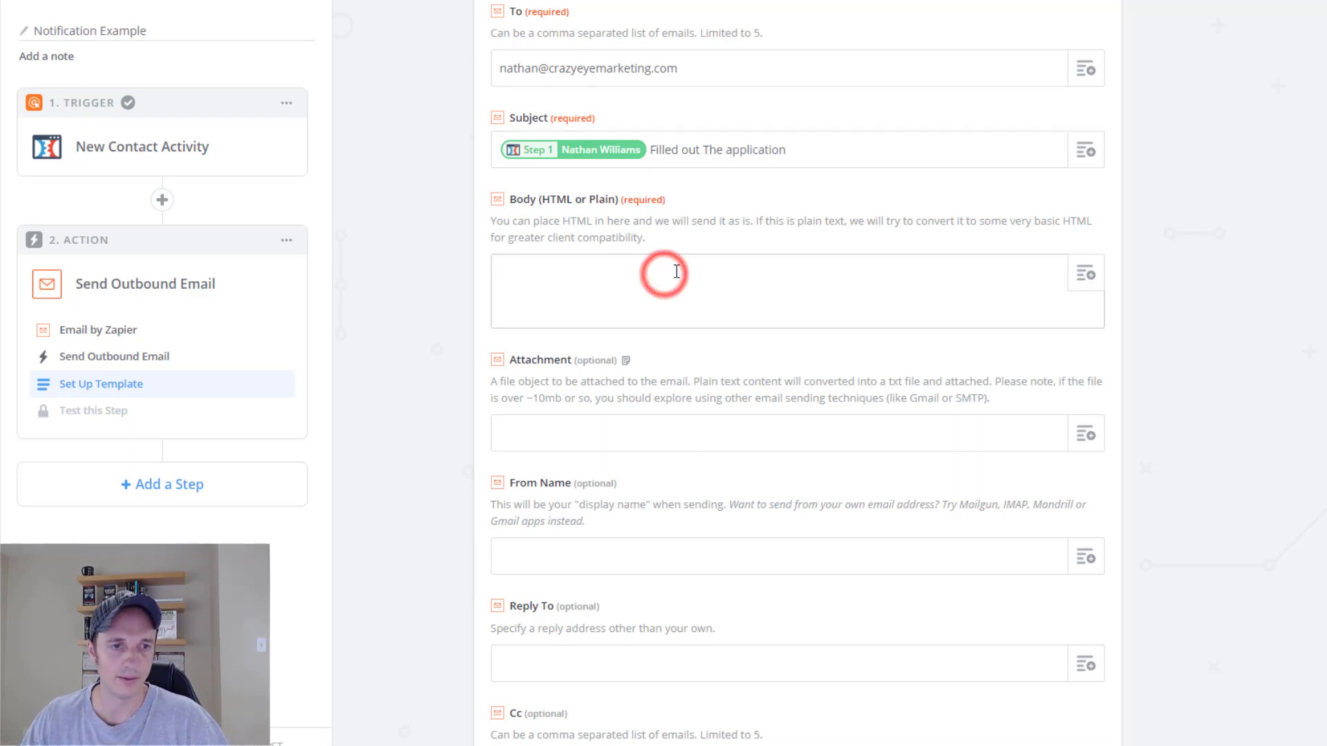
{"action": "scroll", "coordinate": [553, 242], "scroll_direction": "down", "scroll_amount": 1}
{"action": "scroll", "coordinate": [593, 191], "scroll_direction": "down", "scroll_amount": 2}
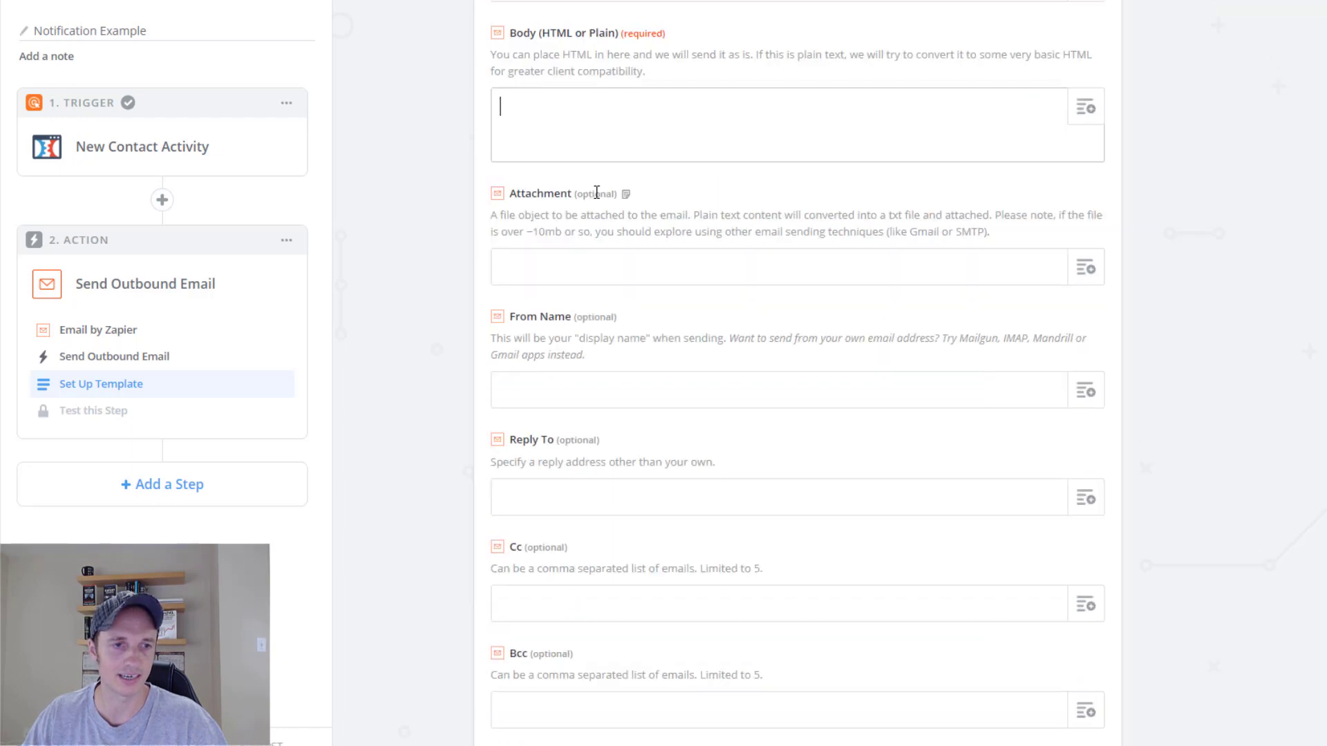
{"action": "left_click", "coordinate": [605, 308]}
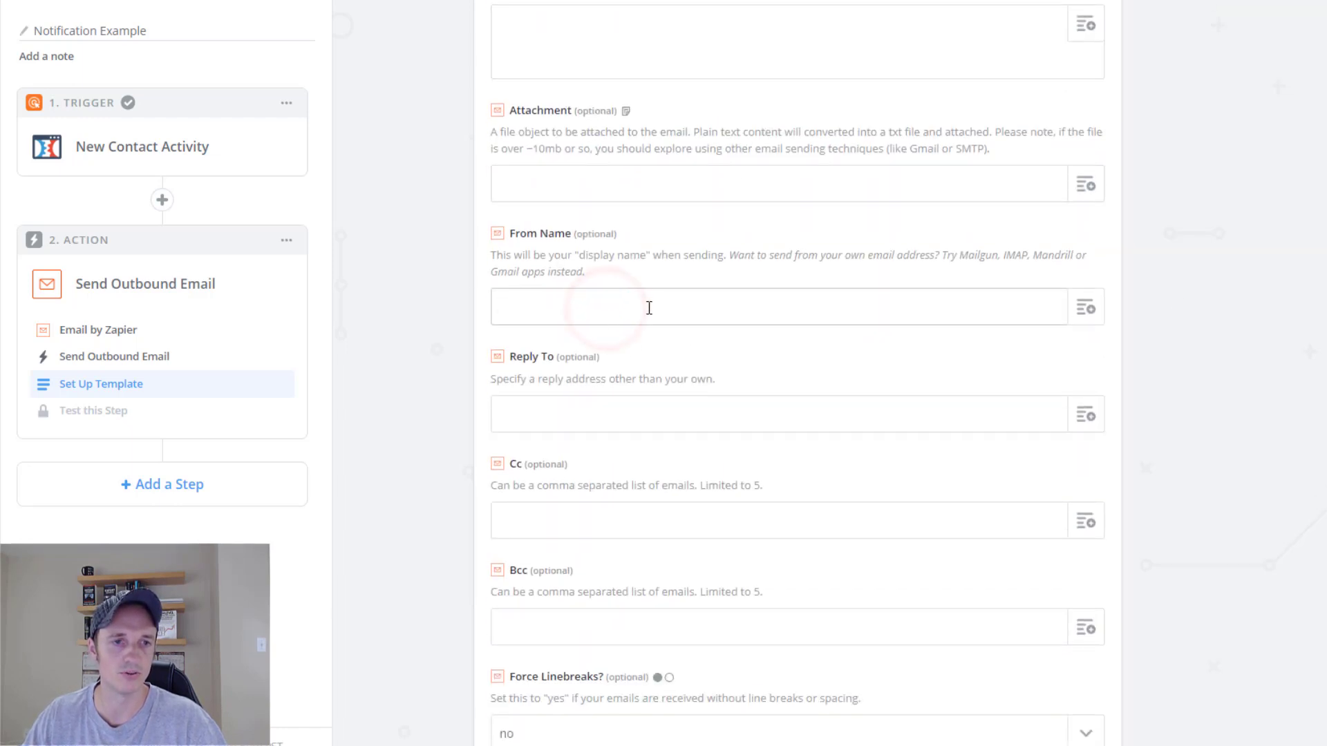
{"action": "left_click", "coordinate": [929, 309]}
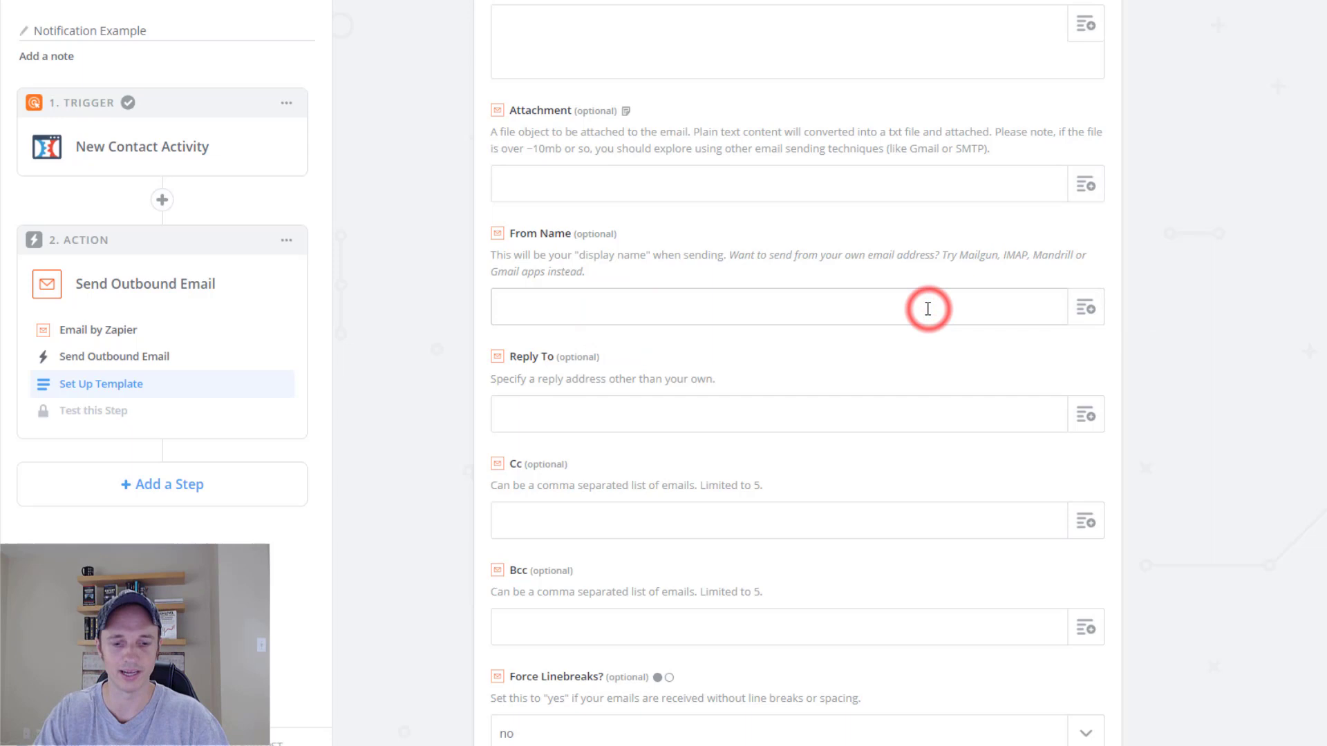
{"action": "type", "text": "ClickFunnels Form"}
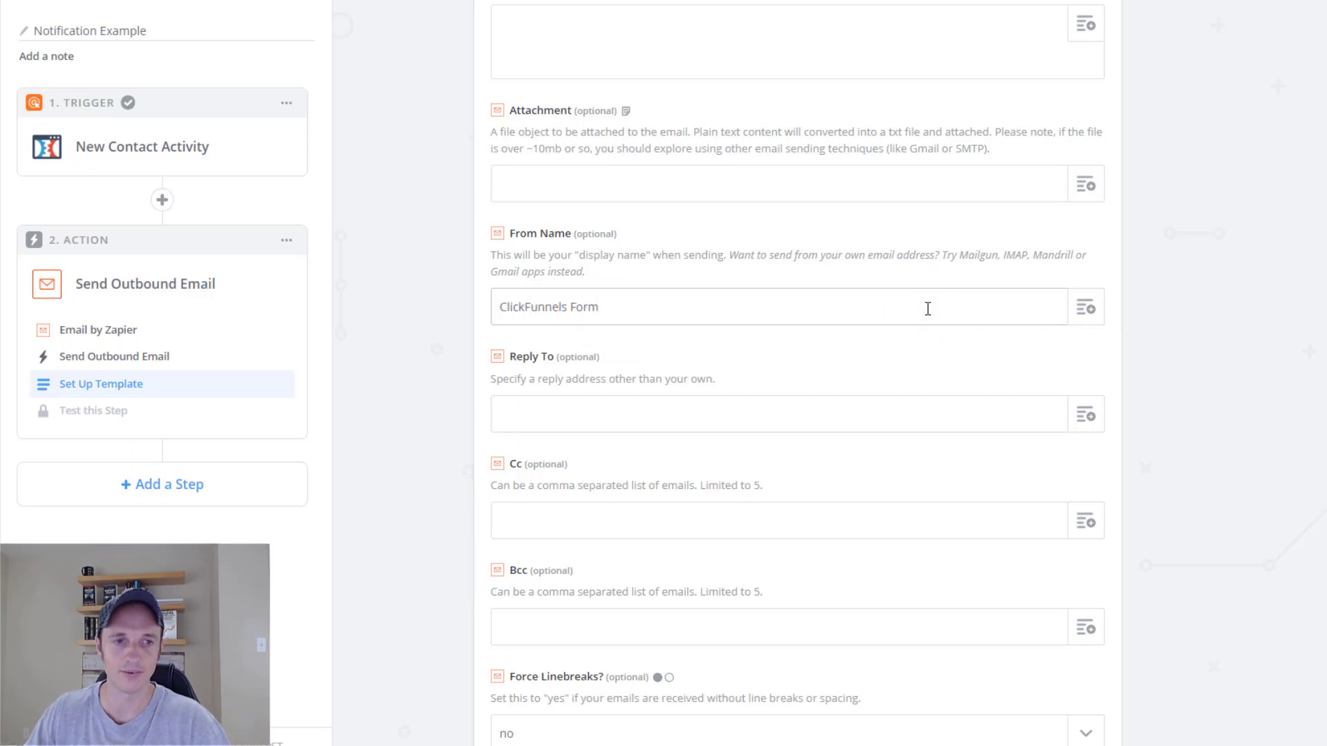
{"action": "key", "text": "ctrl+a"}
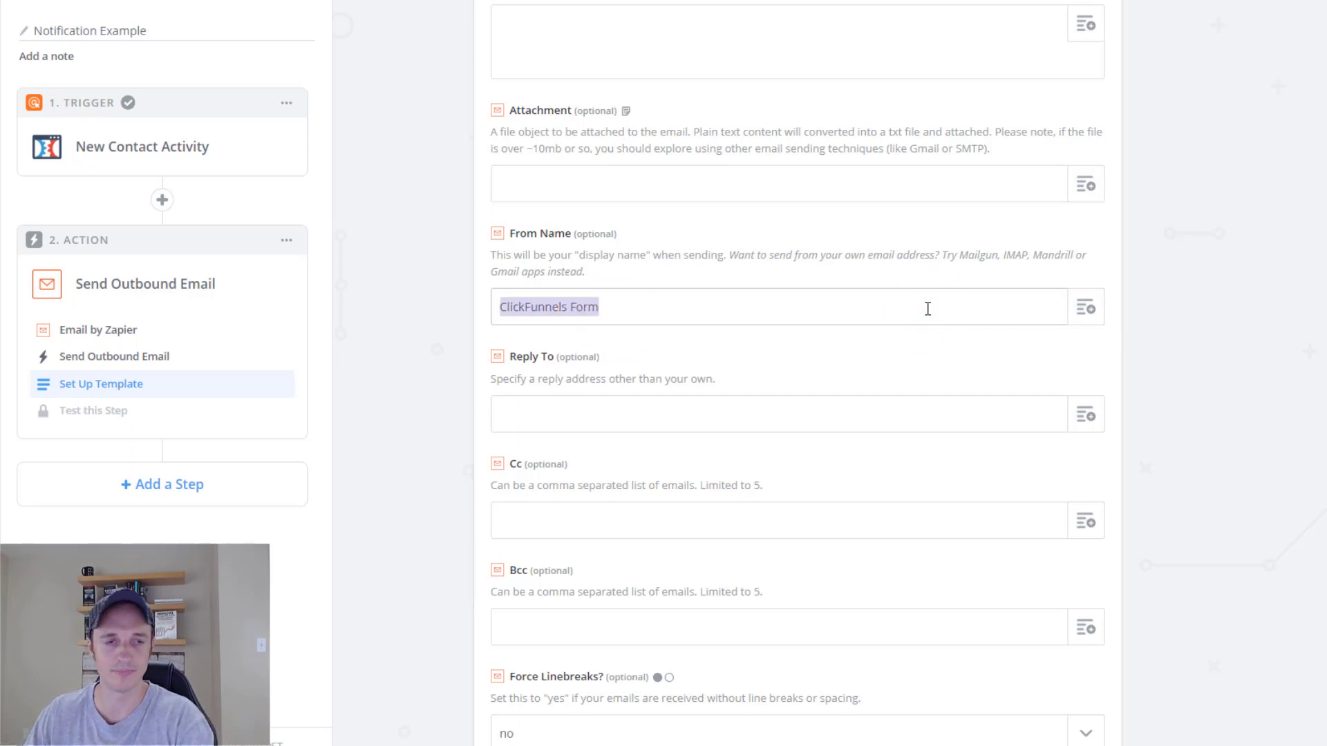
{"action": "key", "text": "BackSpace"}
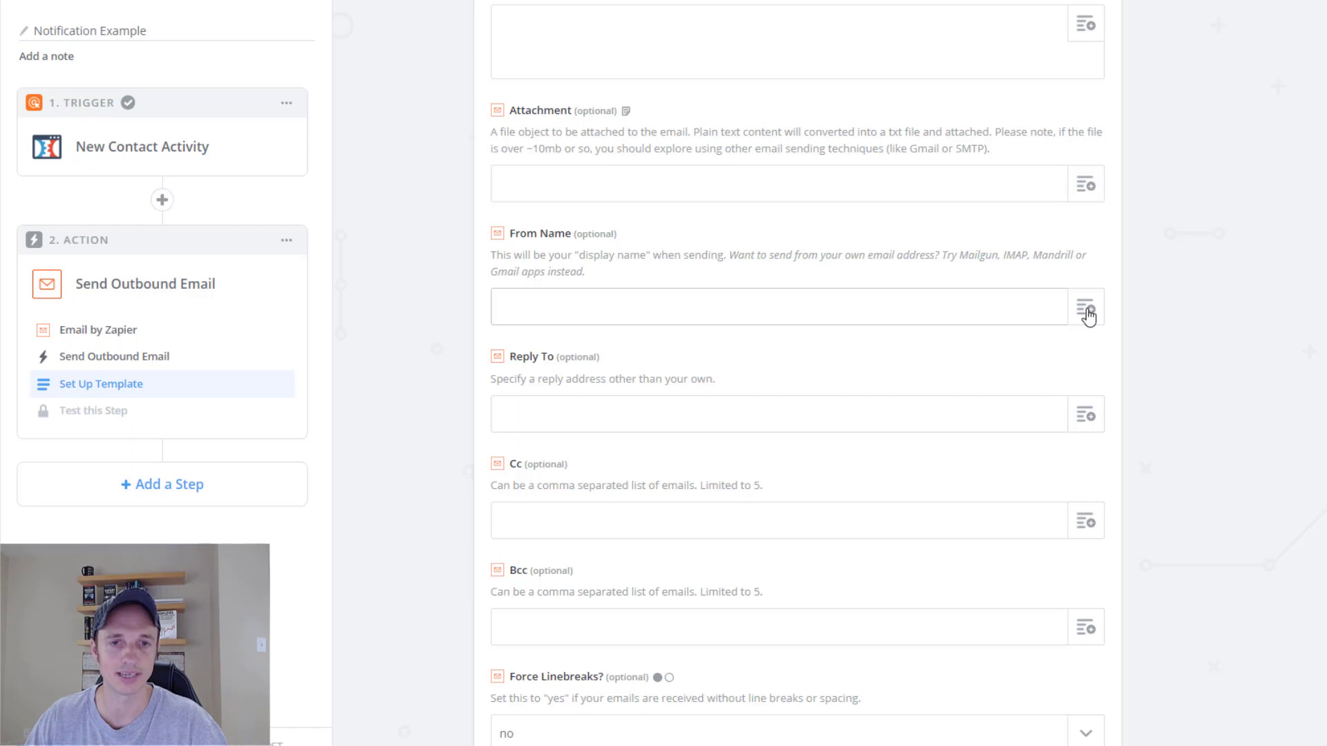
{"action": "left_click", "coordinate": [1086, 308]}
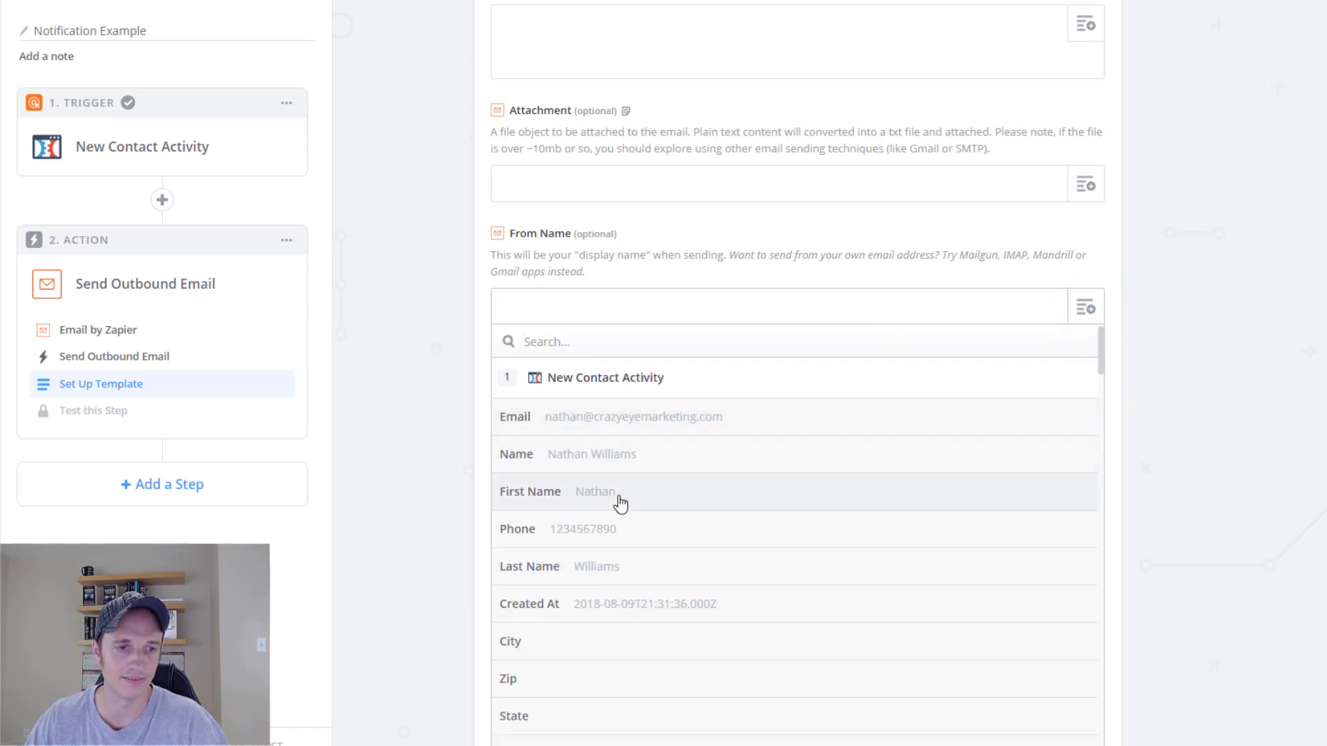
{"action": "left_click", "coordinate": [606, 457]}
{"action": "scroll", "coordinate": [487, 339], "scroll_direction": "down", "scroll_amount": 1}
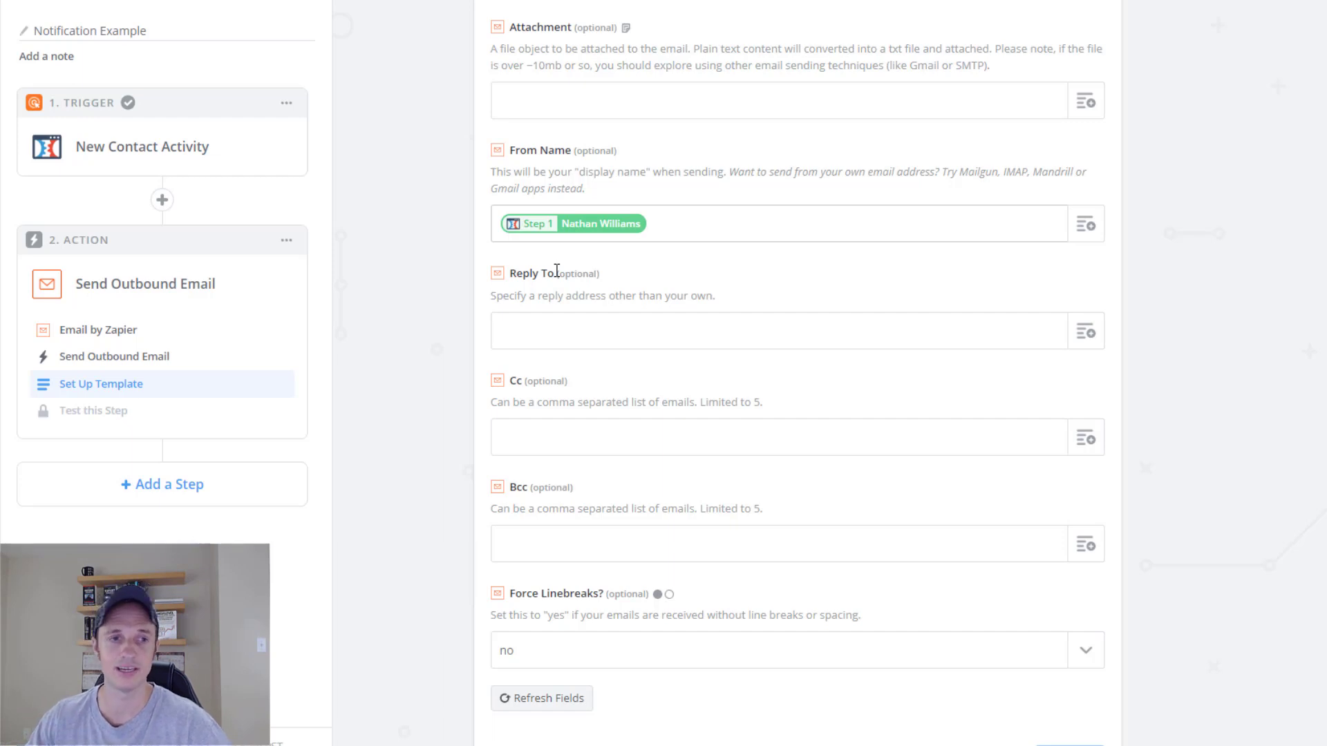
Map Reply To to the Step 1 contact's Email, then return to the empty Body field.
{"action": "left_click", "coordinate": [675, 329]}
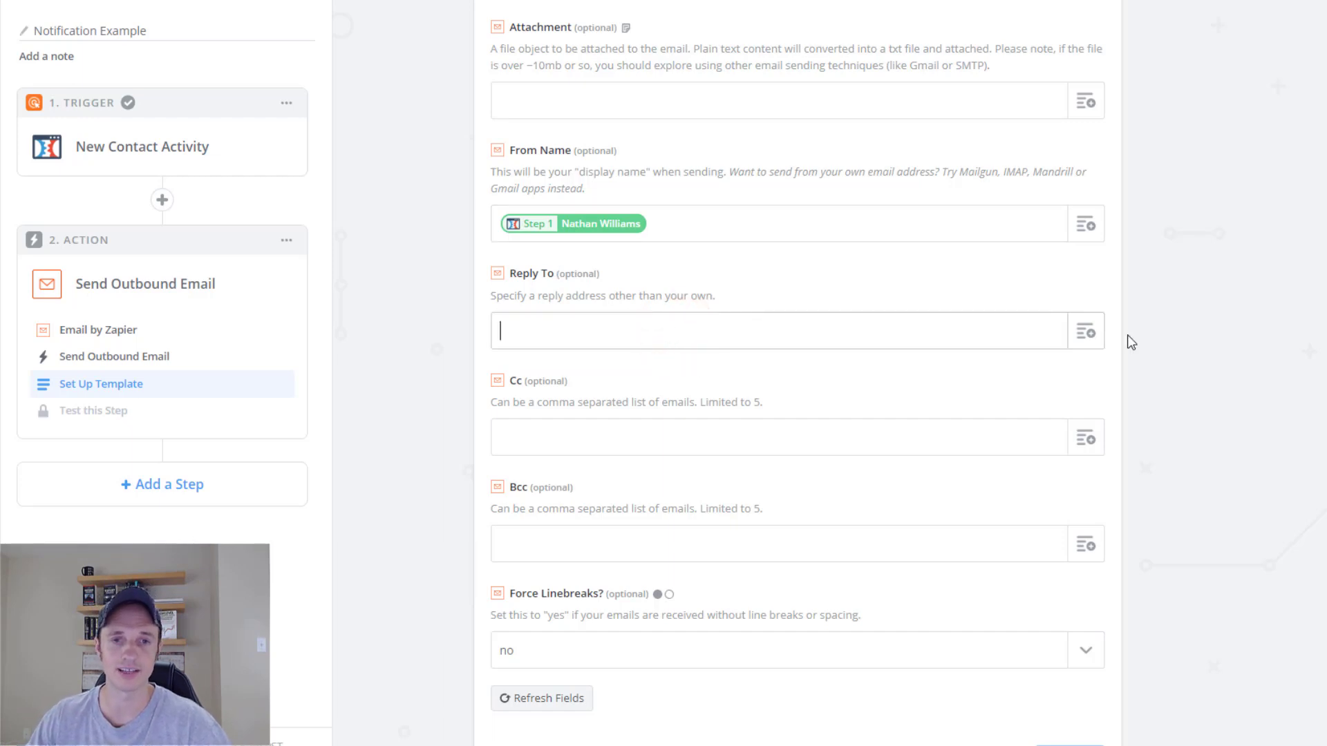
{"action": "left_click", "coordinate": [1087, 335]}
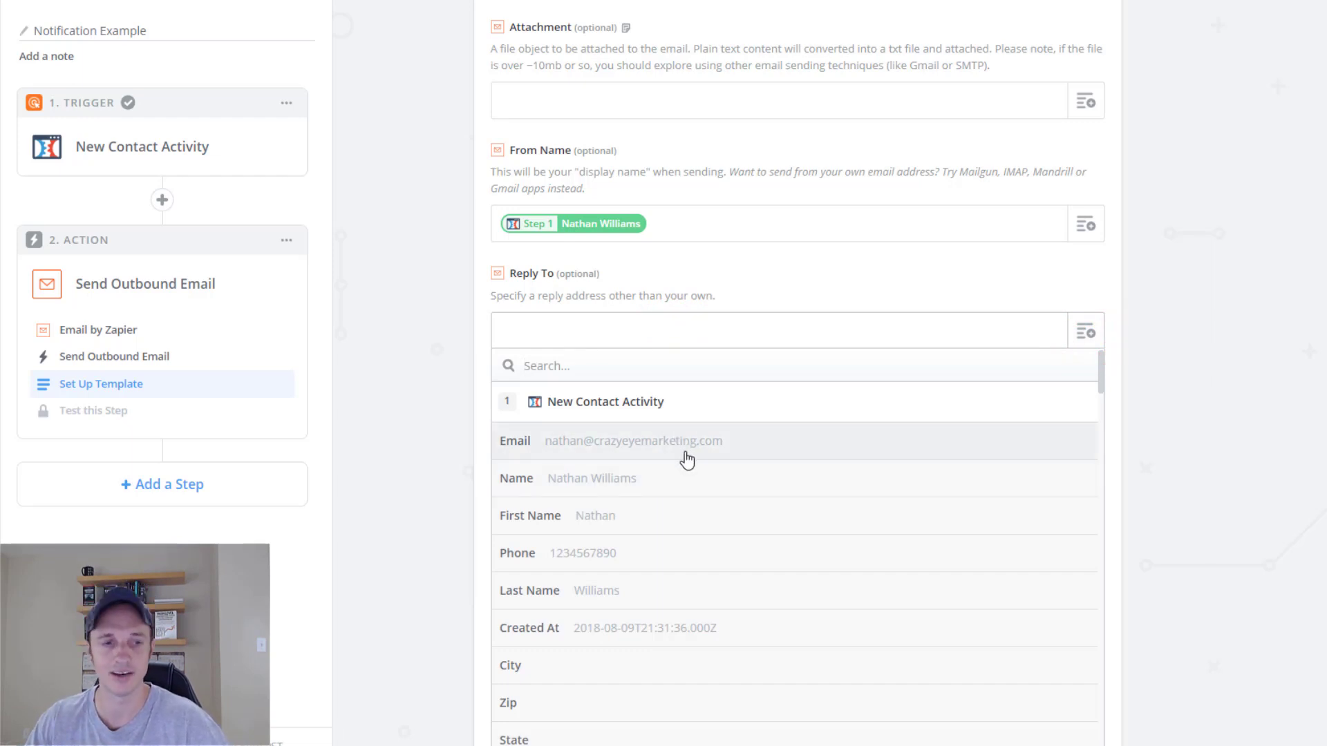
{"action": "scroll", "coordinate": [430, 477], "scroll_direction": "down", "scroll_amount": 2}
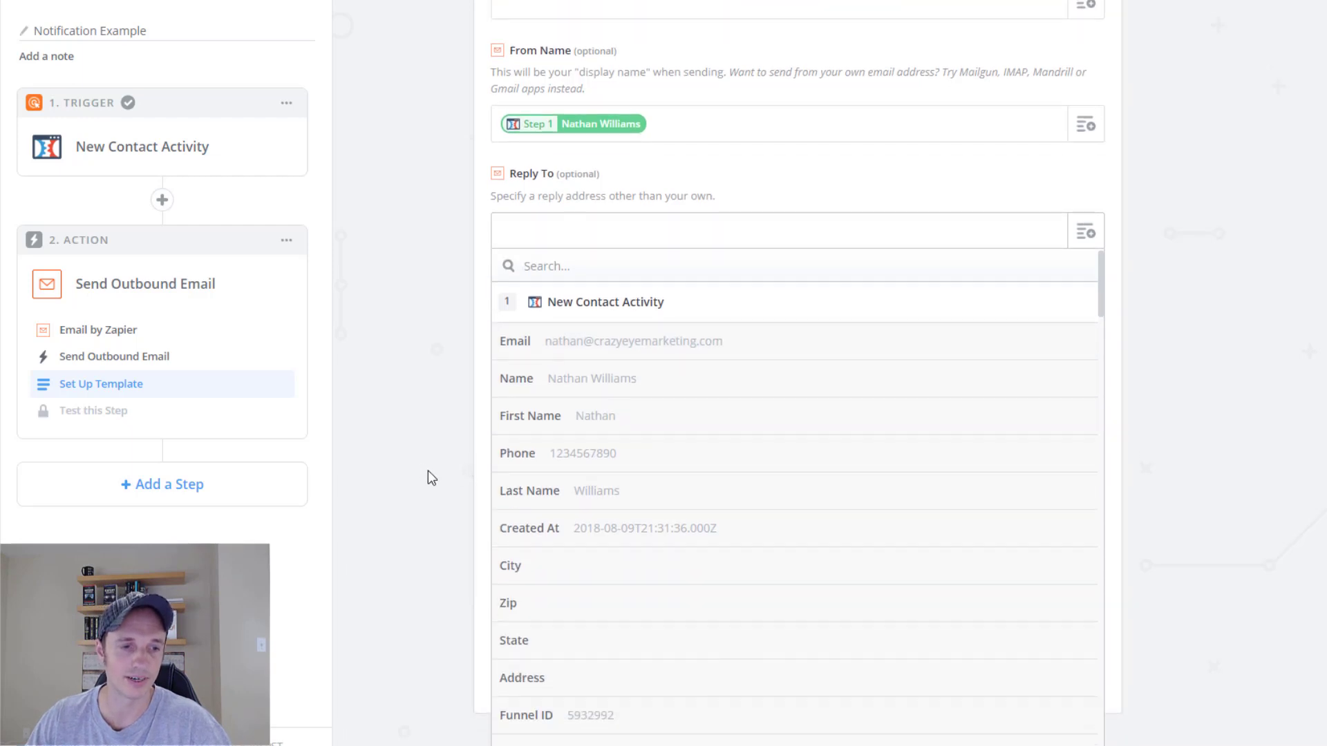
{"action": "left_click", "coordinate": [580, 344]}
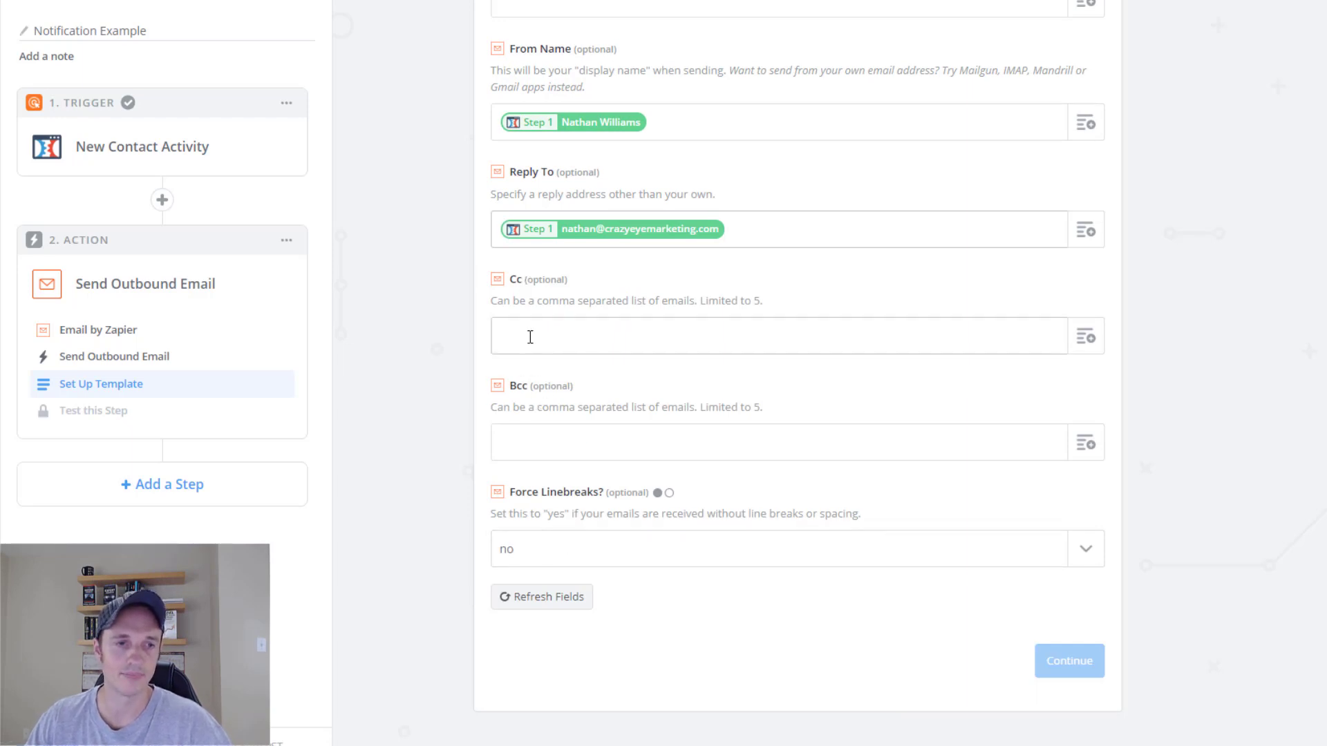
{"action": "left_click", "coordinate": [530, 335]}
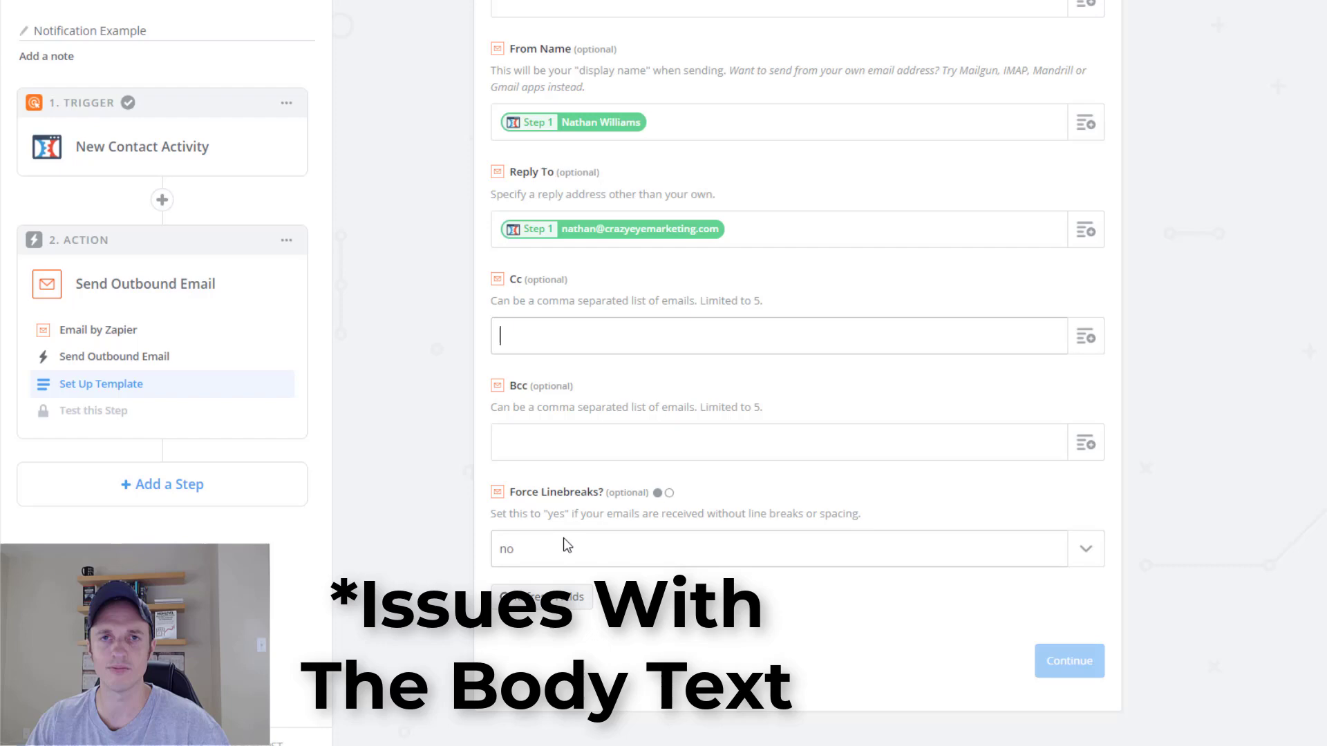
{"action": "scroll", "coordinate": [475, 583], "scroll_direction": "up", "scroll_amount": 2}
{"action": "scroll", "coordinate": [476, 582], "scroll_direction": "up", "scroll_amount": 3}
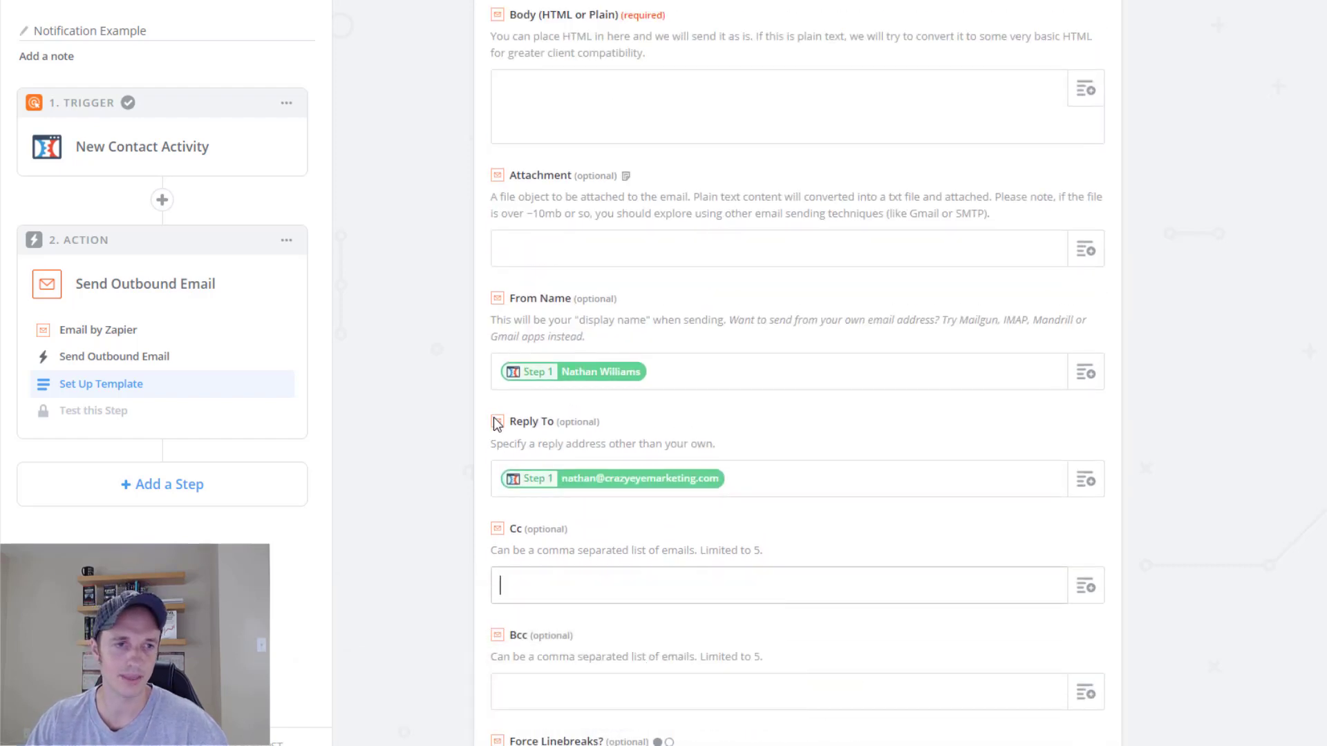
{"action": "left_click", "coordinate": [593, 257]}
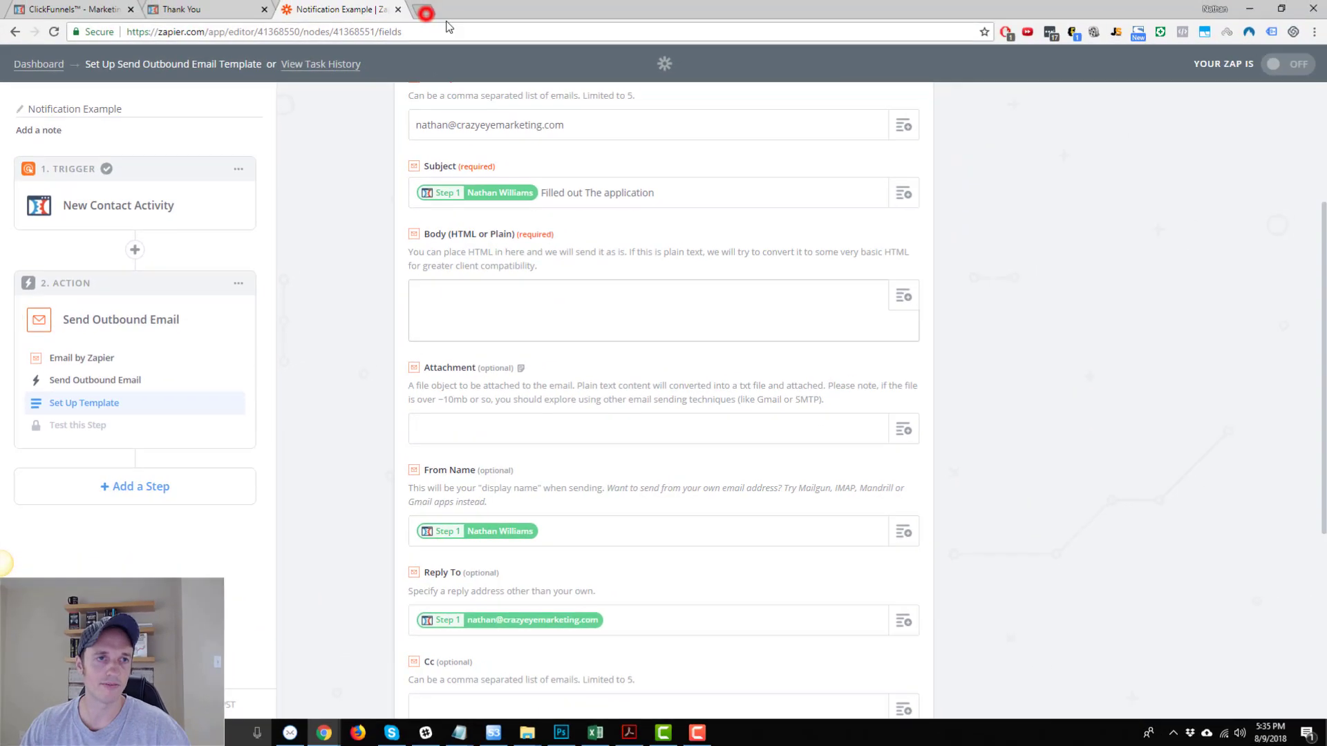
In a new tab, search 'wysiwyg html editor' and open html-online.com's Online HTML Editor.
{"action": "left_click", "coordinate": [423, 12]}
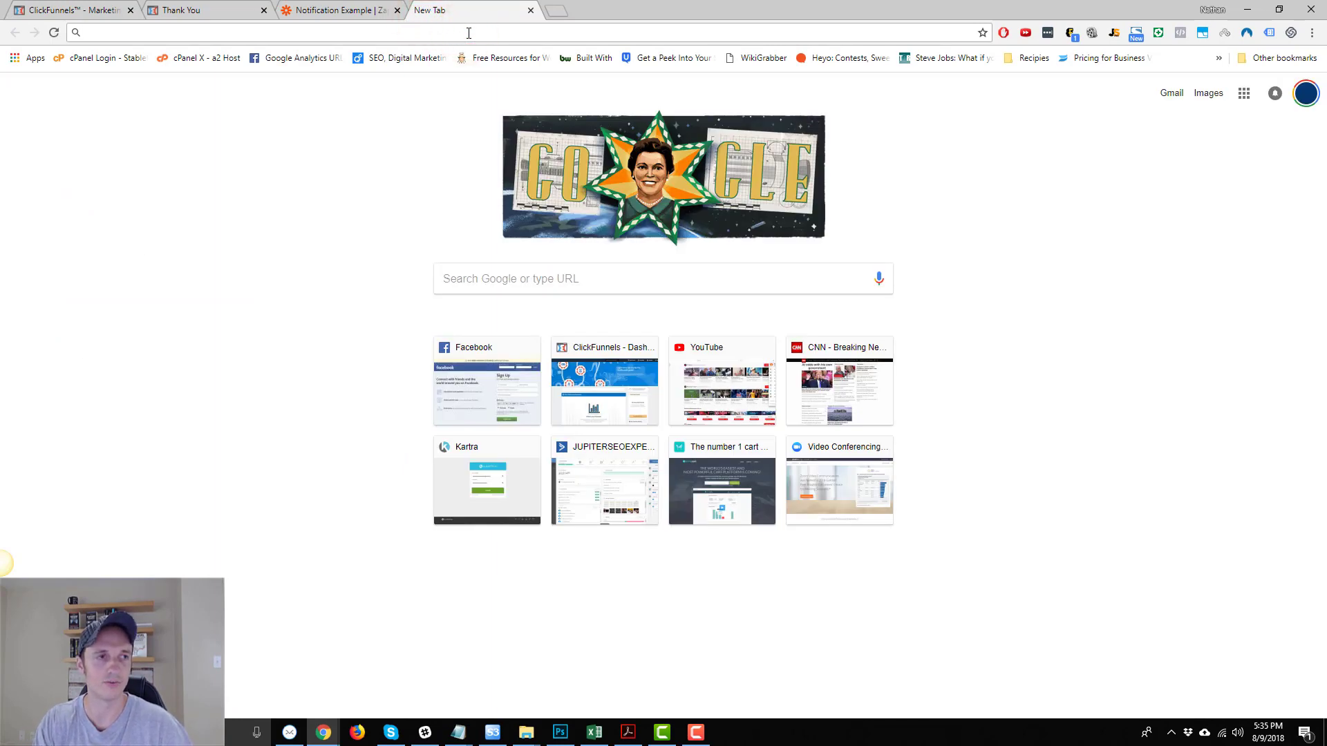
{"action": "type", "text": "wysiwyg html editor"}
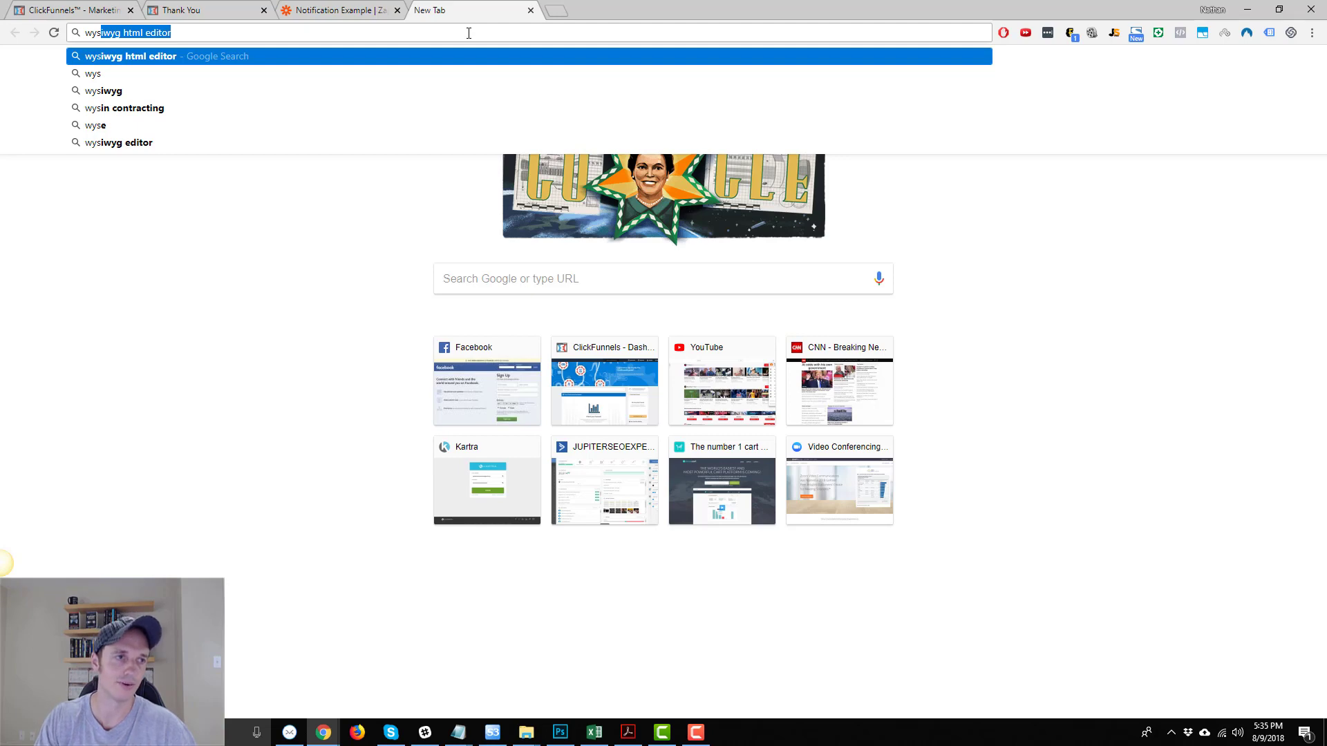
{"action": "key", "text": "Return"}
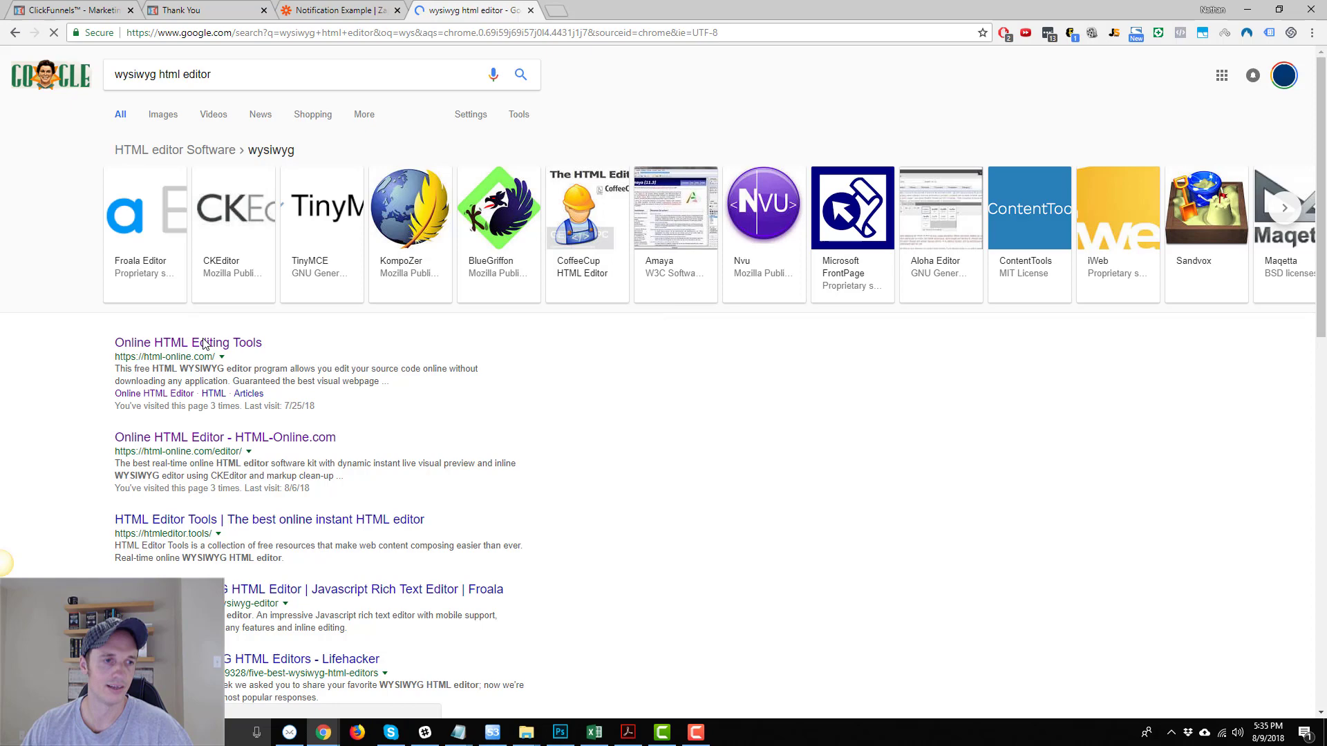
{"action": "left_click", "coordinate": [309, 437]}
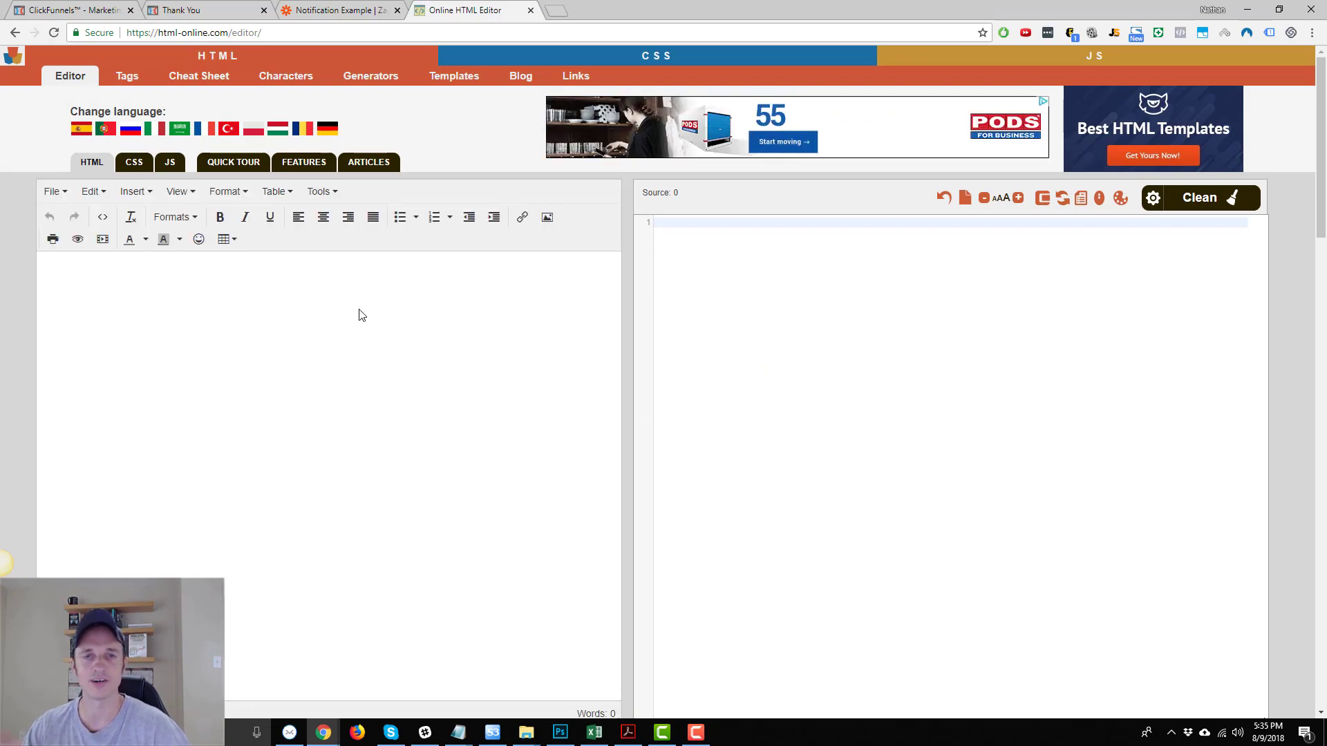
Type the intro line 'This person just filled out the form:' in the visual editor.
{"action": "left_click", "coordinate": [359, 315]}
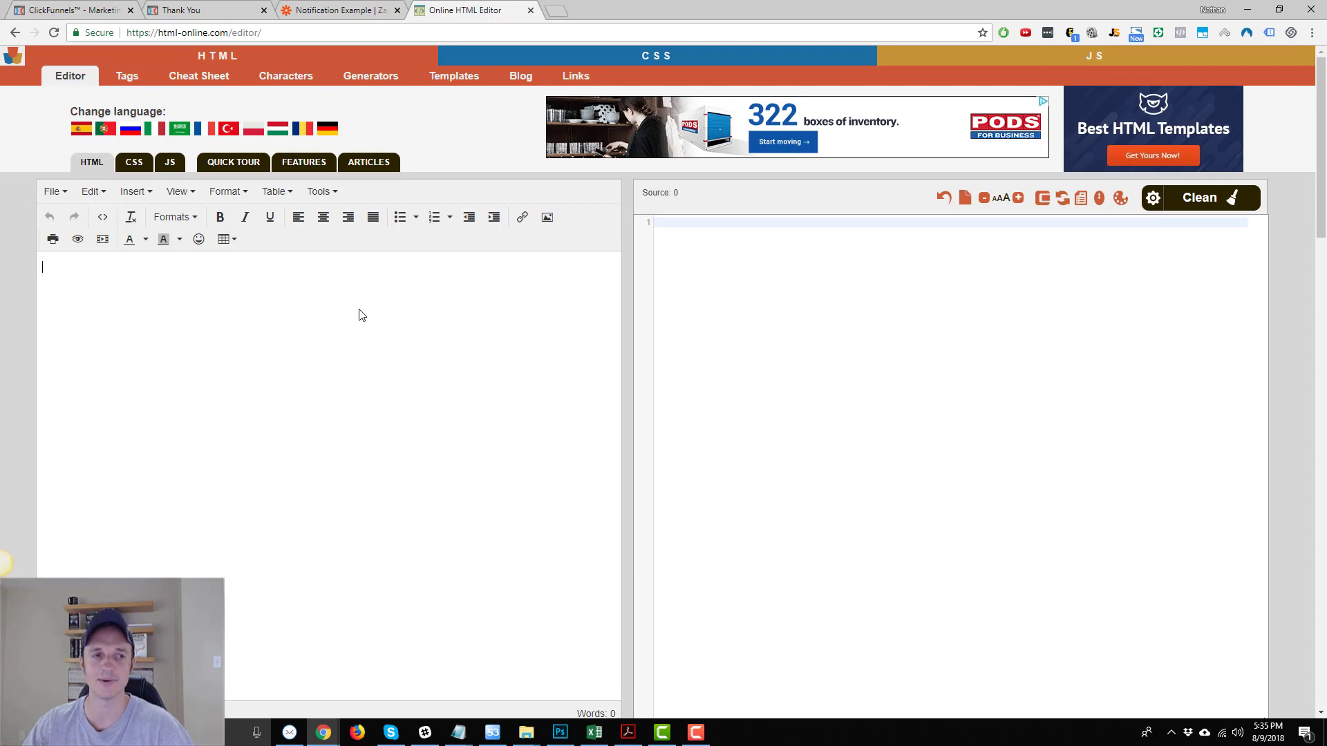
{"action": "left_click", "coordinate": [332, 10]}
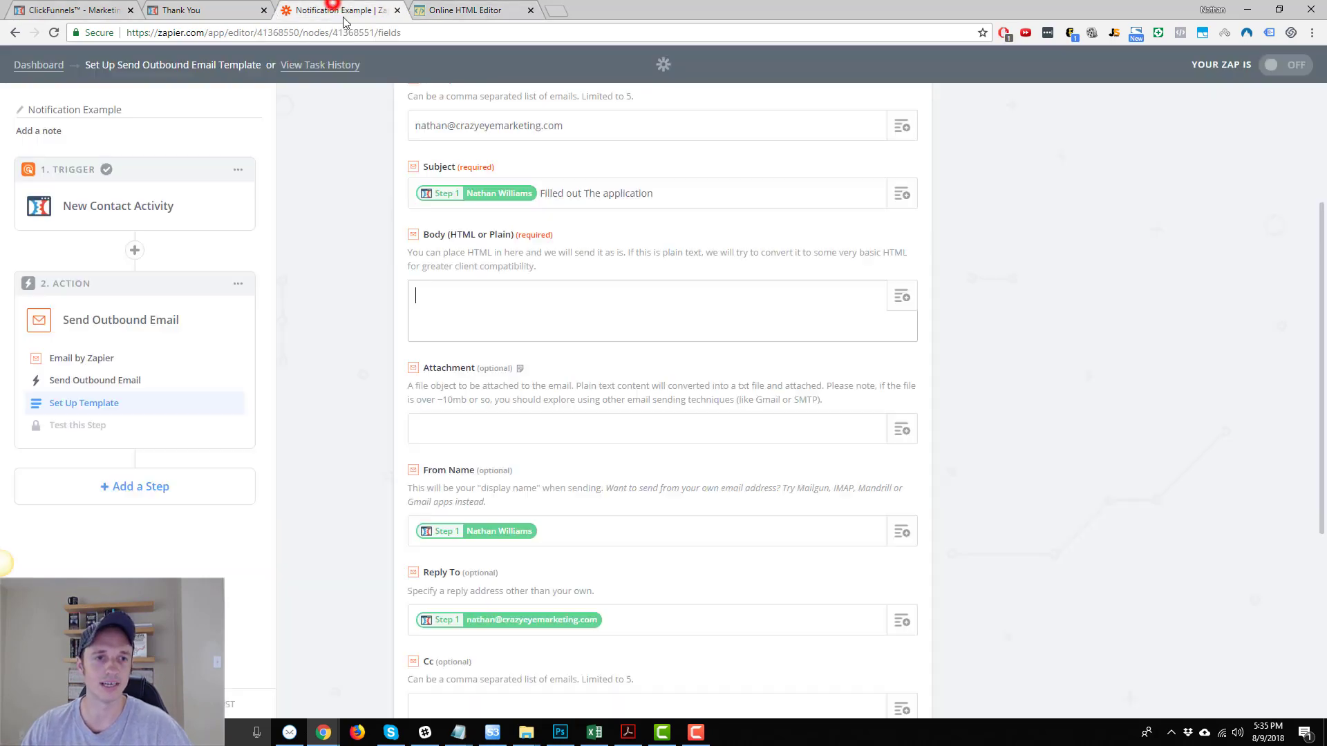
{"action": "left_click", "coordinate": [540, 304]}
{"action": "left_click", "coordinate": [455, 10]}
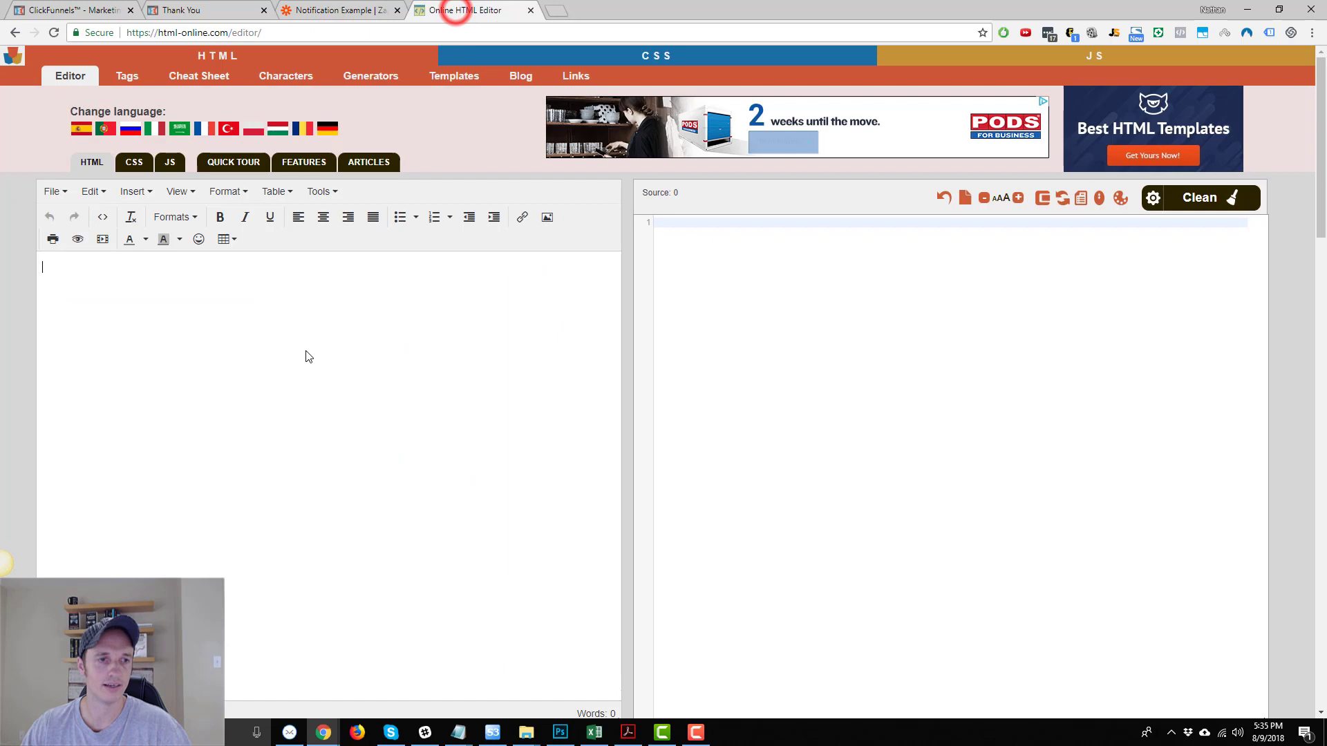
{"action": "left_click", "coordinate": [353, 287]}
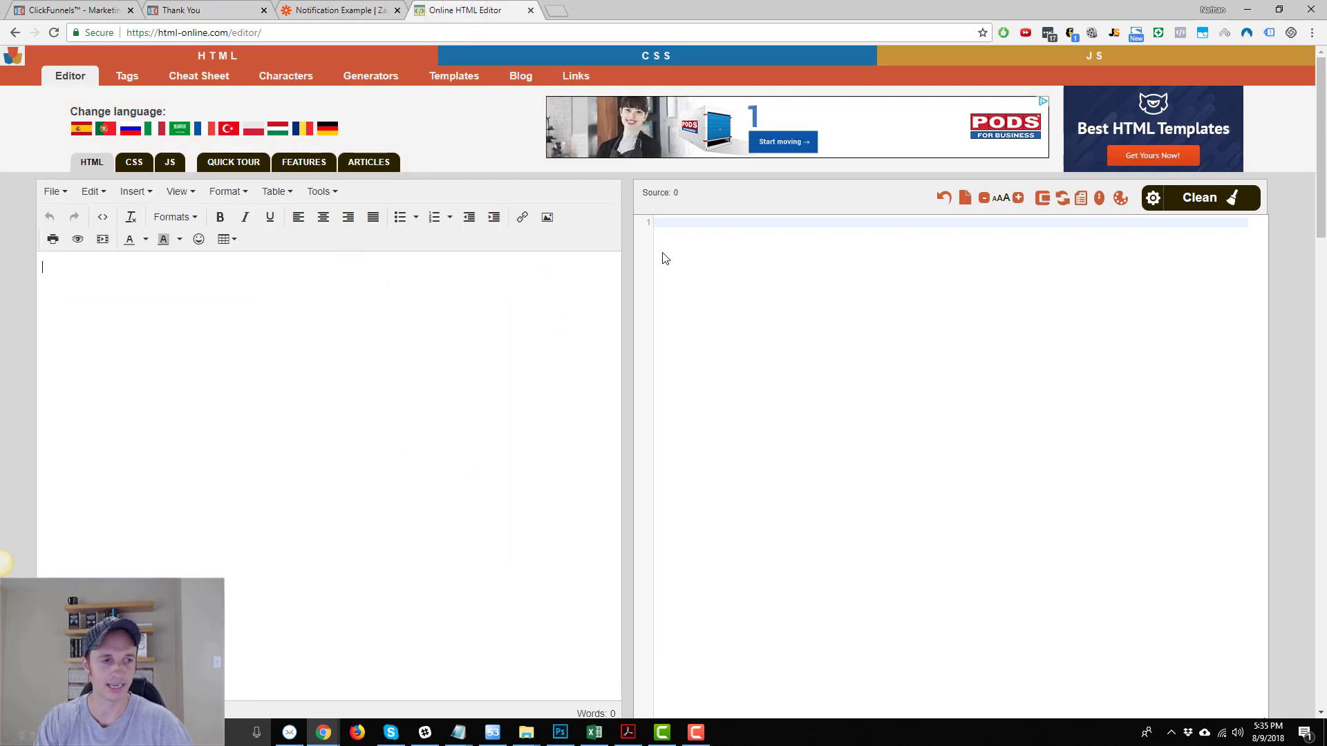
{"action": "type", "text": "This person "}
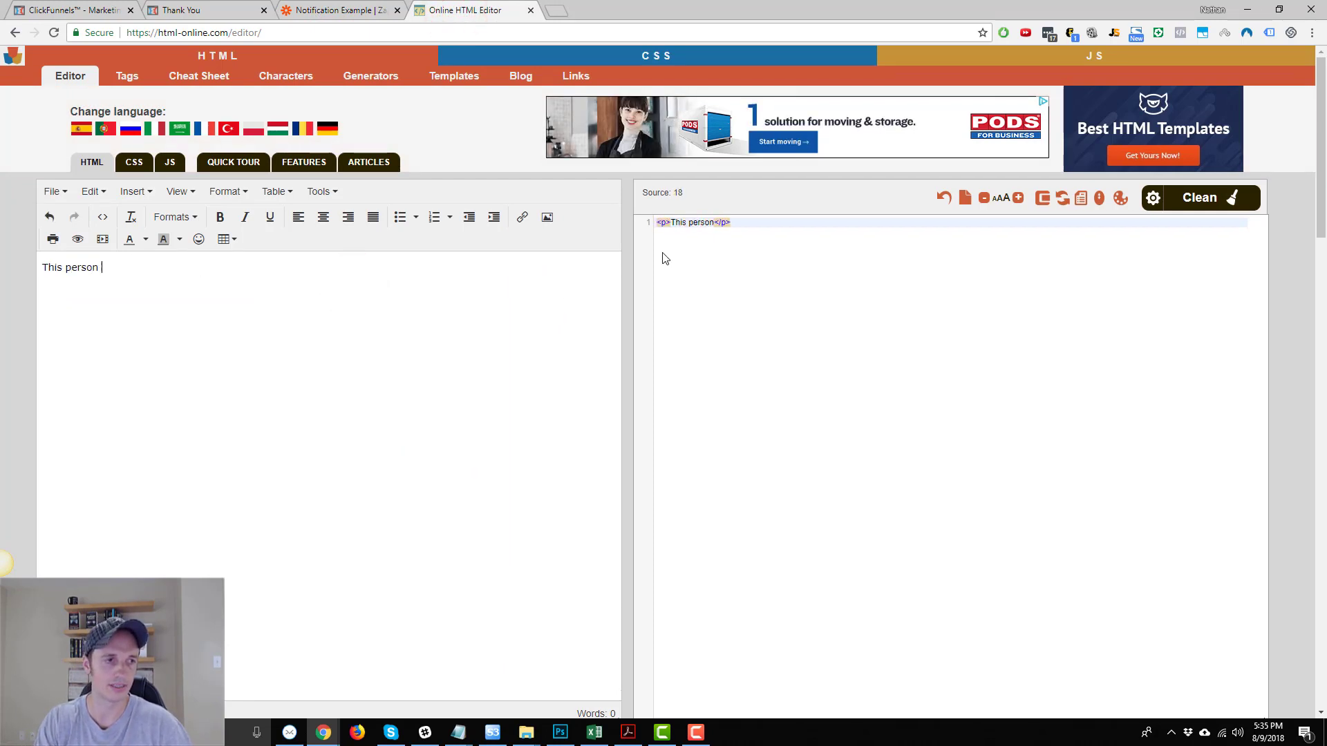
{"action": "type", "text": "just filled out"}
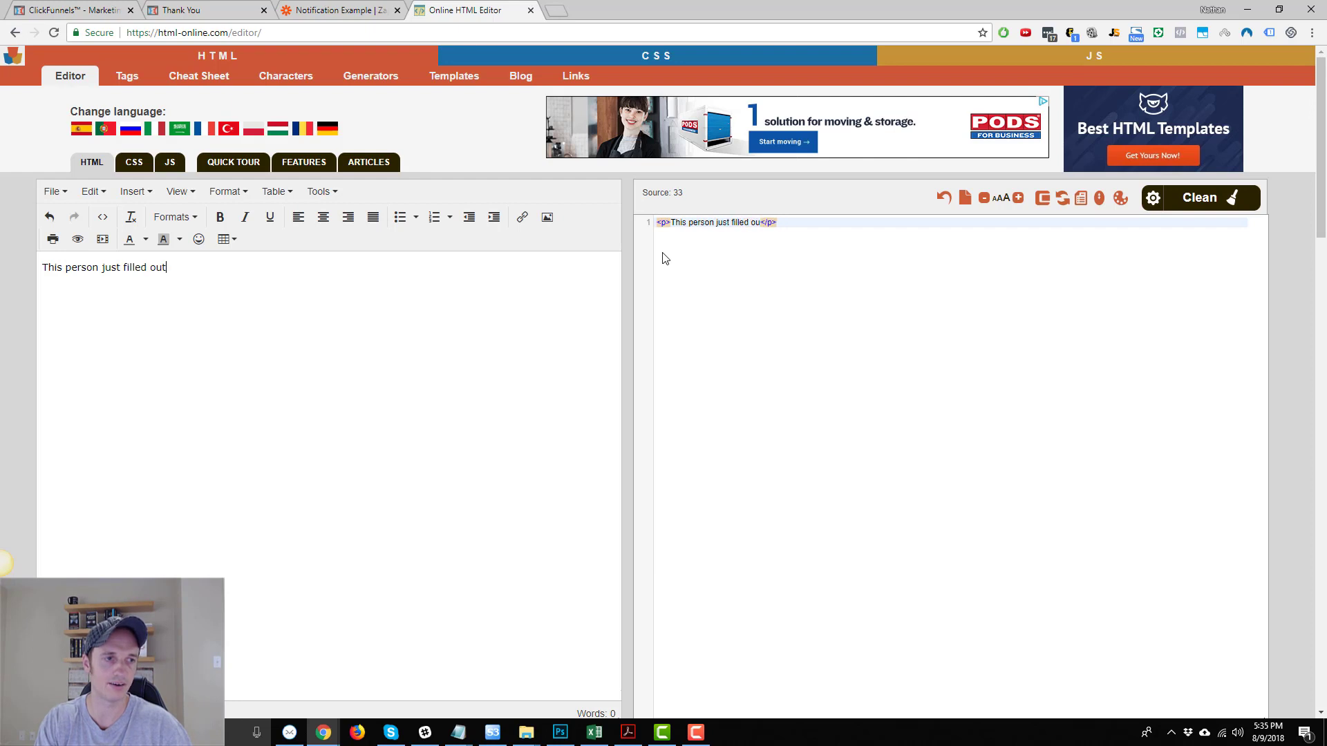
{"action": "type", "text": " the form:"}
{"action": "key", "text": "Return"}
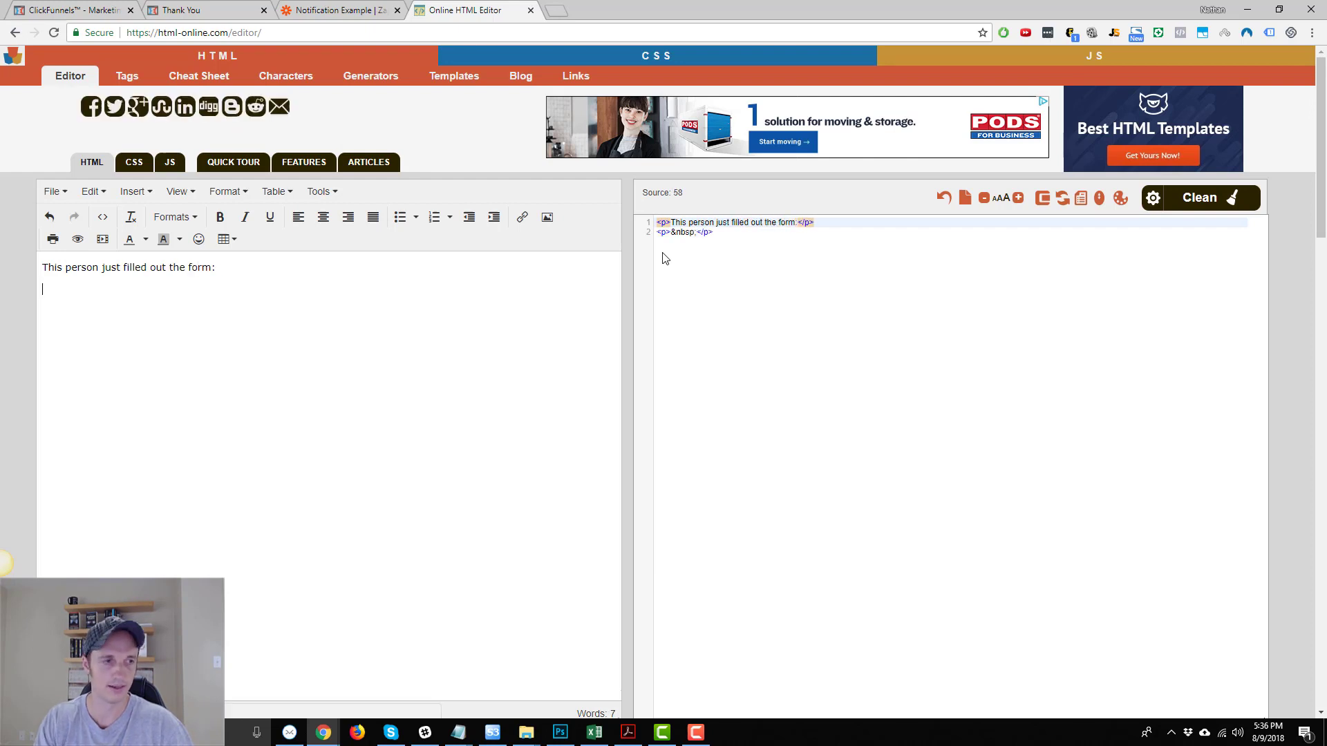
Add bullets First Name, Last Name, Email, Phone, Business Name, then 'Email them back ASAP!'.
{"action": "left_click", "coordinate": [398, 217]}
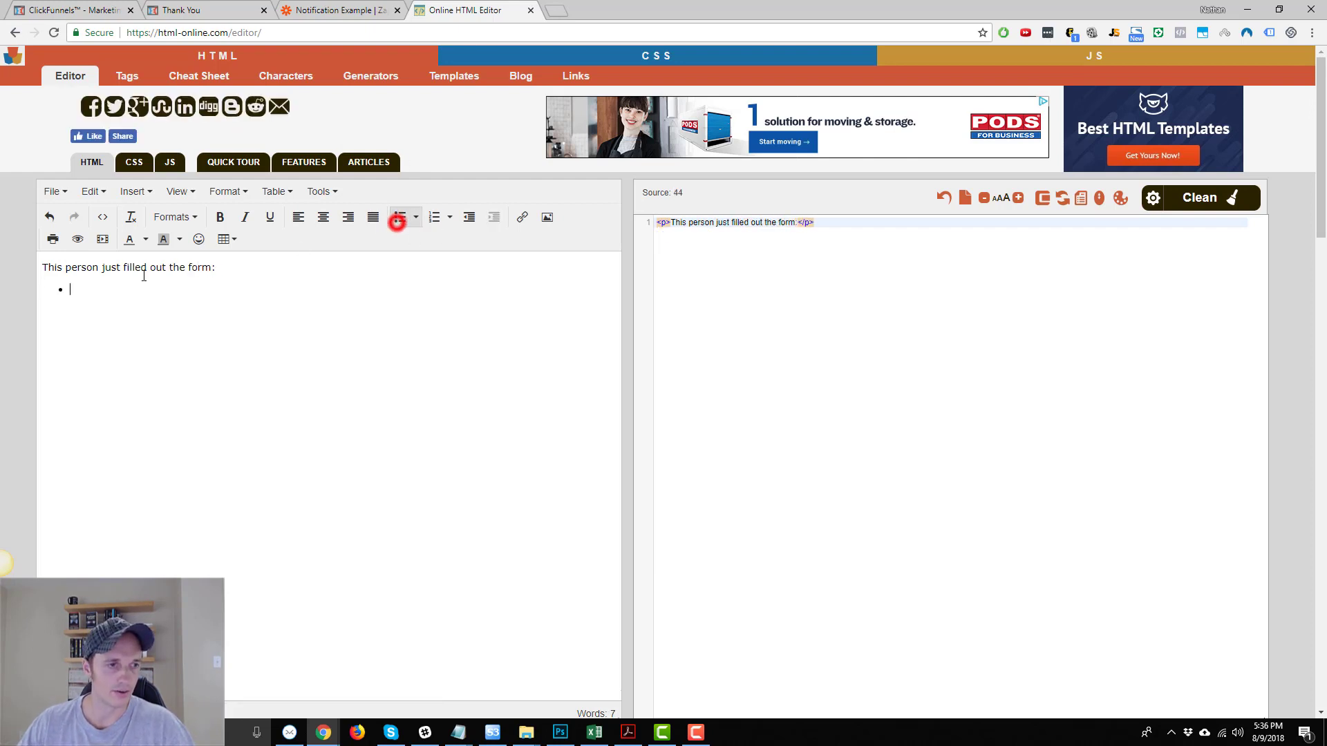
{"action": "type", "text": "First Nam"}
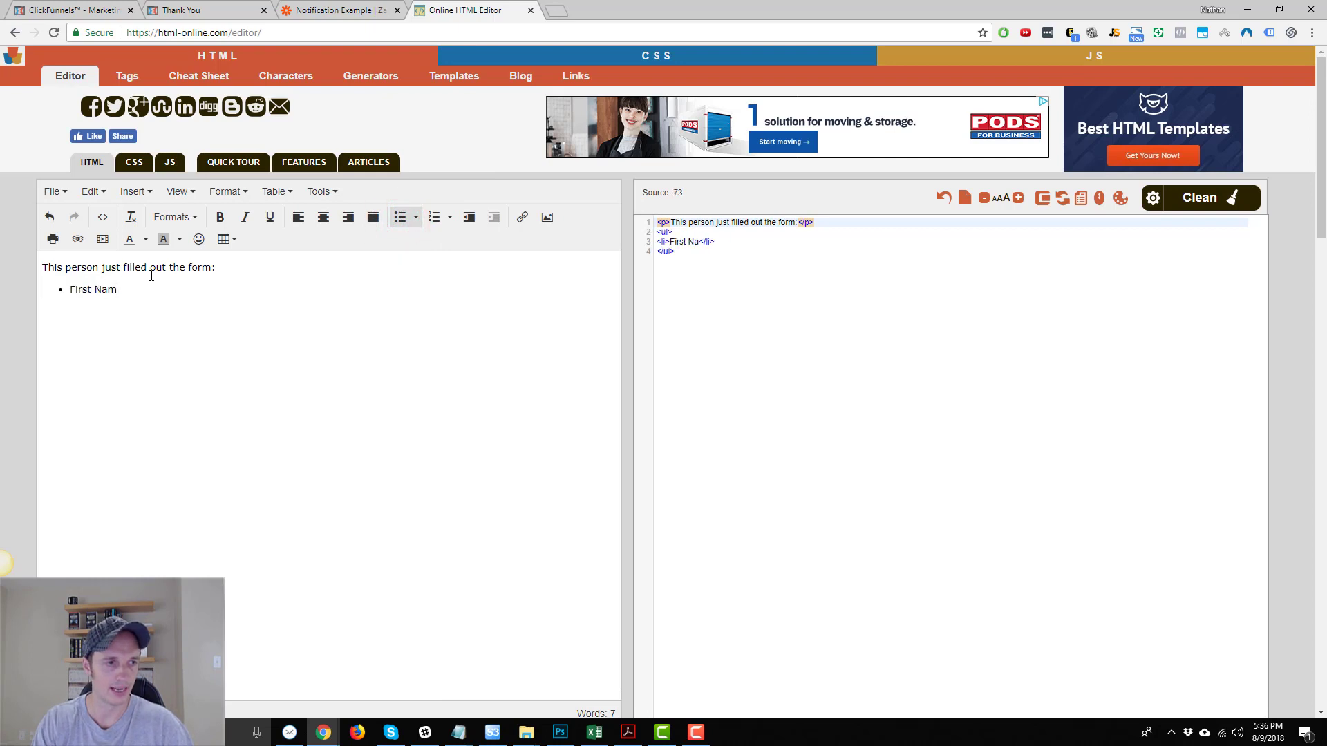
{"action": "type", "text": "e:"}
{"action": "key", "text": "Return"}
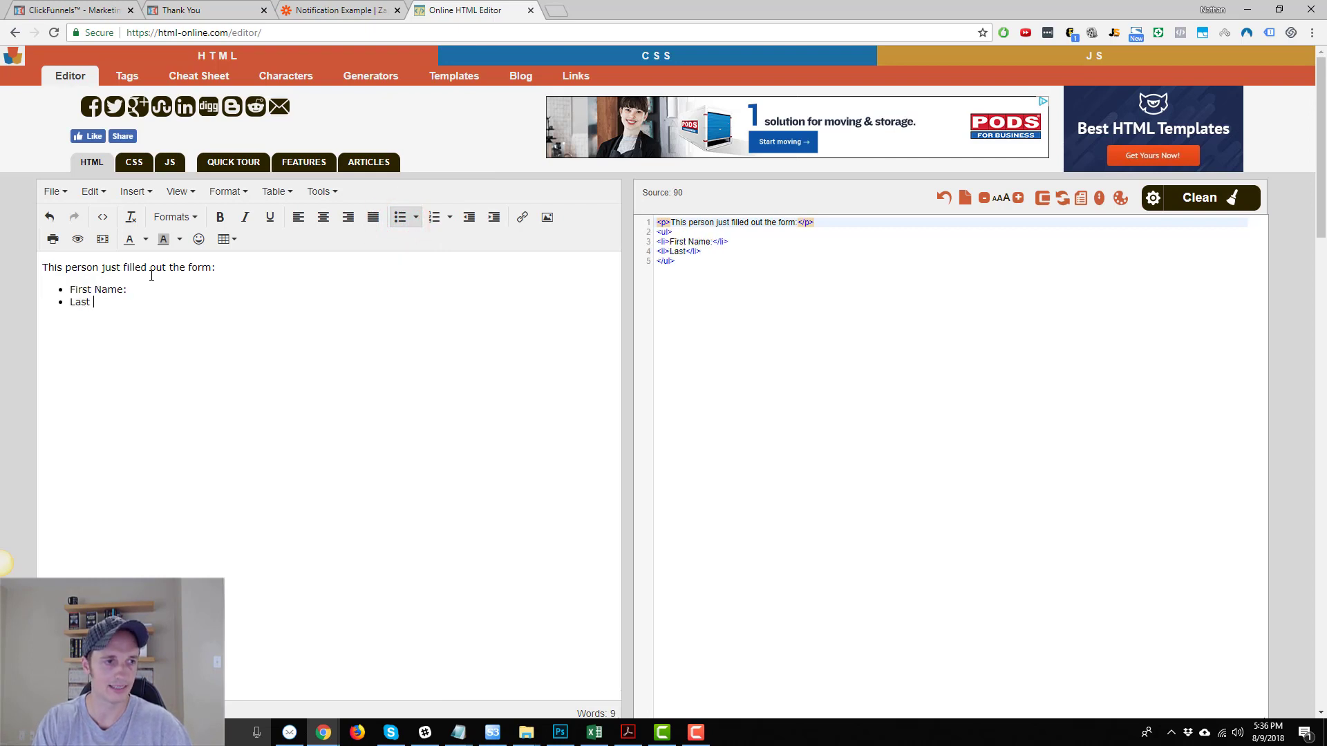
{"action": "type", "text": "Last Name:"}
{"action": "key", "text": "Return"}
{"action": "type", "text": "Email"}
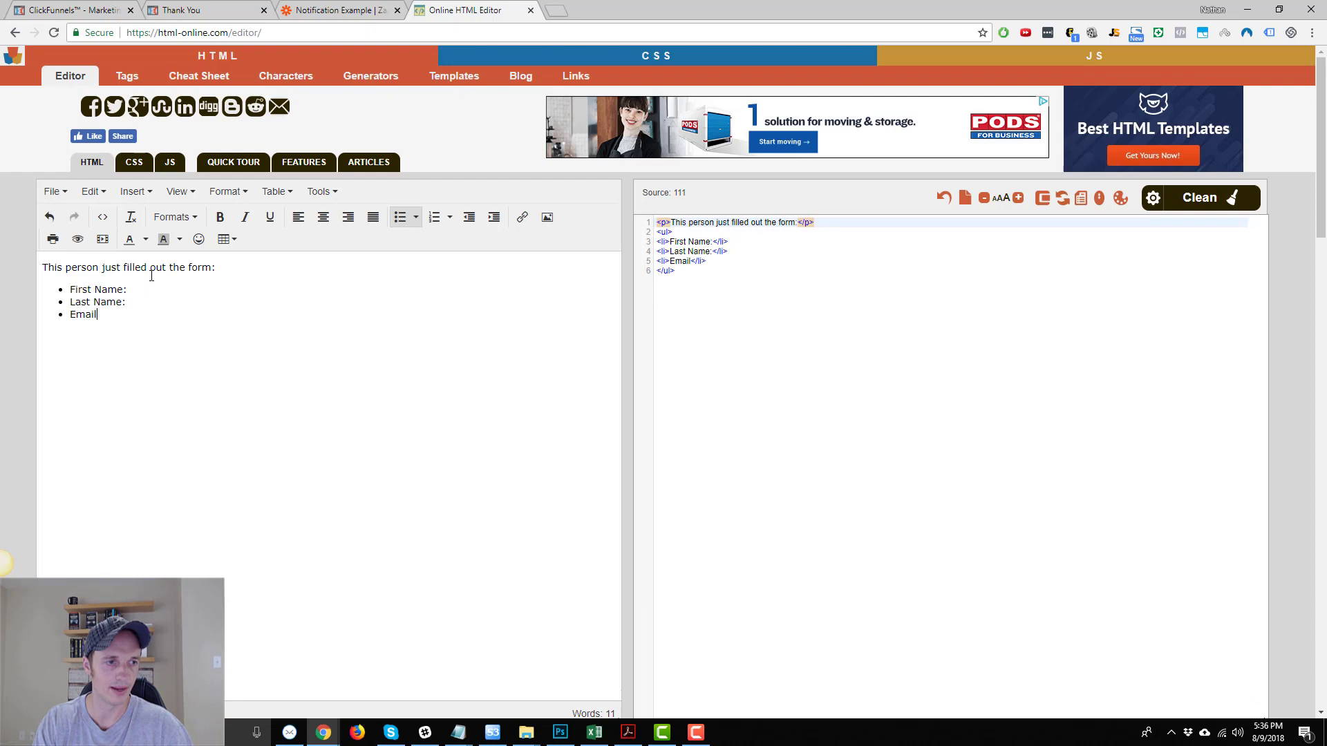
{"action": "type", "text": ": Phon"}
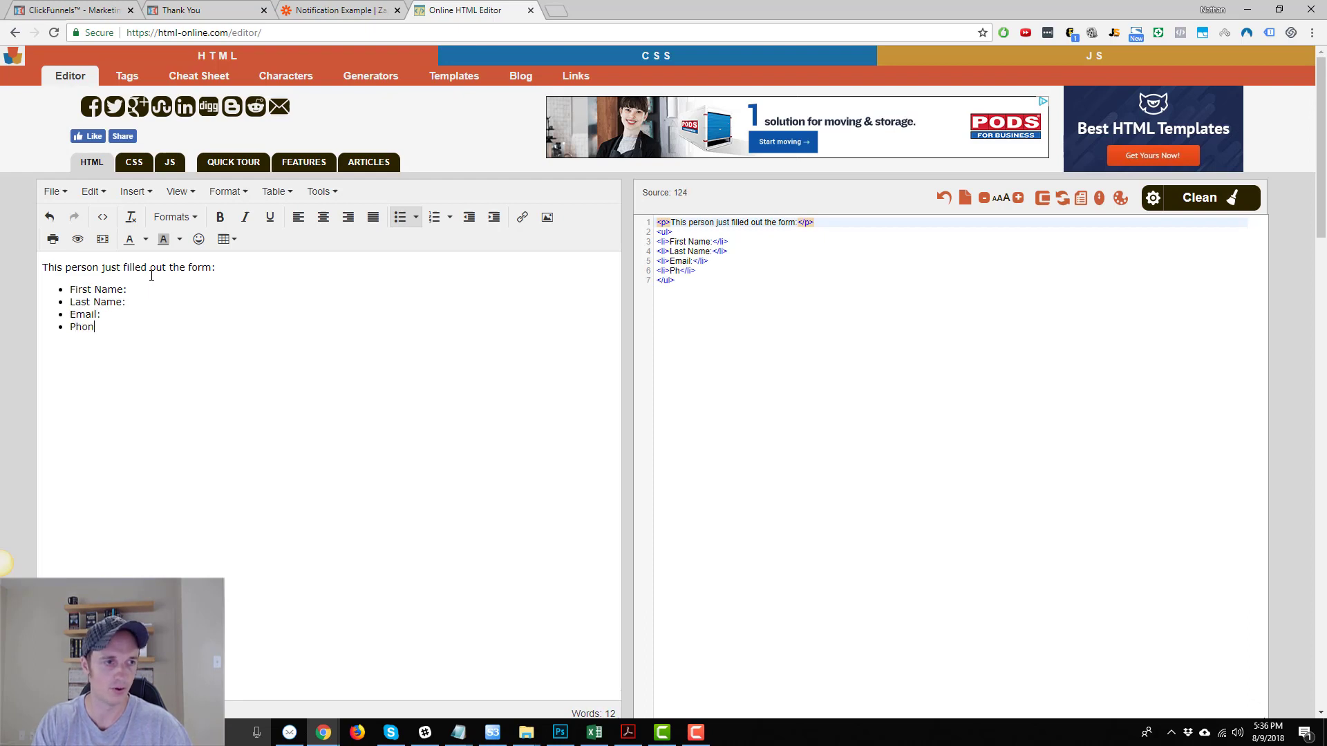
{"action": "type", "text": "e:"}
{"action": "key", "text": "Return"}
{"action": "type", "text": "Bus"}
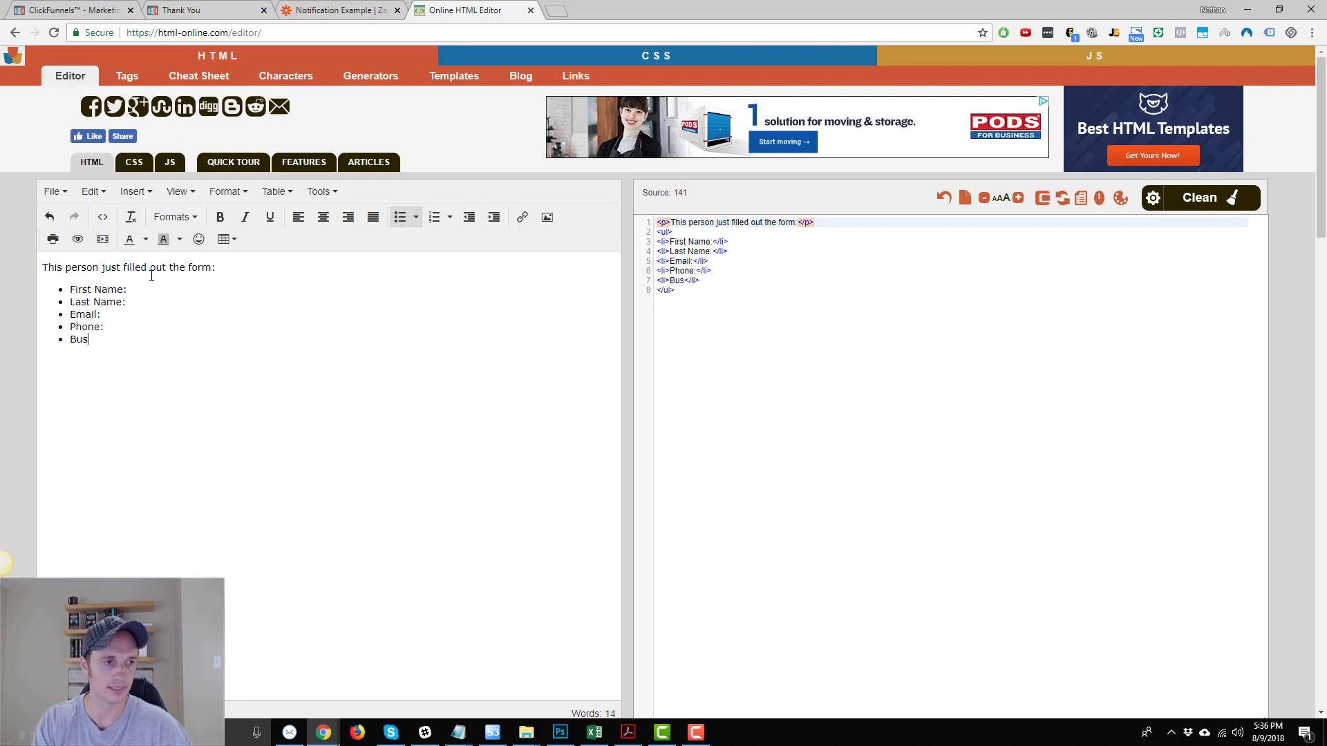
{"action": "type", "text": "iness Name:"}
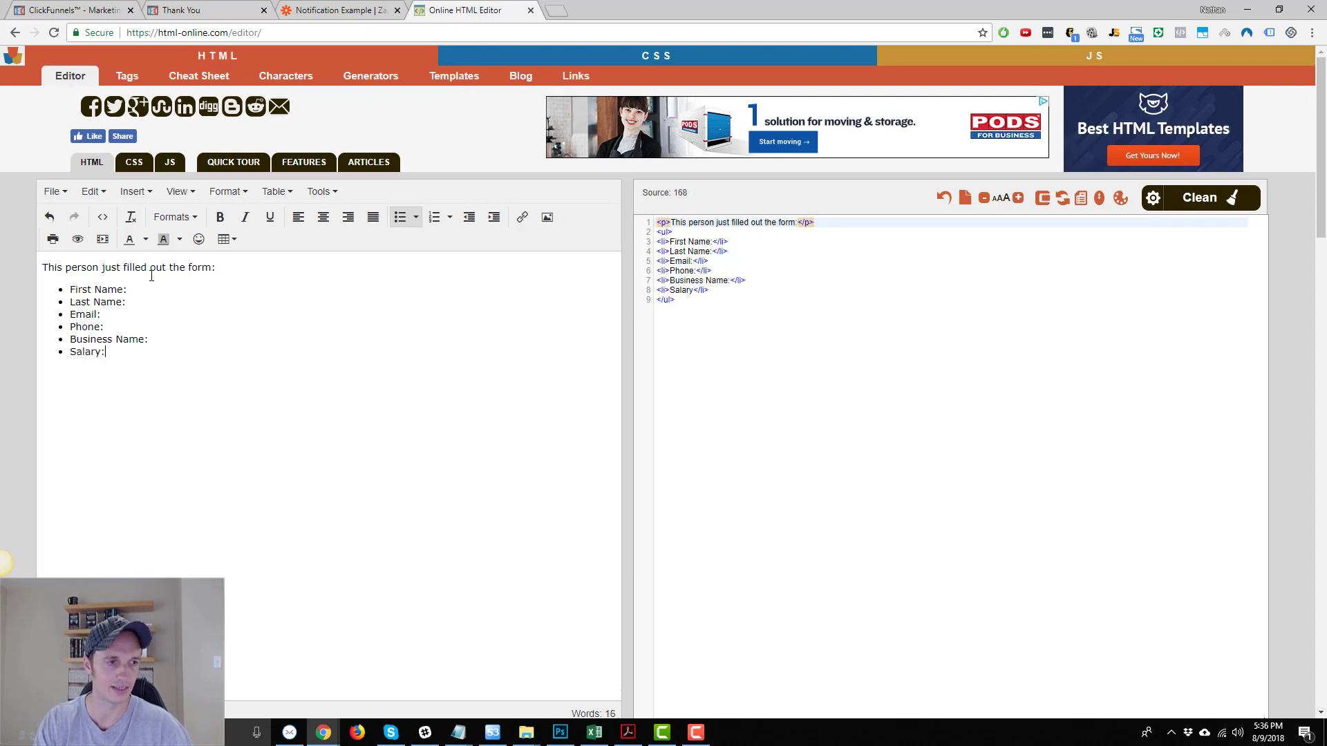
{"action": "key", "text": "Return"}
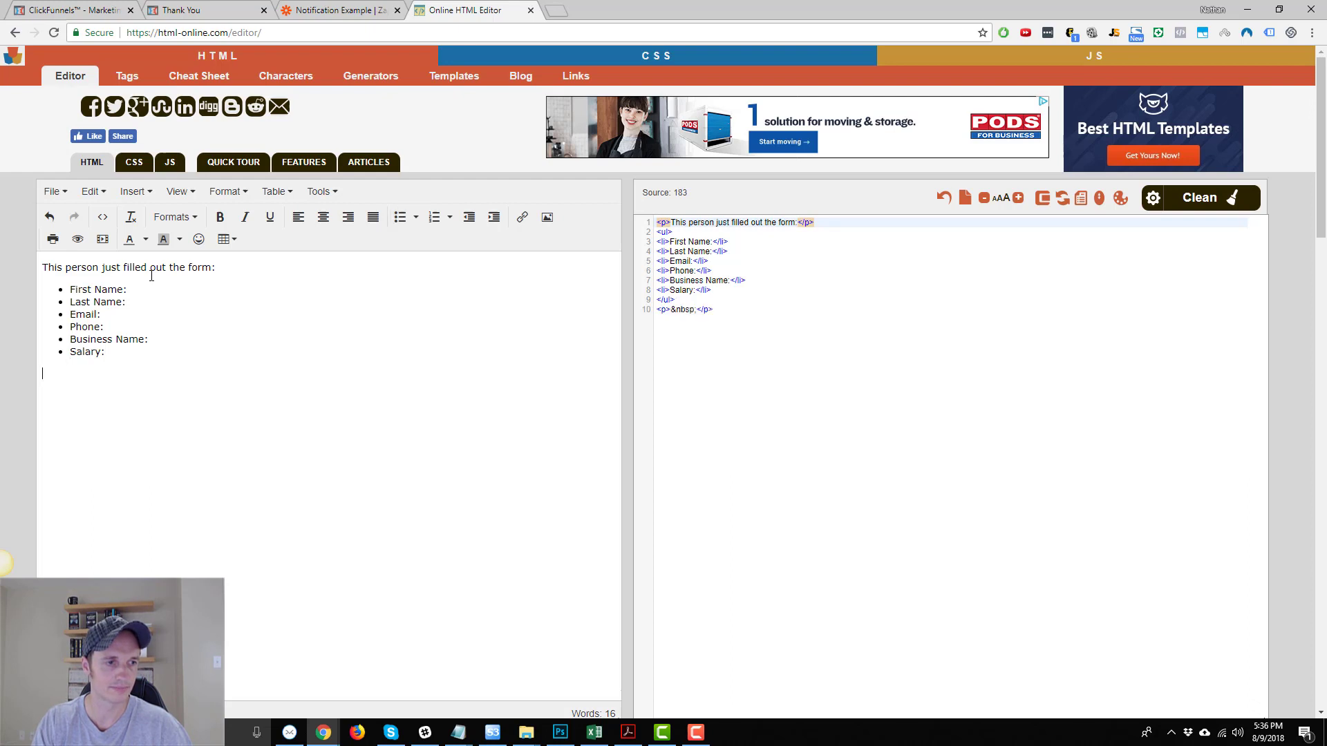
{"action": "type", "text": "Email them b"}
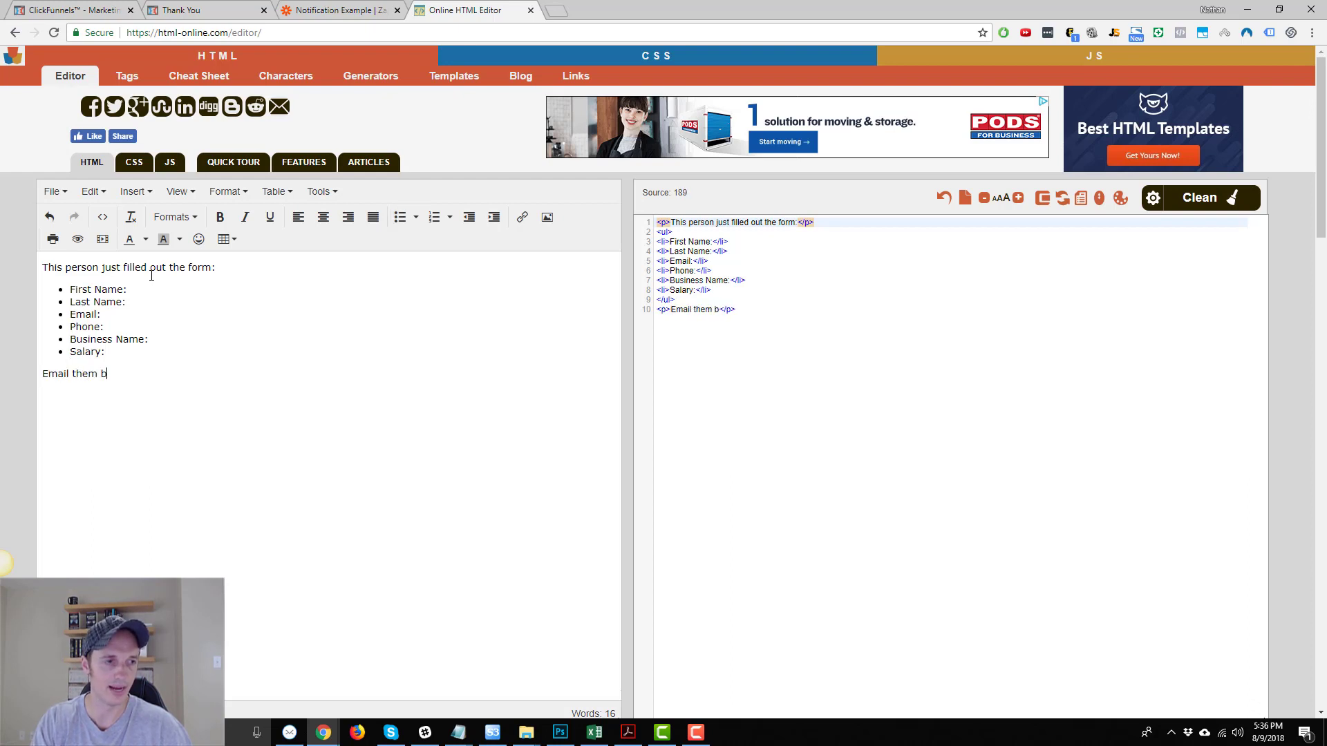
{"action": "type", "text": "ack ASAP!"}
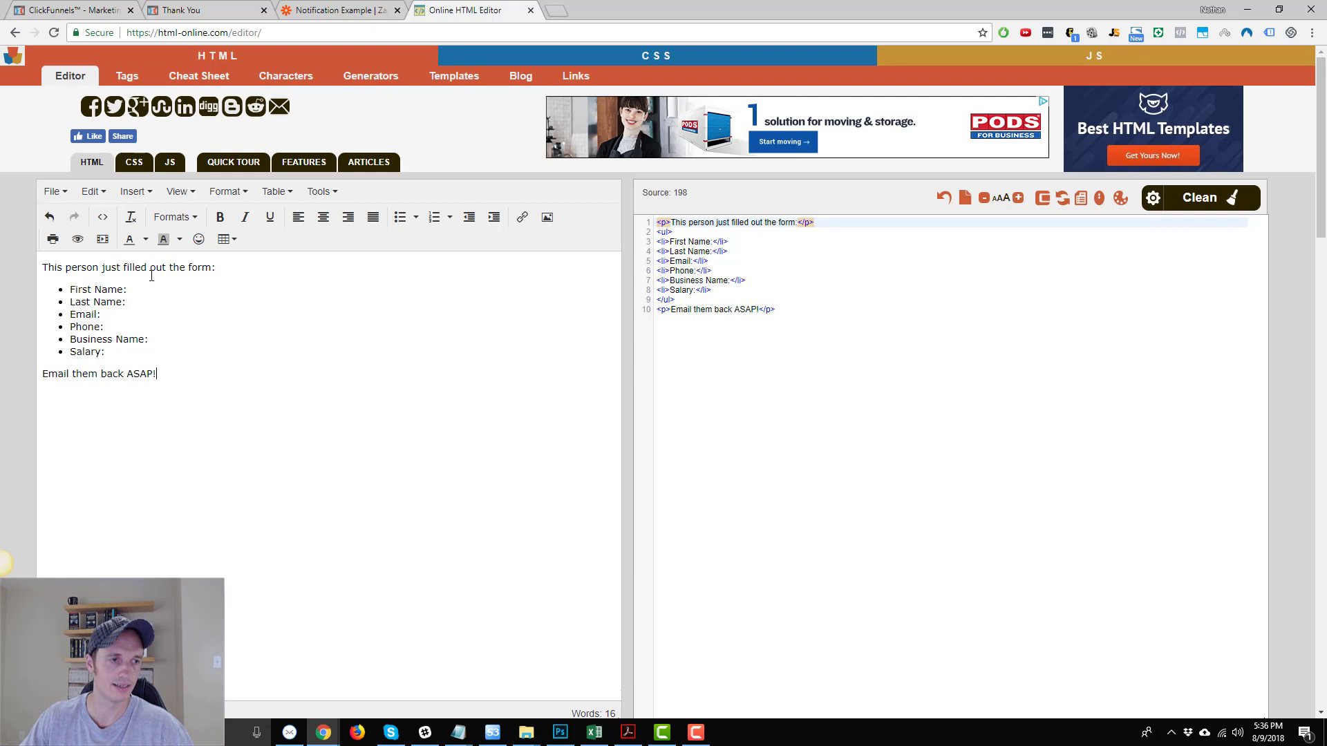
Add a trailing space after each bullet label, First Name through Salary.
{"action": "left_click", "coordinate": [184, 284]}
{"action": "left_click", "coordinate": [128, 290]}
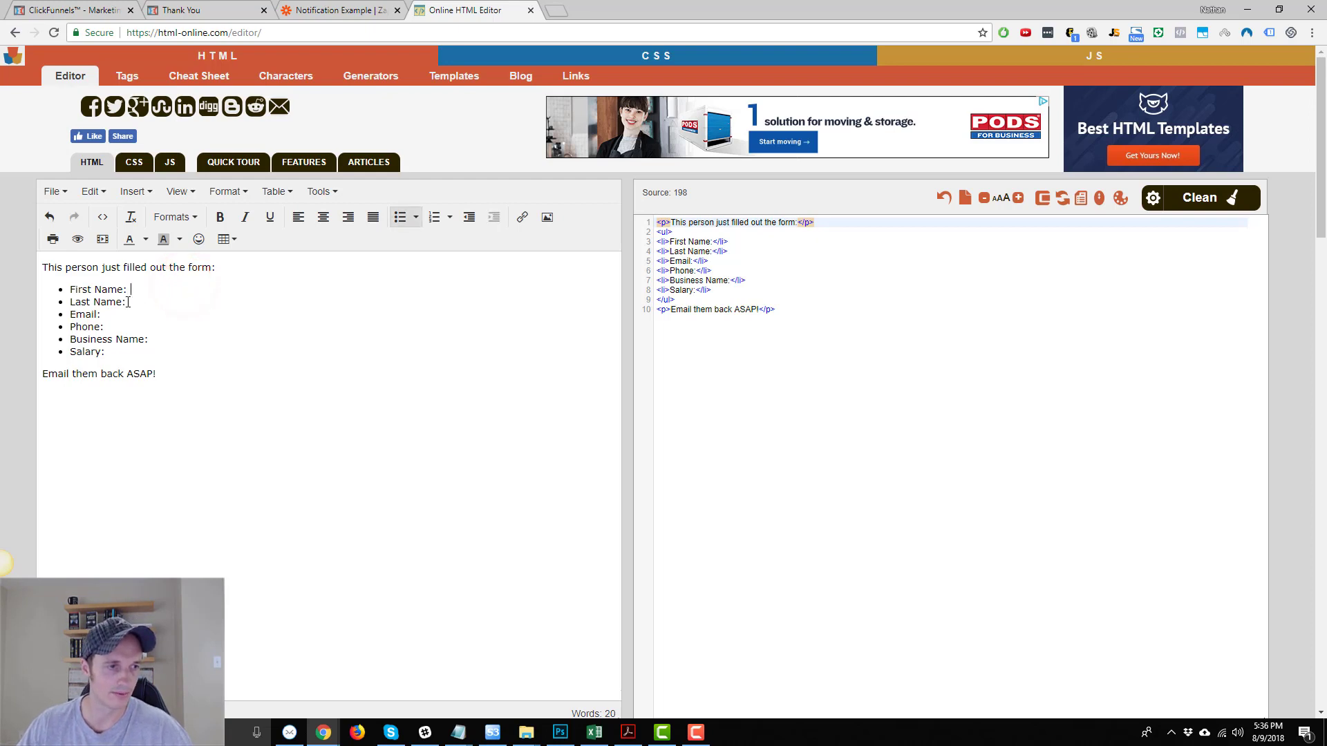
{"action": "left_click", "coordinate": [138, 302]}
{"action": "left_click", "coordinate": [128, 315]}
{"action": "left_click", "coordinate": [130, 330]}
{"action": "left_click", "coordinate": [157, 339]}
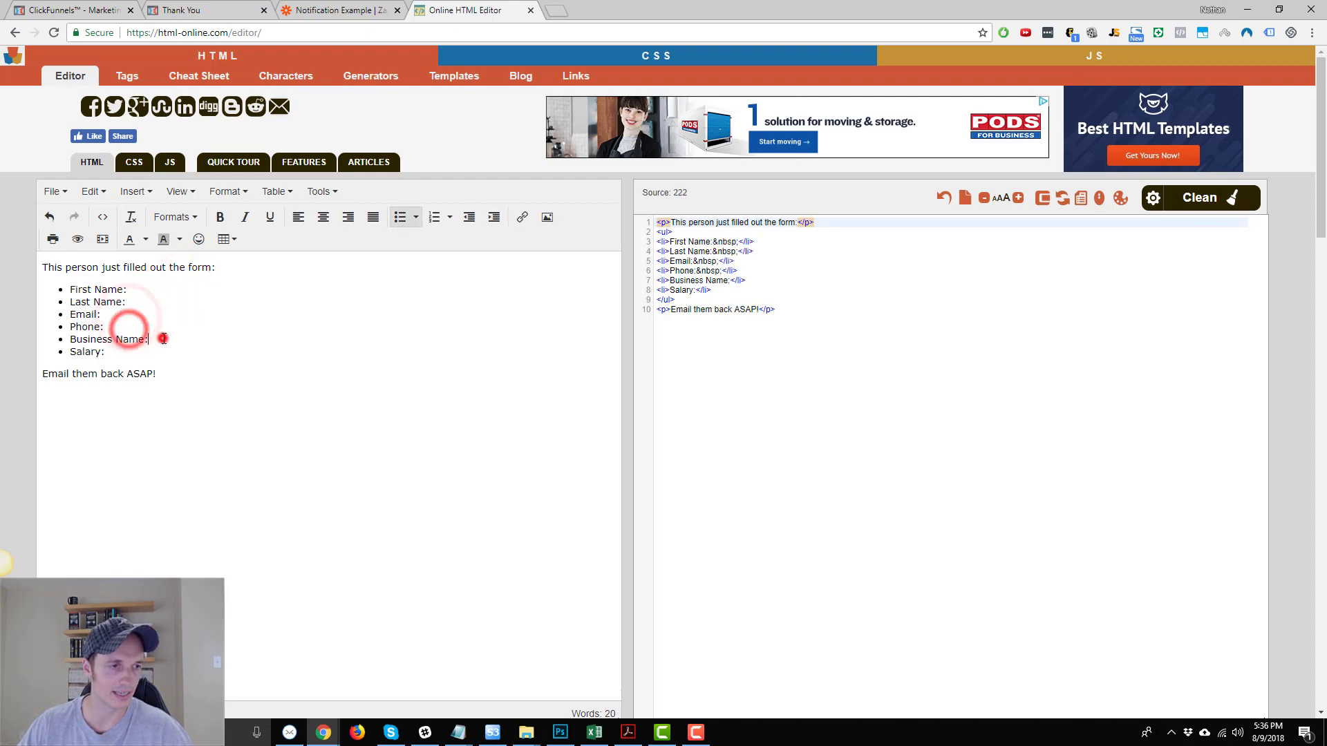
{"action": "left_click", "coordinate": [122, 353]}
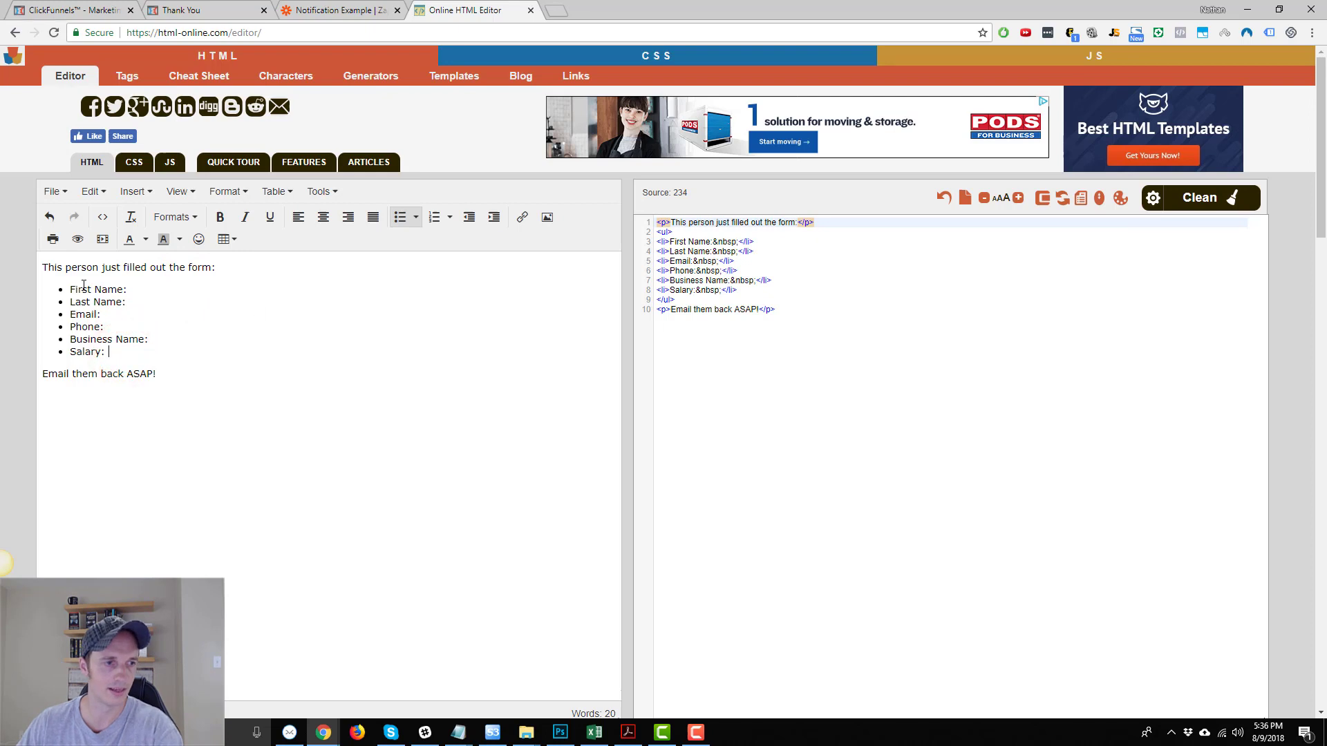
Make the First Name, Last Name, Phone, Business Name and Salary labels bold.
{"action": "left_click_drag", "start_coordinate": [69, 289], "coordinate": [104, 316]}
{"action": "key", "text": "ctrl+b"}
{"action": "key", "text": "ctrl+b"}
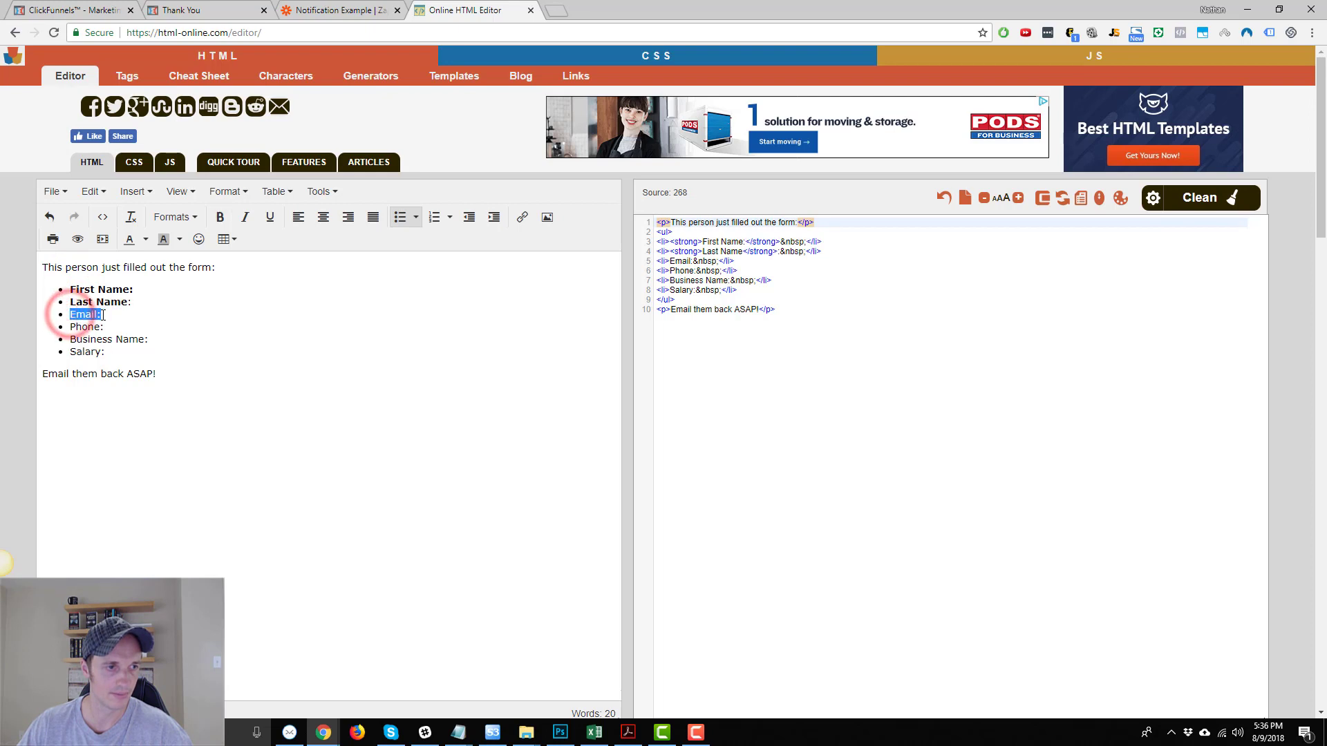
{"action": "key", "text": "ctrl+b"}
{"action": "double_click", "coordinate": [74, 327]}
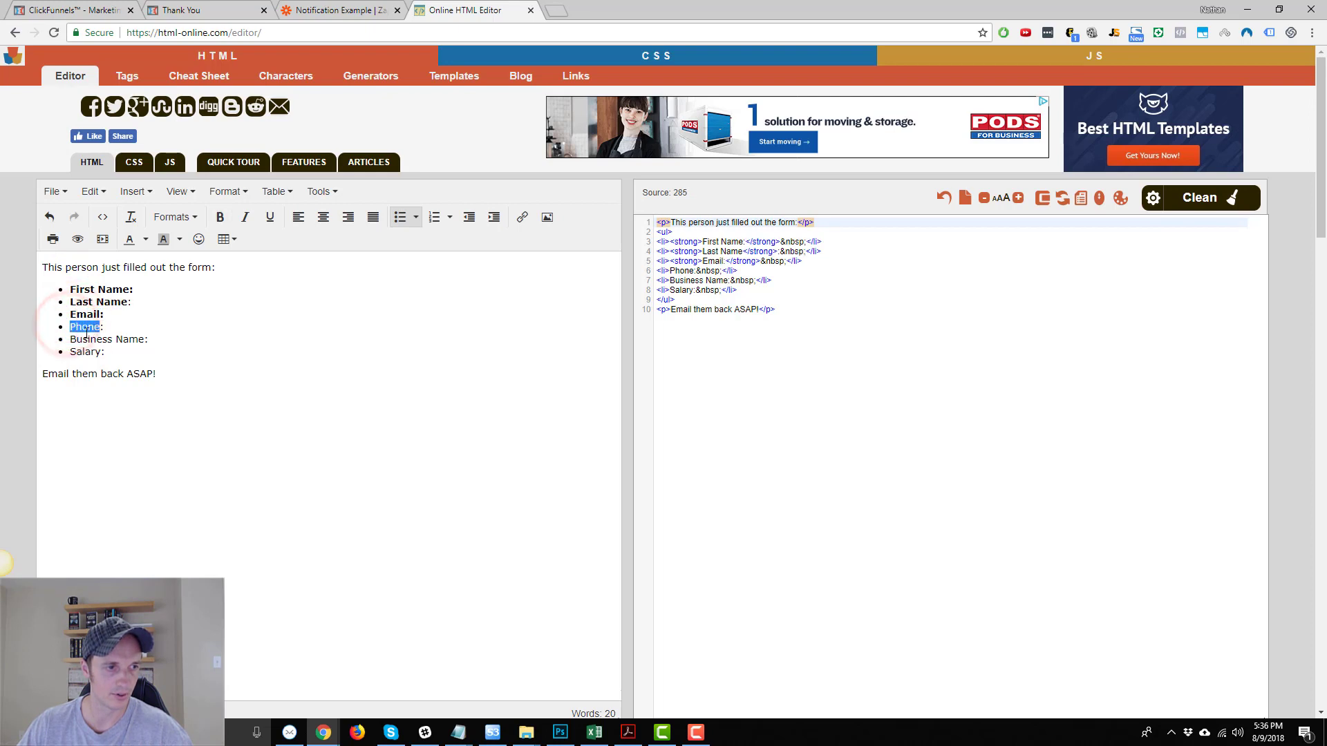
{"action": "key", "text": "ctrl+b"}
{"action": "left_click_drag", "start_coordinate": [69, 341], "coordinate": [60, 361]}
{"action": "key", "text": "ctrl+b"}
{"action": "key", "text": "ctrl+b"}
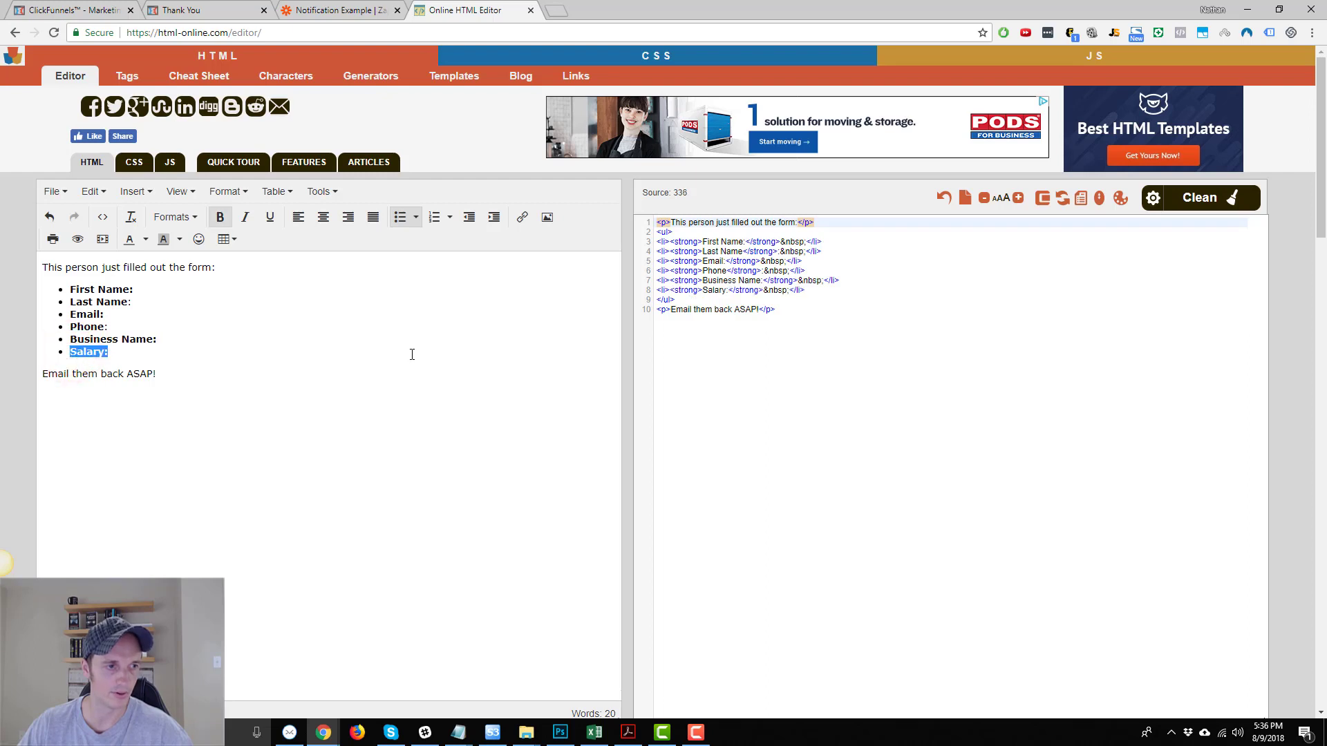
{"action": "left_click_drag", "start_coordinate": [395, 359], "coordinate": [263, 377]}
{"action": "left_click", "coordinate": [247, 326]}
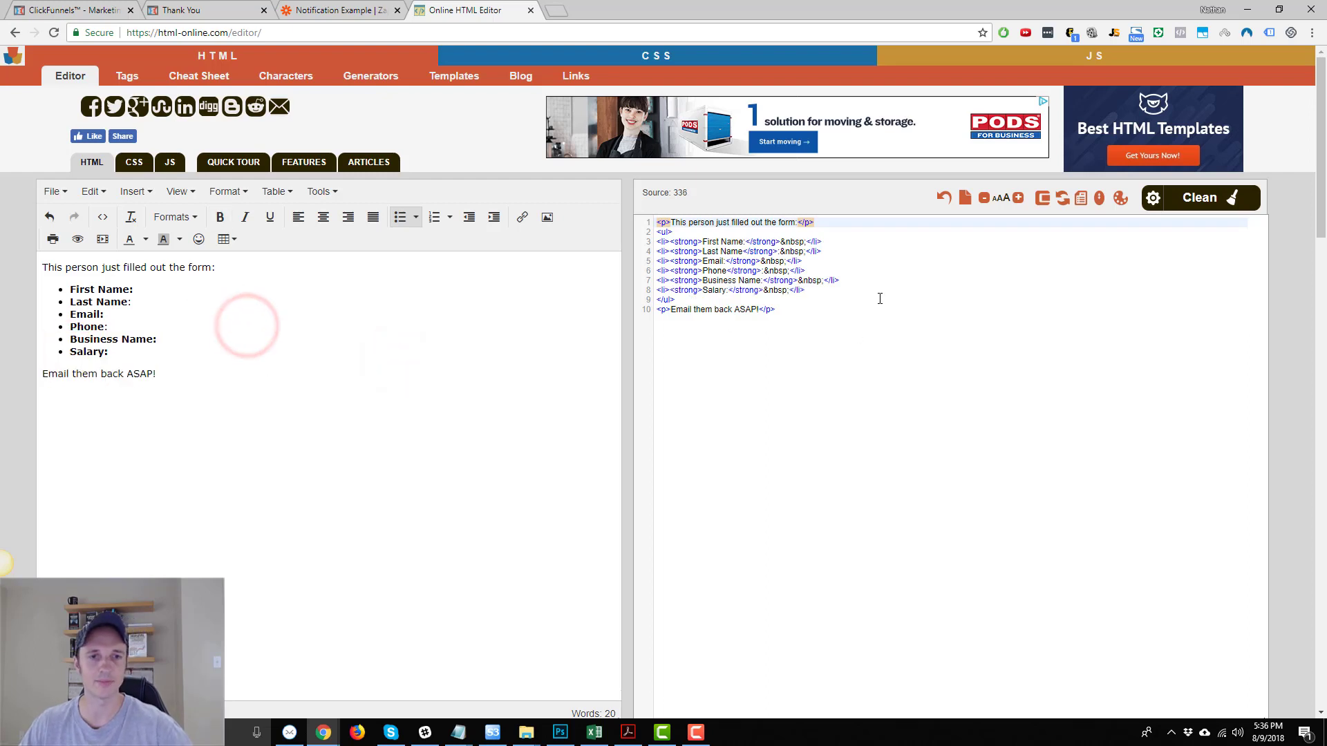
Select all of the HTML source for copying.
{"action": "left_click", "coordinate": [885, 336]}
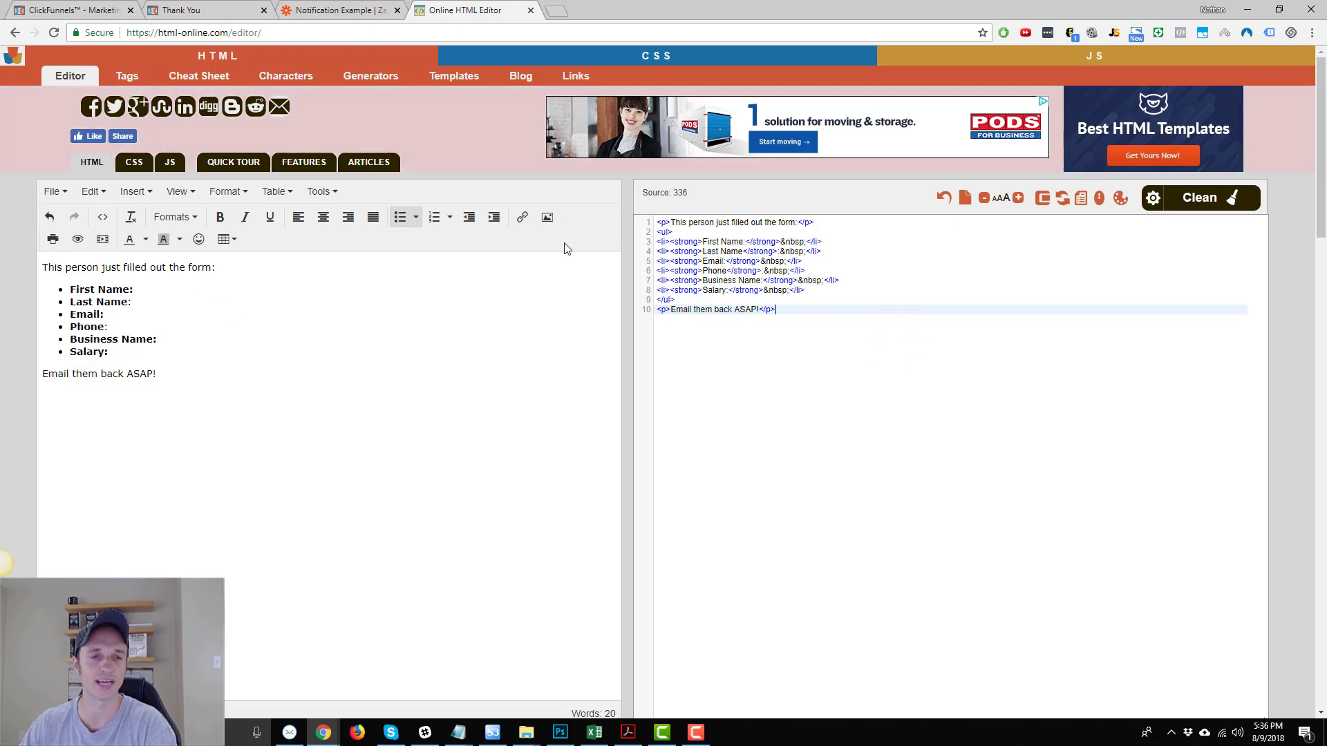
{"action": "left_click", "coordinate": [807, 311]}
{"action": "key", "text": "ctrl+a"}
{"action": "key", "text": "ctrl+c"}
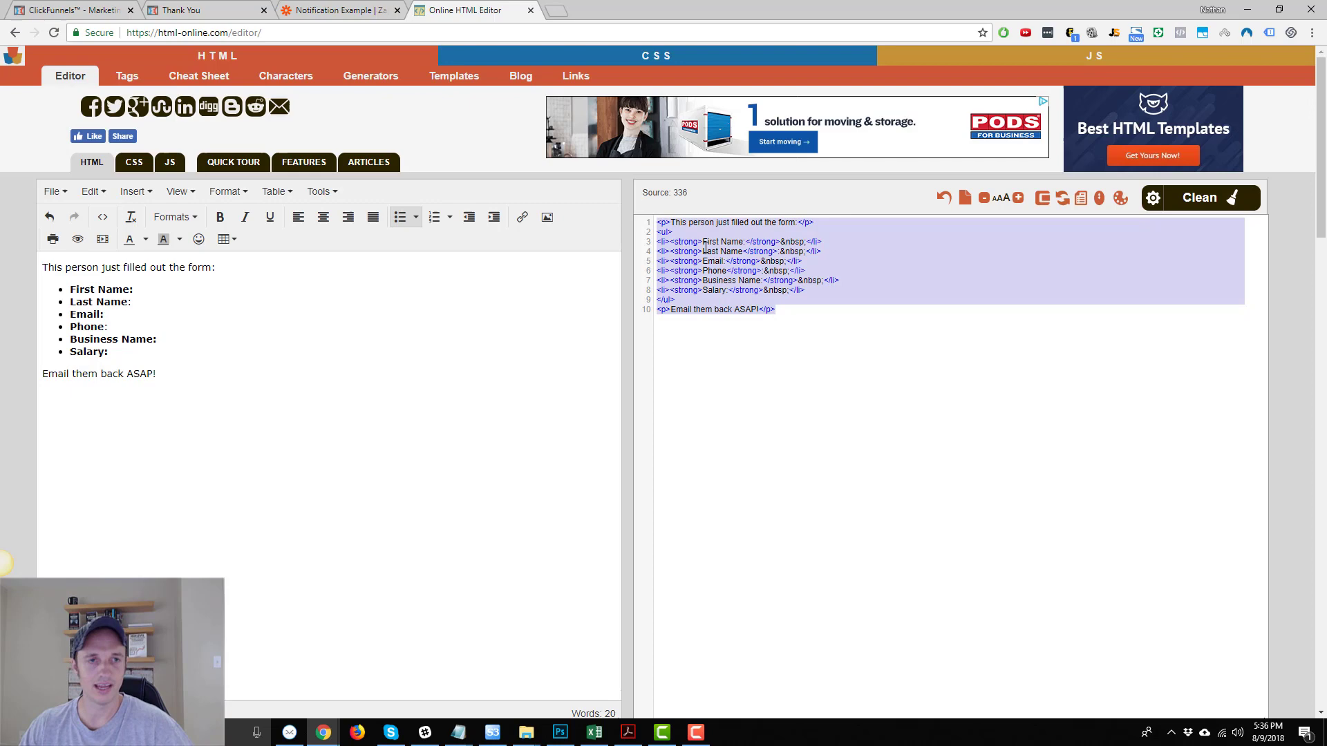
Paste the copied HTML into the Zapier email Body.
{"action": "left_click", "coordinate": [337, 10]}
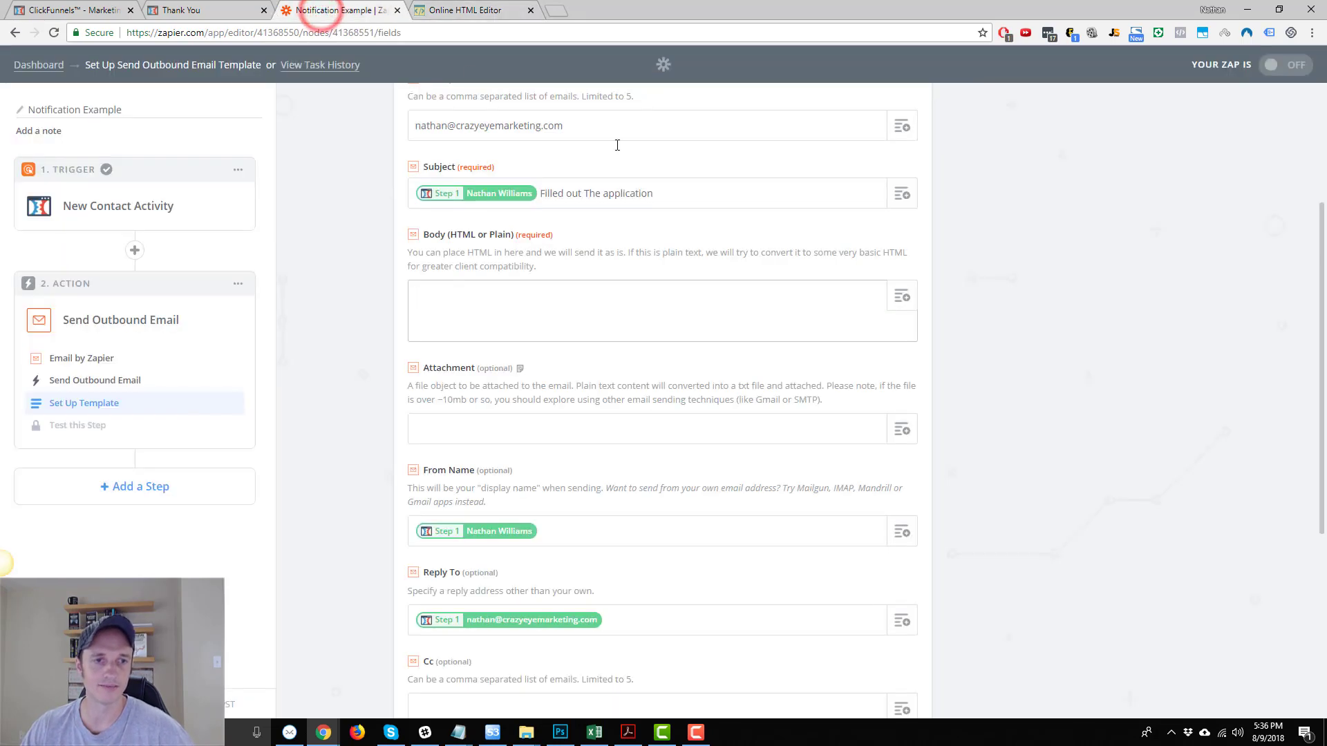
{"action": "left_click", "coordinate": [586, 285]}
{"action": "key", "text": "ctrl+v"}
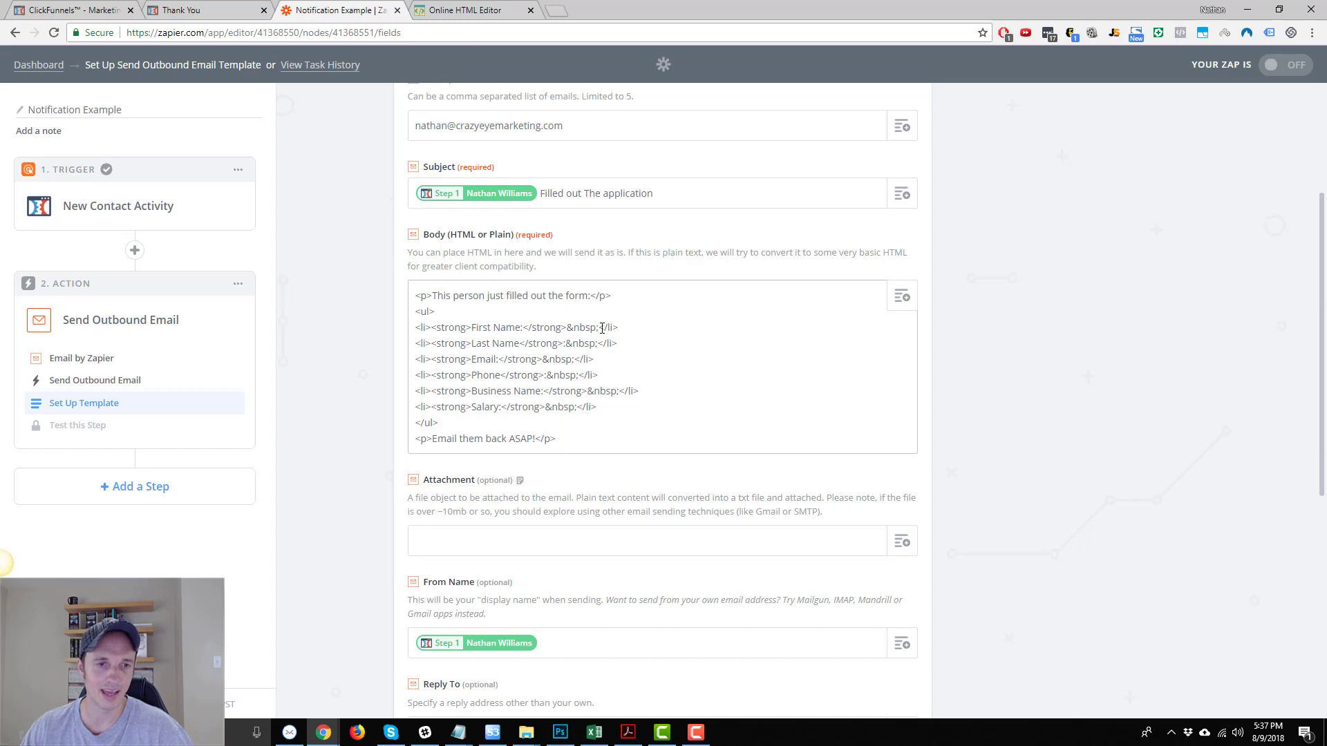
{"action": "left_click_drag", "start_coordinate": [602, 328], "coordinate": [567, 327]}
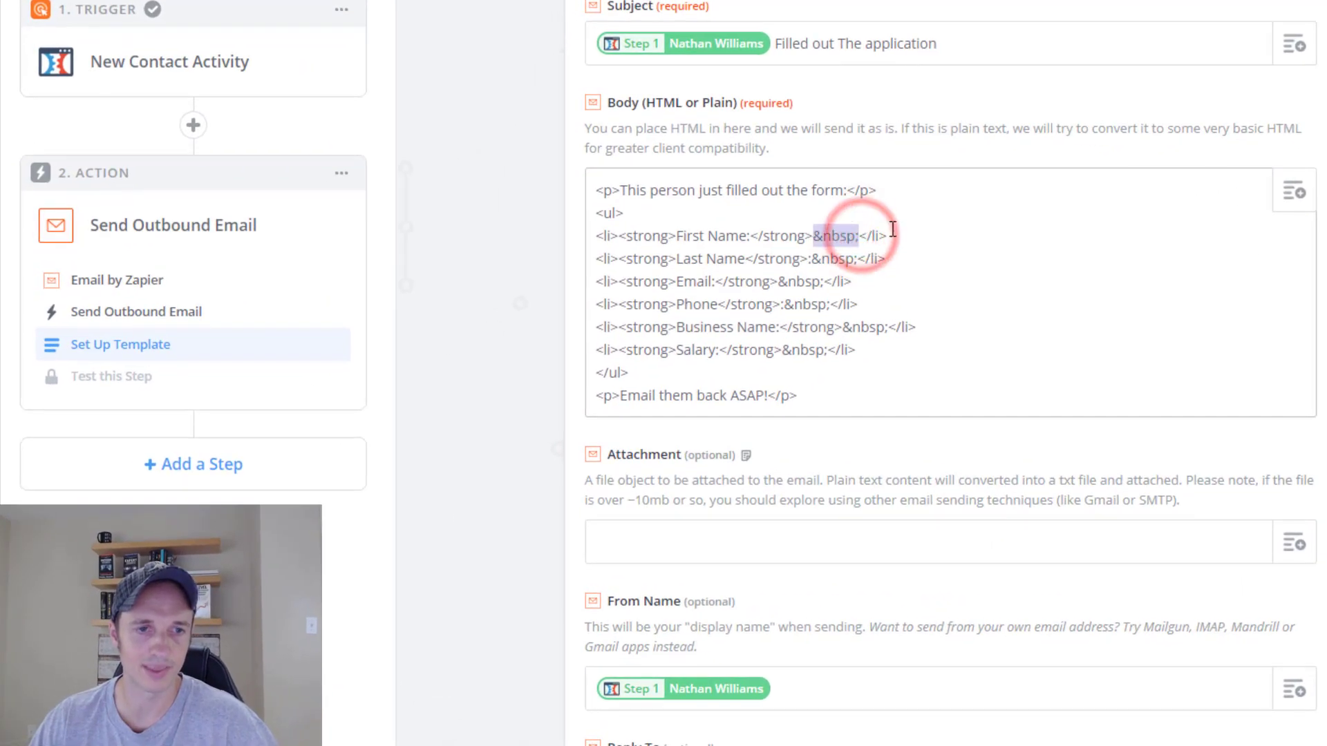
{"action": "left_click_drag", "start_coordinate": [813, 258], "coordinate": [855, 258]}
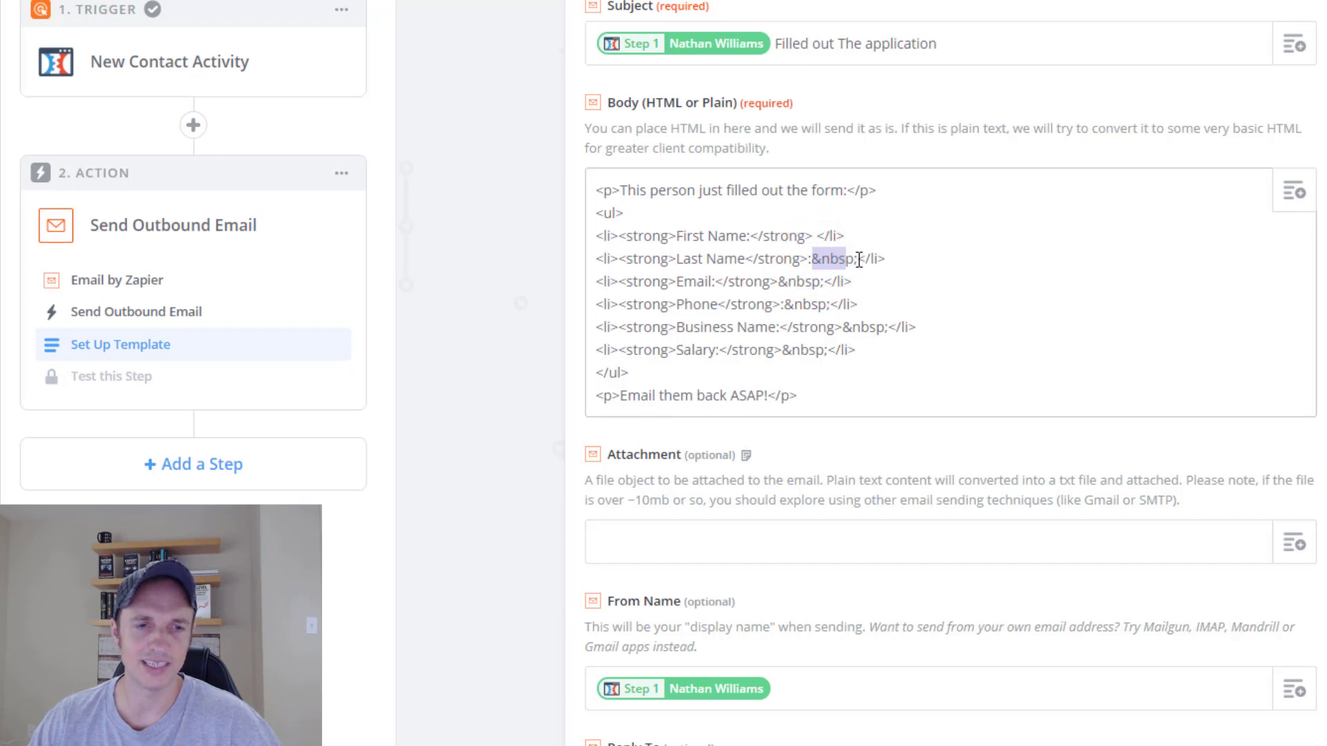
Insert the contact's First Name field on the First Name line.
{"action": "left_click", "coordinate": [819, 236]}
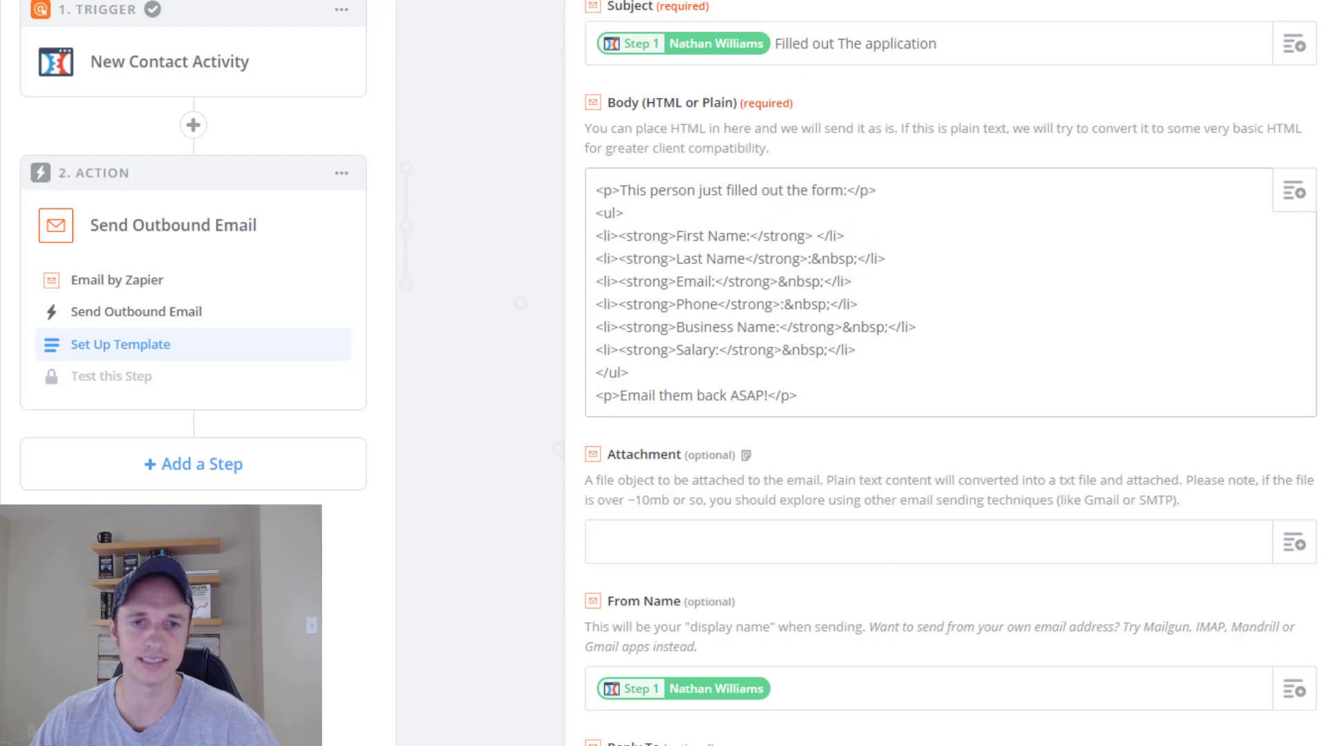
{"action": "left_click", "coordinate": [1293, 195]}
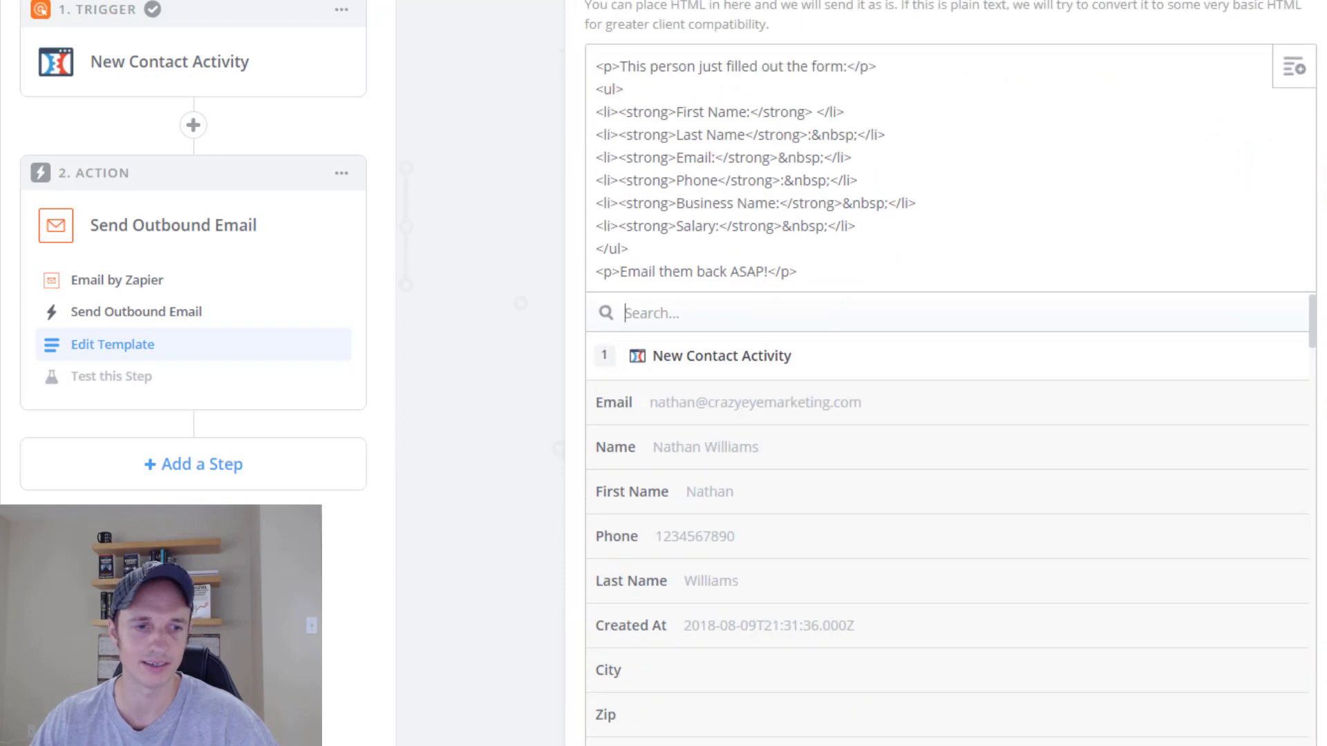
{"action": "scroll", "coordinate": [781, 385], "scroll_direction": "down", "scroll_amount": 4}
{"action": "scroll", "coordinate": [764, 308], "scroll_direction": "up", "scroll_amount": 2}
{"action": "left_click", "coordinate": [738, 315]}
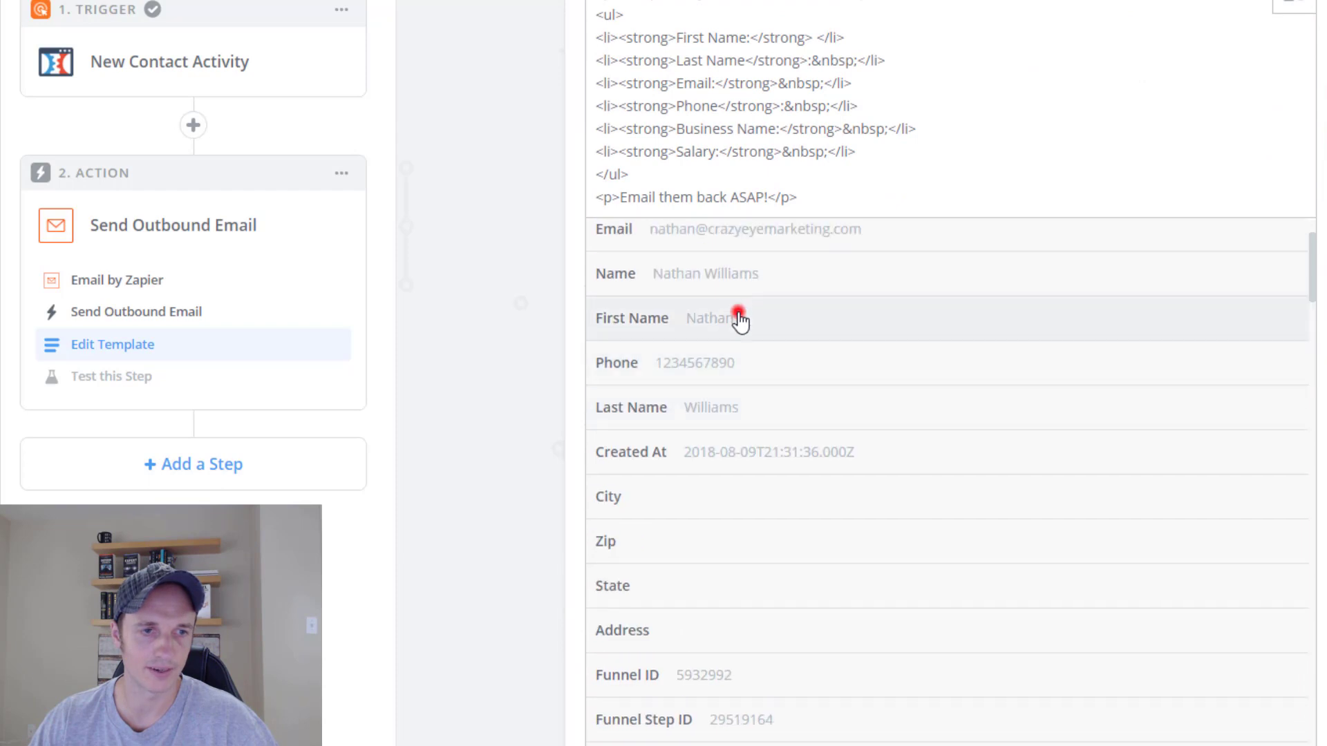
Restore the Last Name colon and insert the contact's Last Name field.
{"action": "scroll", "coordinate": [860, 159], "scroll_direction": "up", "scroll_amount": 2}
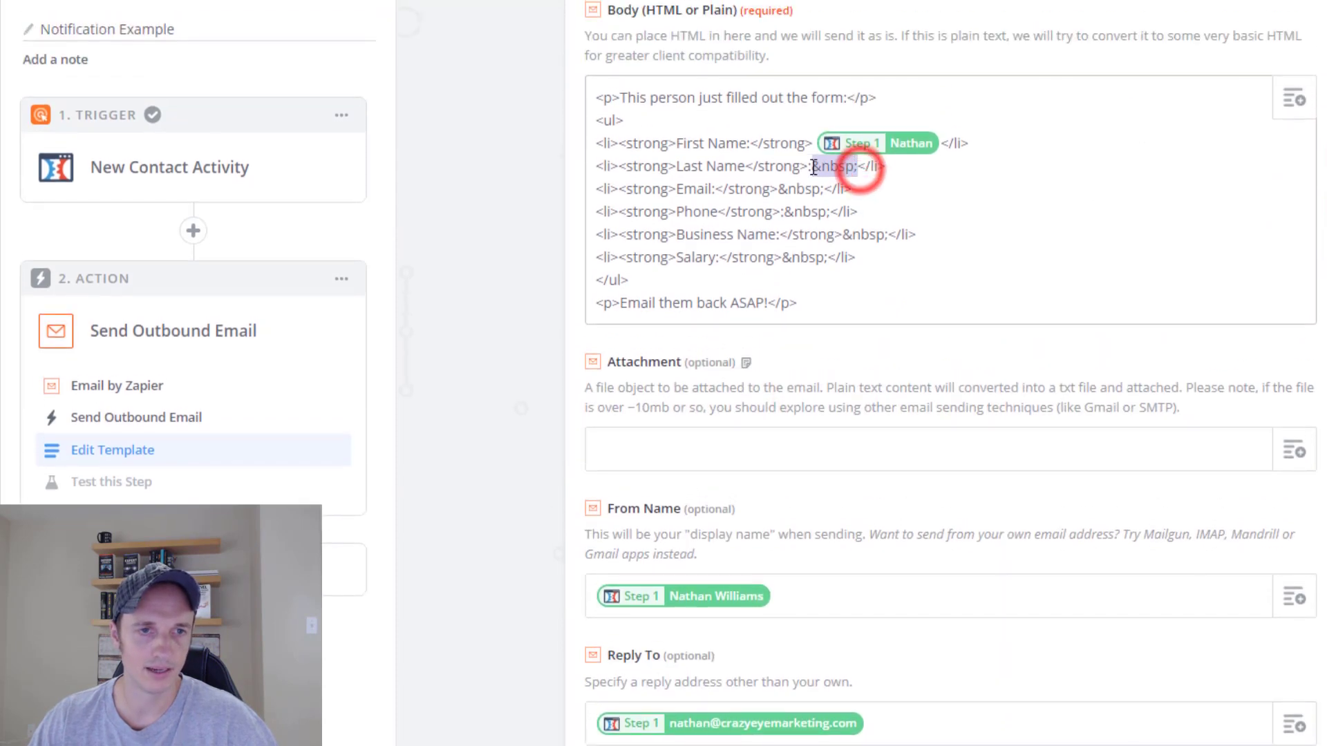
{"action": "left_click_drag", "start_coordinate": [815, 167], "coordinate": [808, 167]}
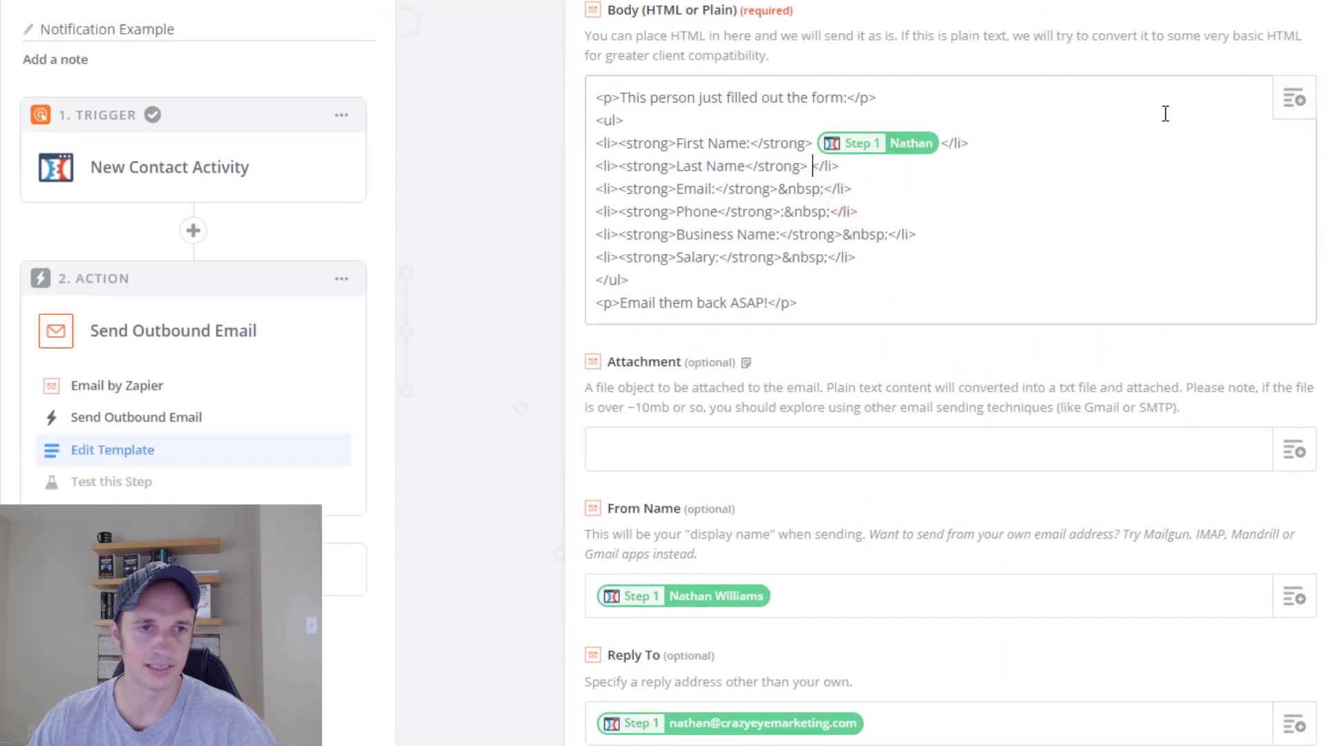
{"action": "key", "text": "BackSpace"}
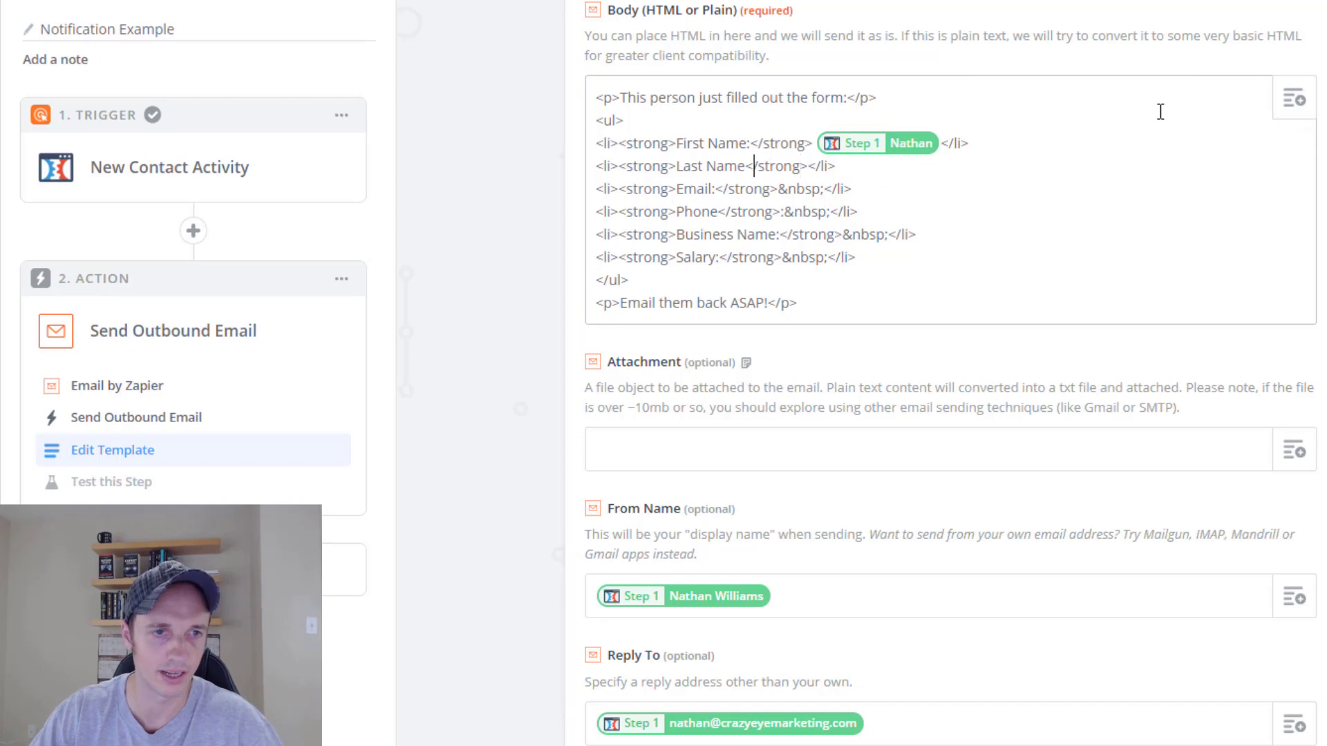
{"action": "key", "text": "Left"}
{"action": "type", "text": ":"}
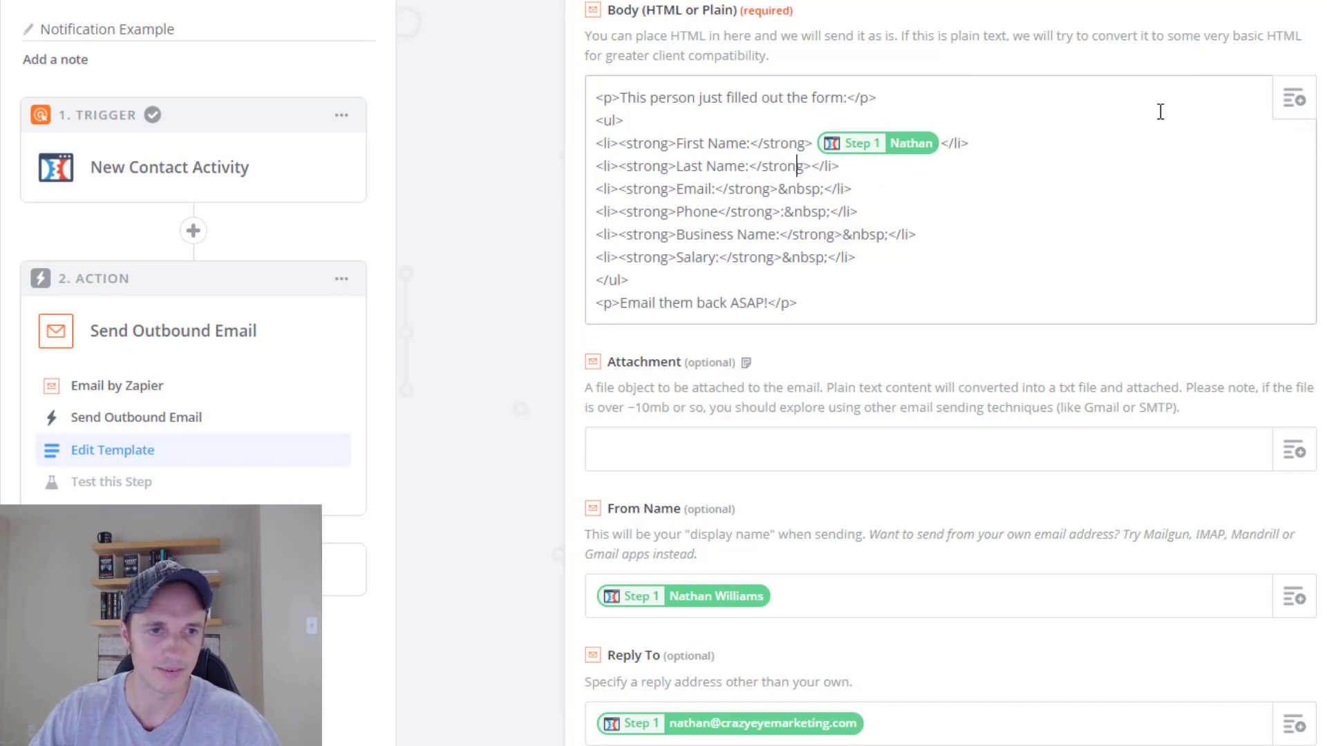
{"action": "left_click", "coordinate": [1293, 99]}
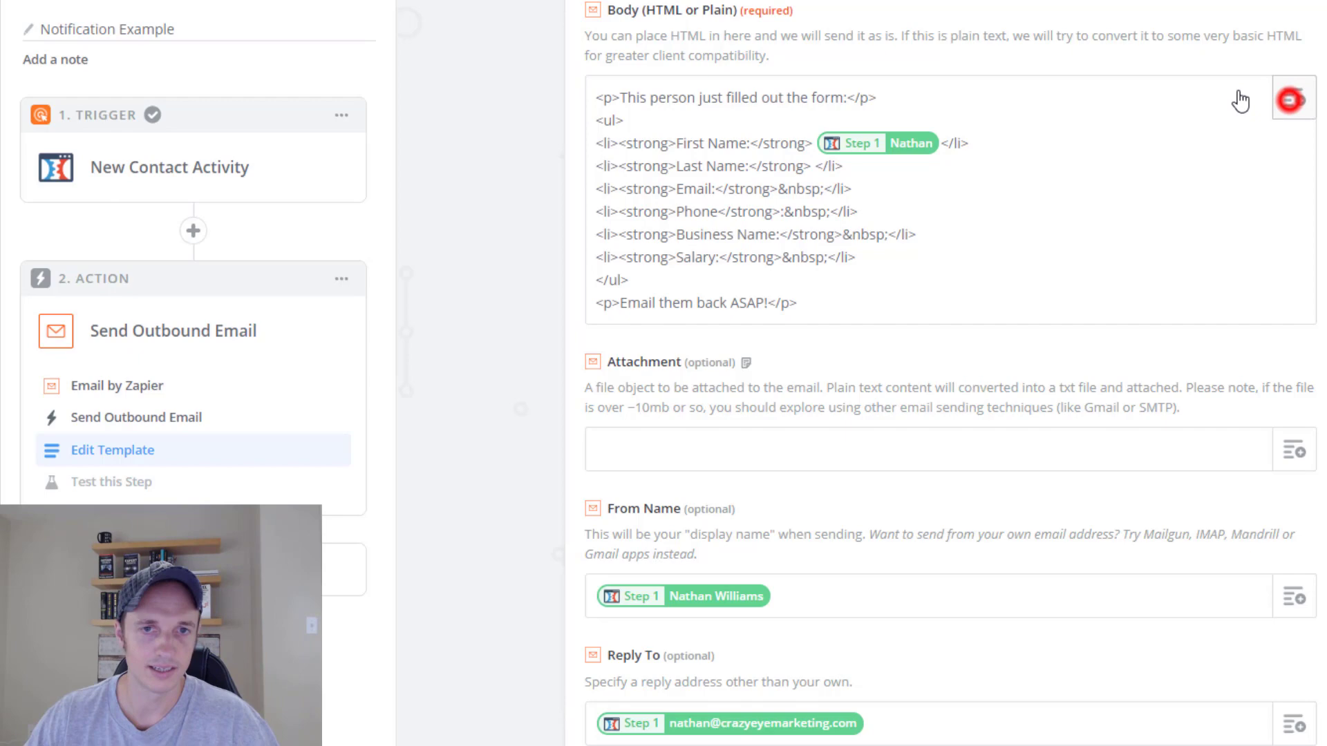
{"action": "left_click", "coordinate": [752, 615]}
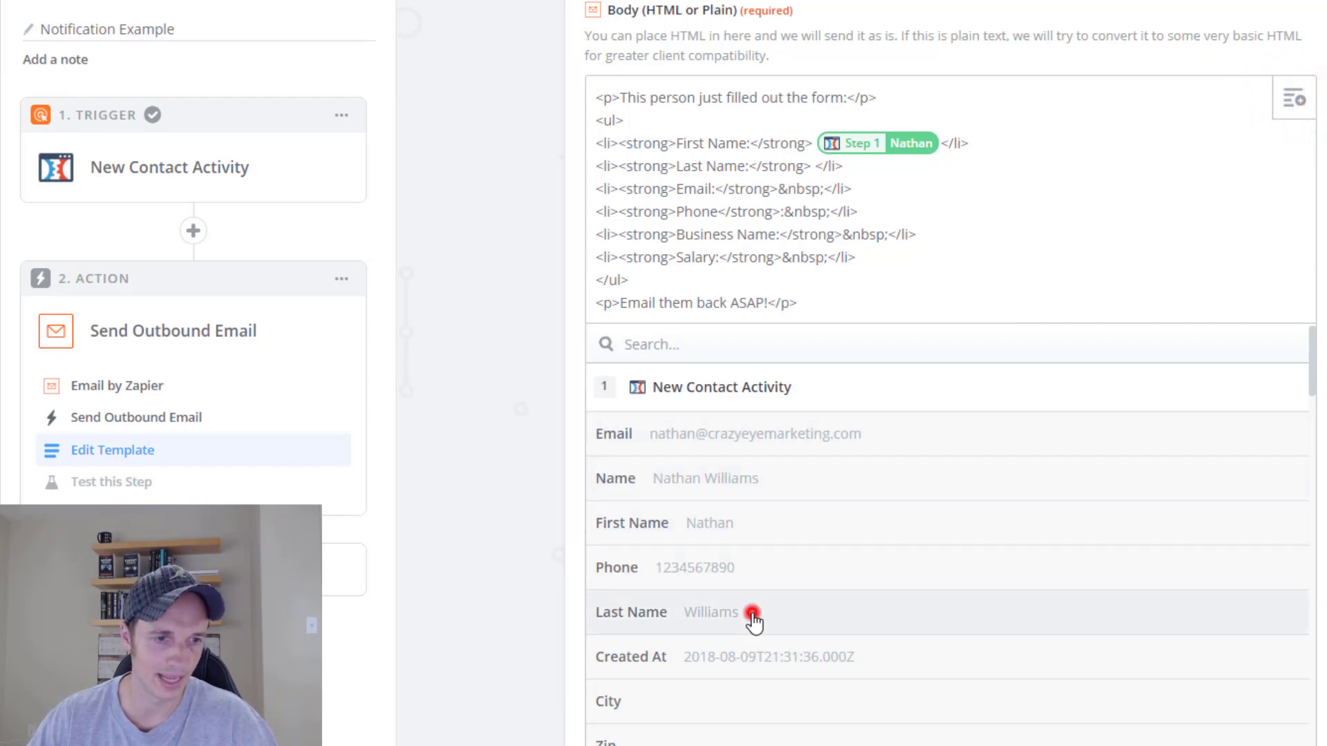
Insert the contact's Email field on the Email line and select the Phone placeholder.
{"action": "left_click_drag", "start_coordinate": [824, 191], "coordinate": [781, 193]}
{"action": "left_click", "coordinate": [1292, 99]}
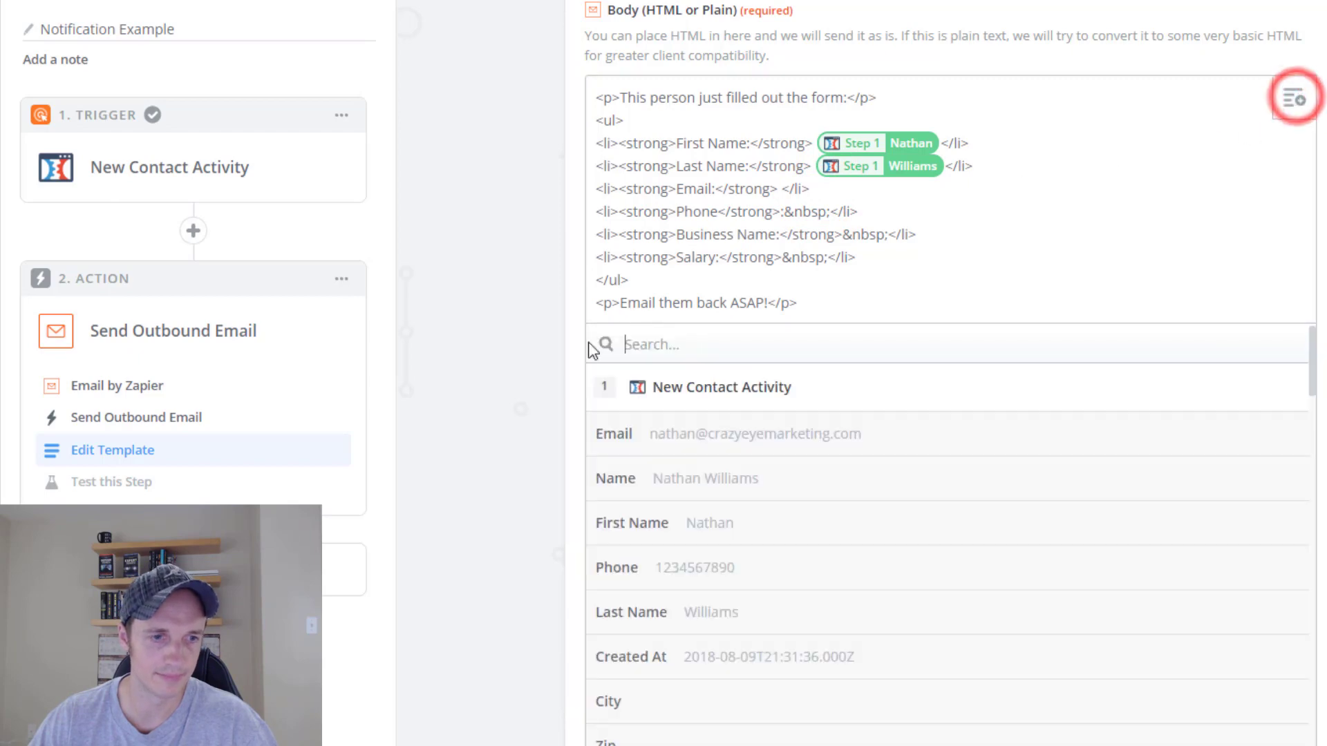
{"action": "left_click", "coordinate": [796, 433]}
{"action": "left_click_drag", "start_coordinate": [830, 212], "coordinate": [780, 212]}
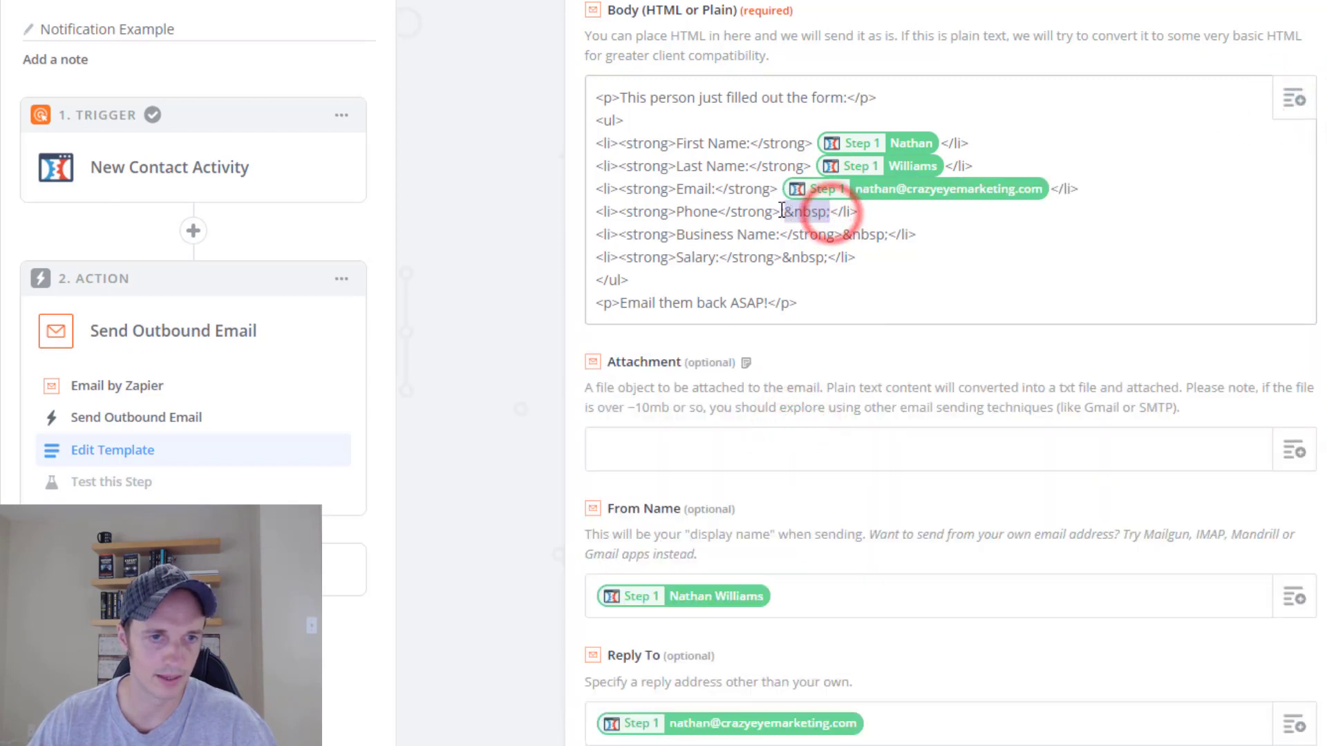
{"action": "left_click", "coordinate": [1293, 98]}
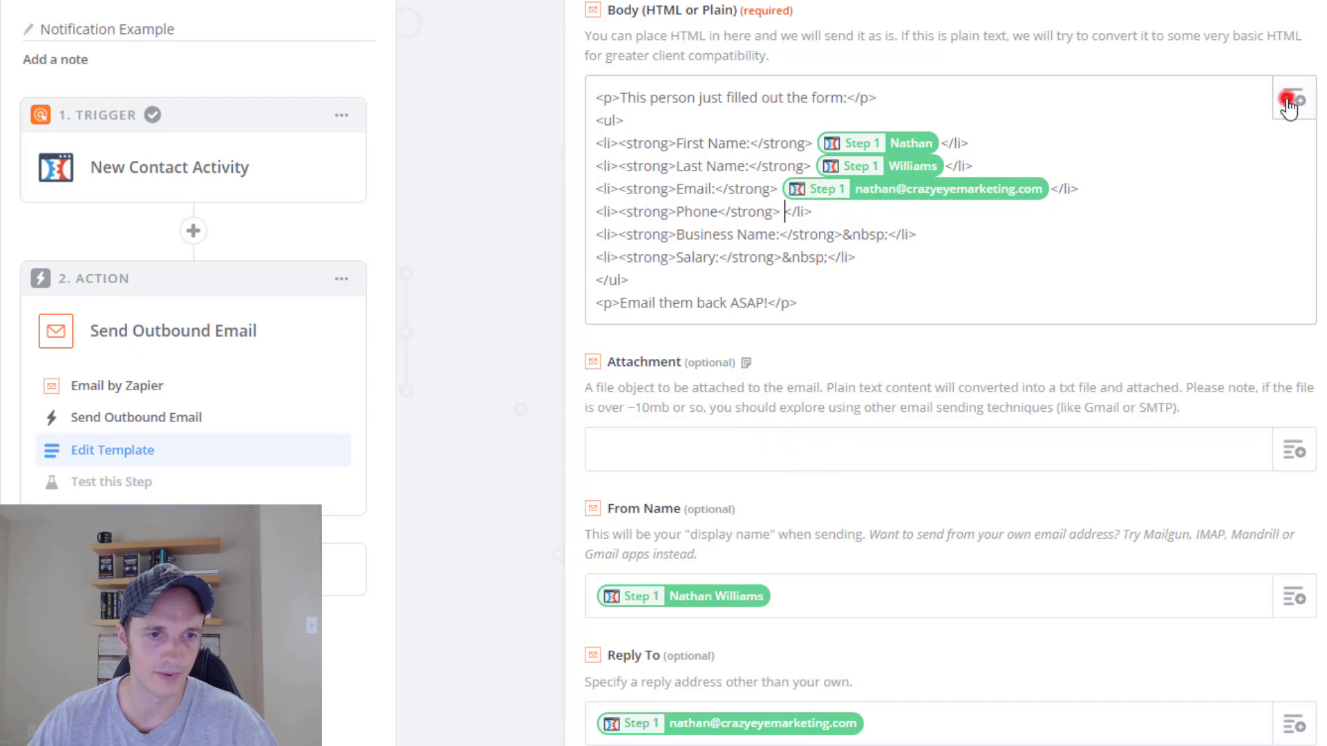
Insert the Phone field and, via a 'bus' search, the Business Name field.
{"action": "left_click", "coordinate": [783, 571]}
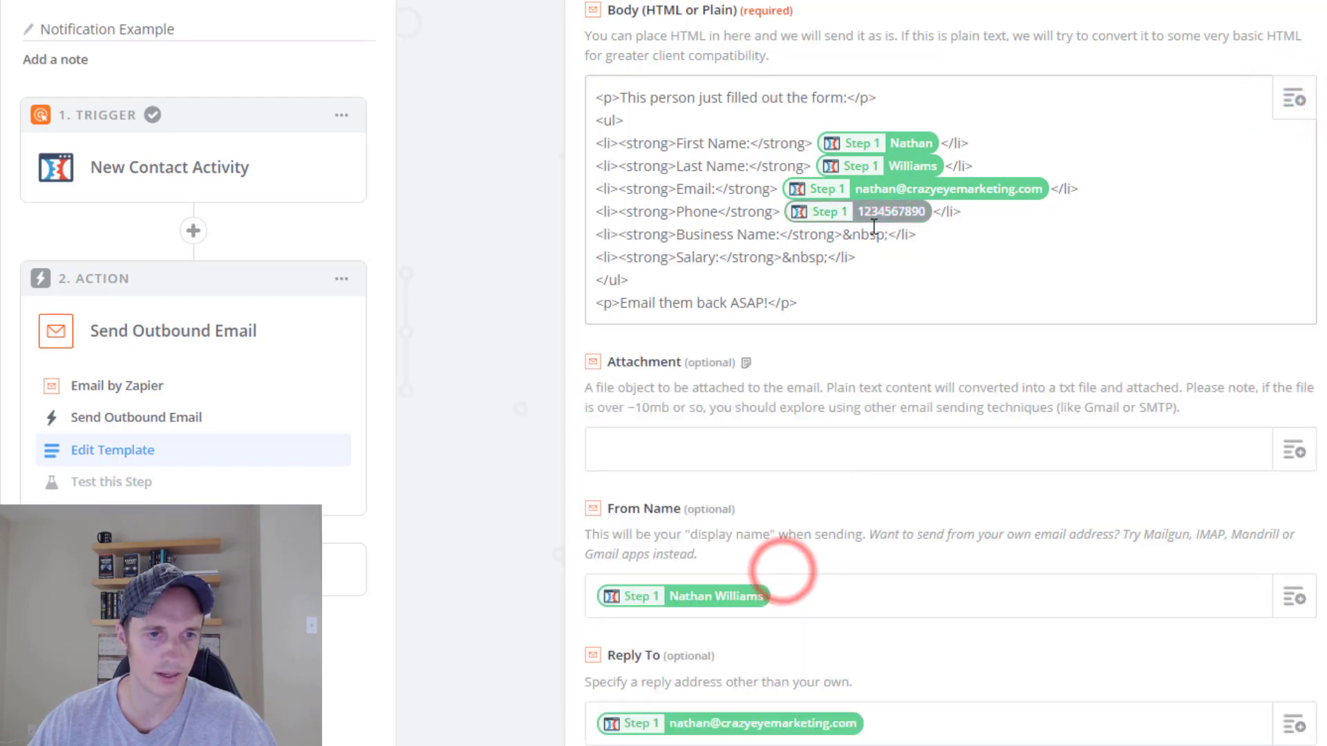
{"action": "left_click_drag", "start_coordinate": [890, 235], "coordinate": [844, 234]}
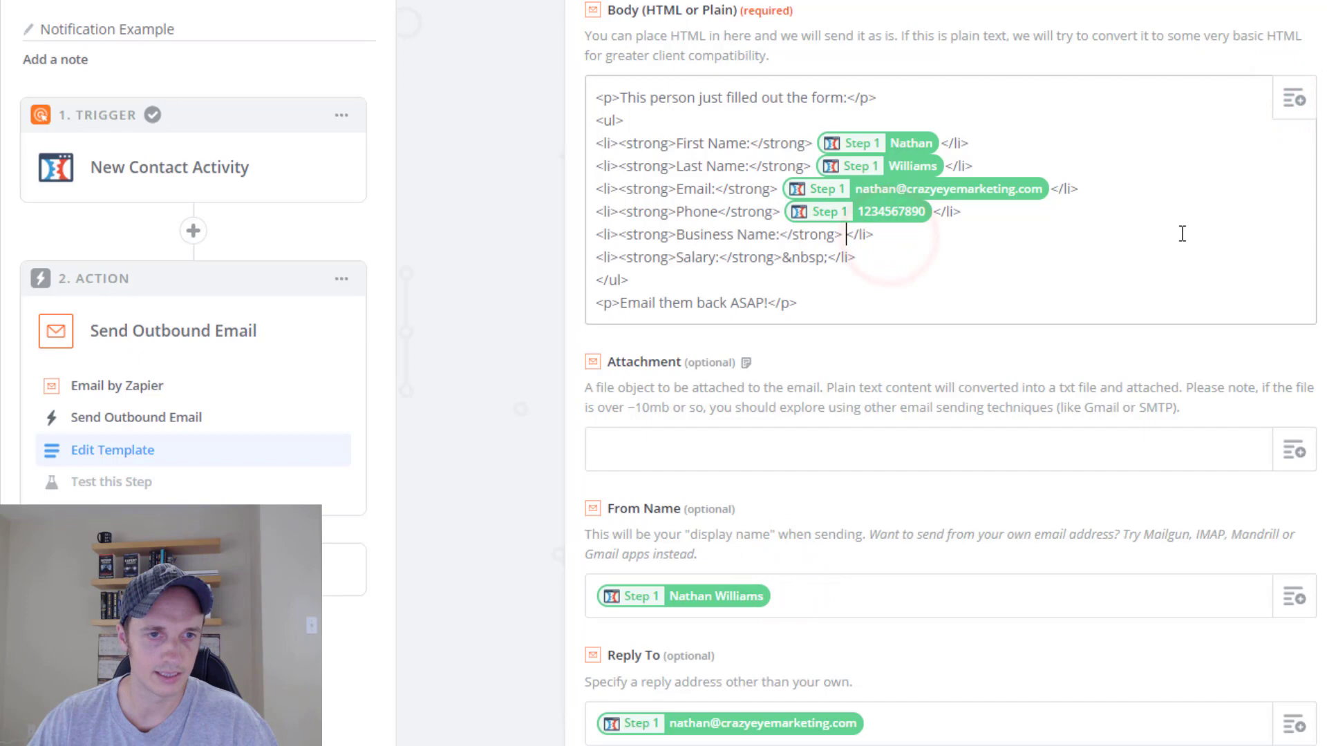
{"action": "left_click", "coordinate": [1293, 101]}
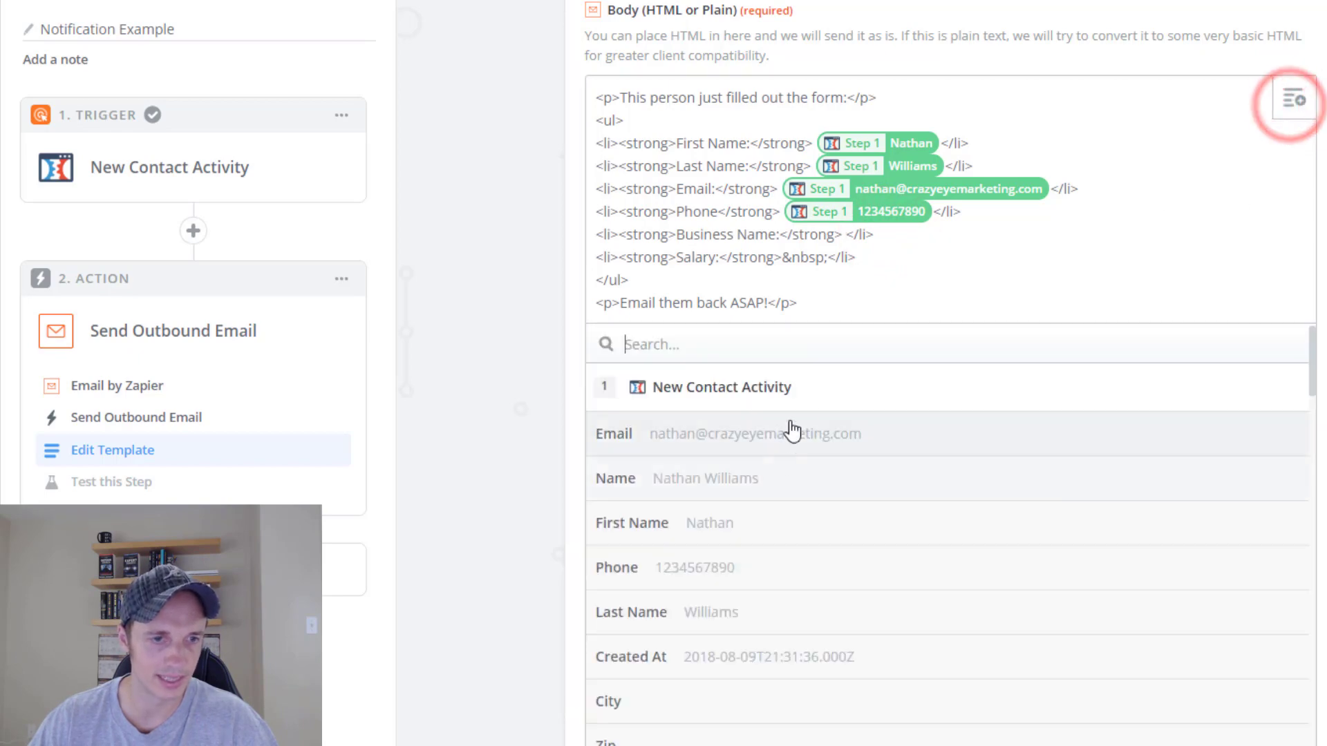
{"action": "left_click", "coordinate": [807, 352]}
{"action": "type", "text": "bus"}
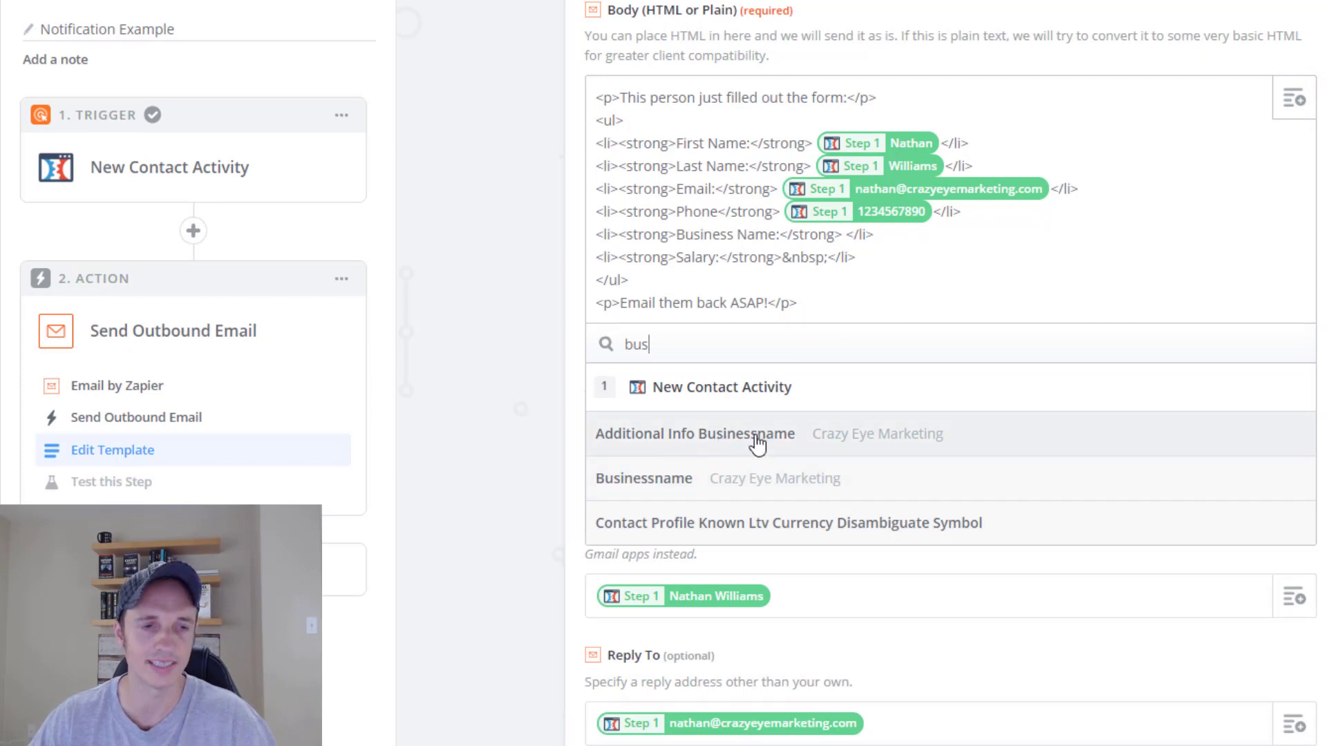
{"action": "left_click", "coordinate": [693, 492]}
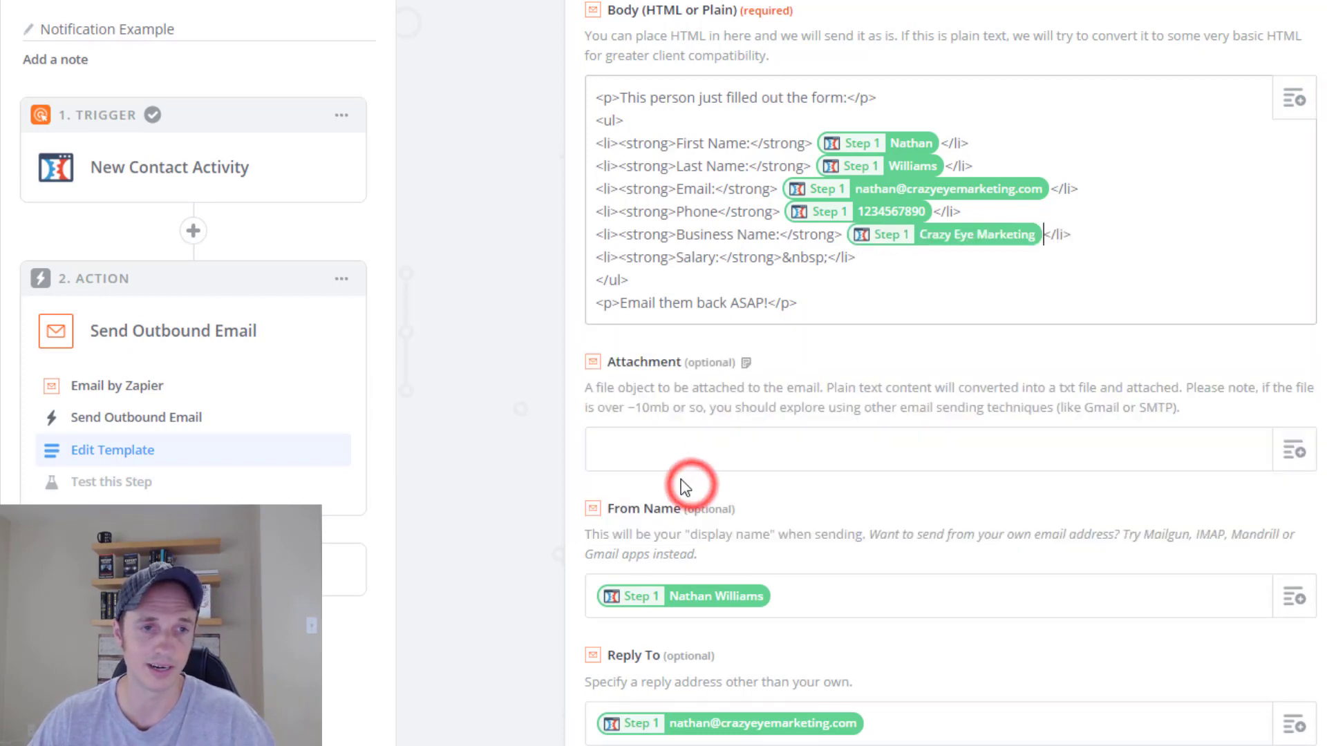
Replace the Salary line placeholder with the Salary field found by searching 'sal'.
{"action": "left_click_drag", "start_coordinate": [830, 258], "coordinate": [783, 257]}
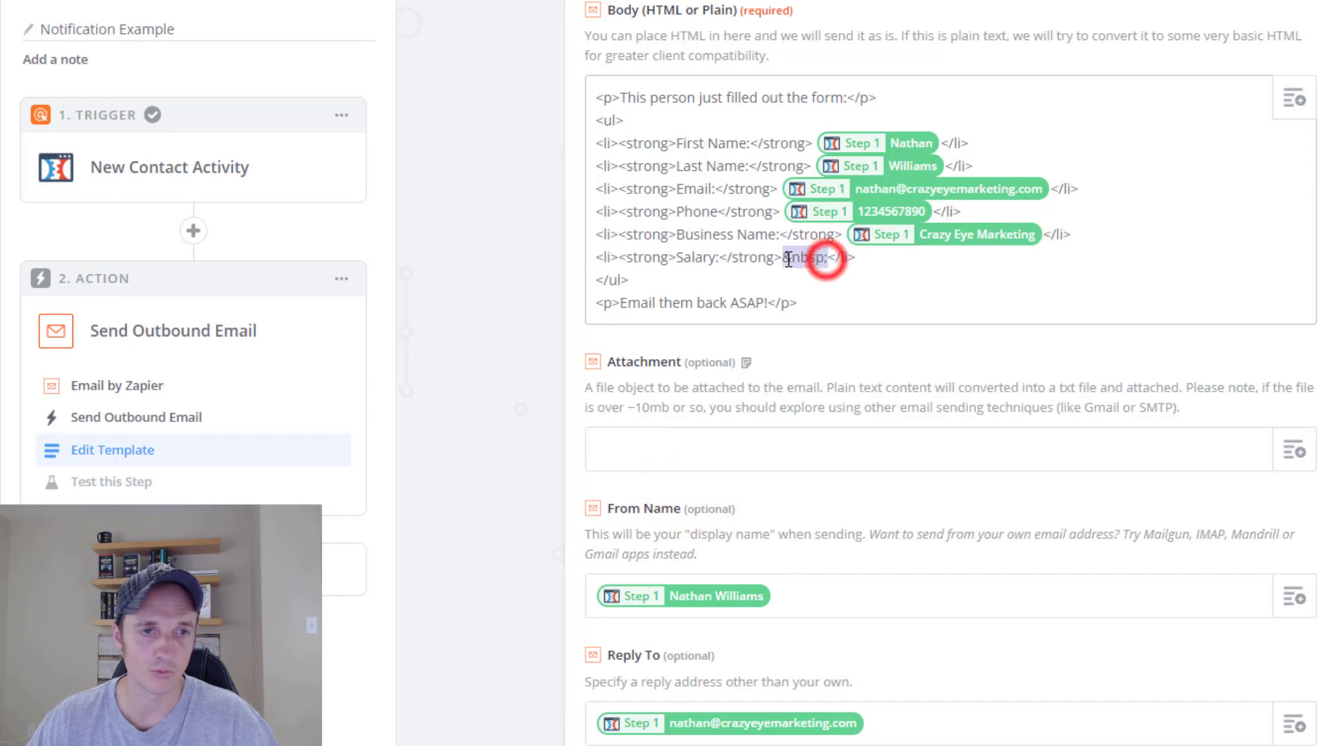
{"action": "key", "text": "BackSpace"}
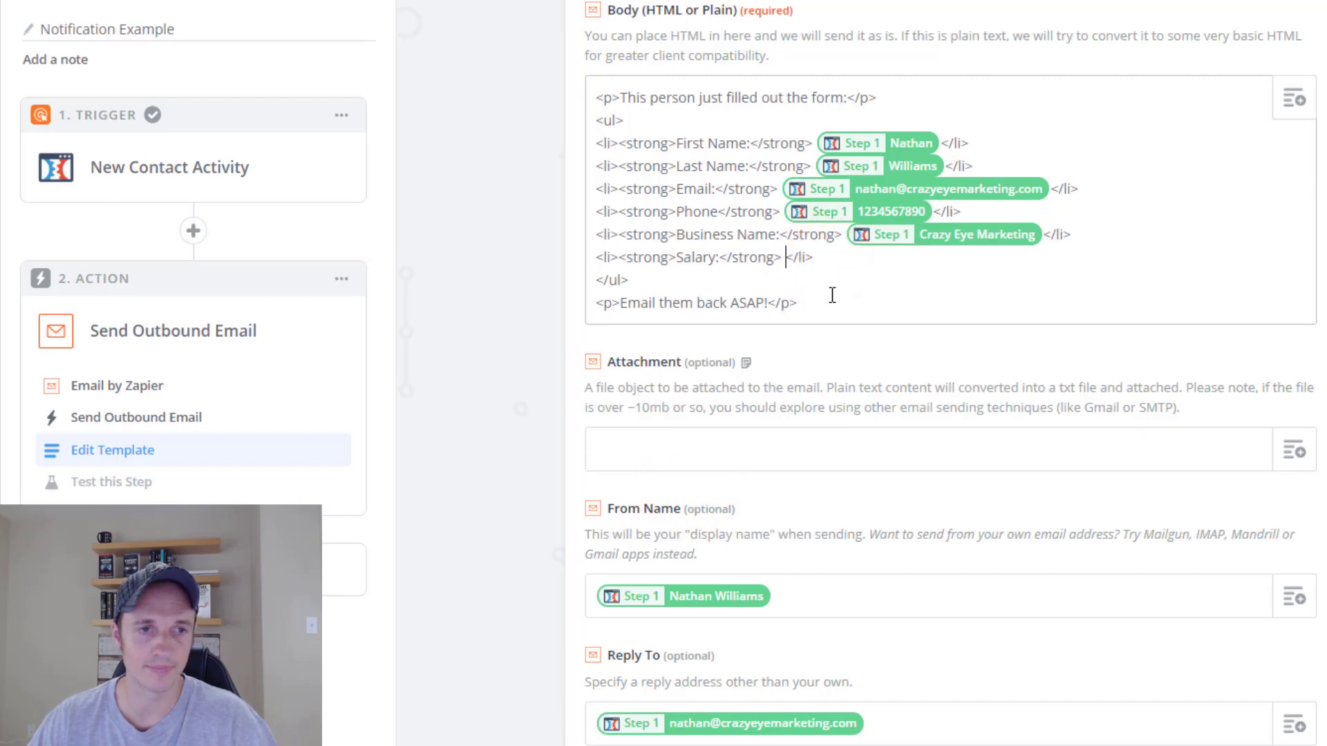
{"action": "left_click", "coordinate": [1294, 99]}
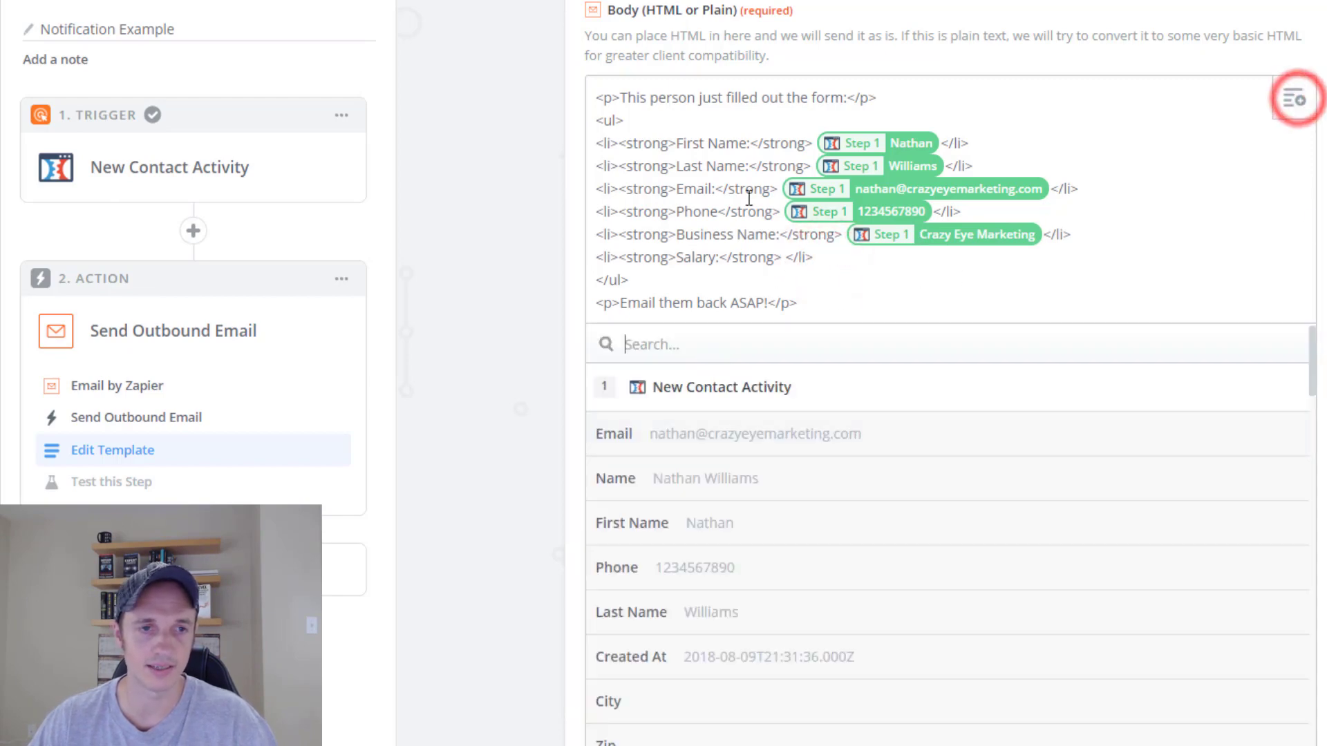
{"action": "left_click", "coordinate": [870, 346]}
{"action": "type", "text": "s"}
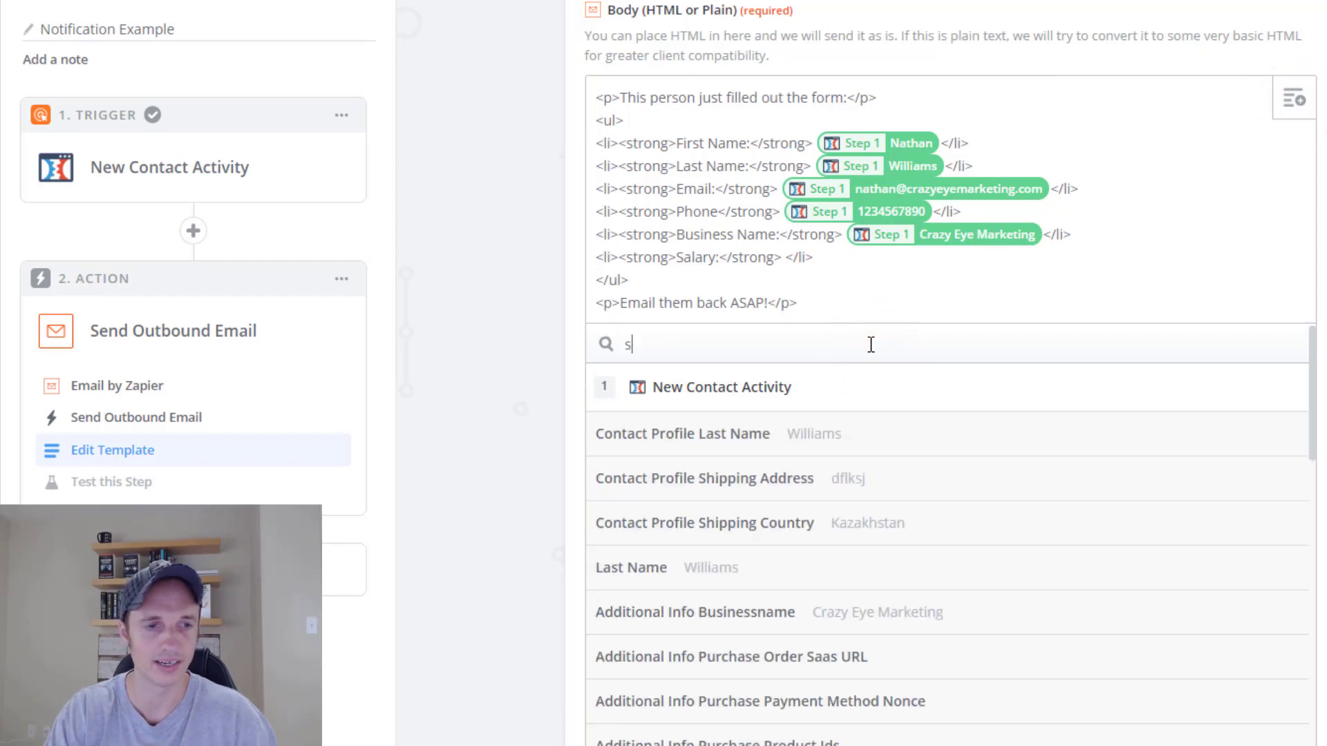
{"action": "type", "text": "al"}
{"action": "left_click", "coordinate": [711, 482]}
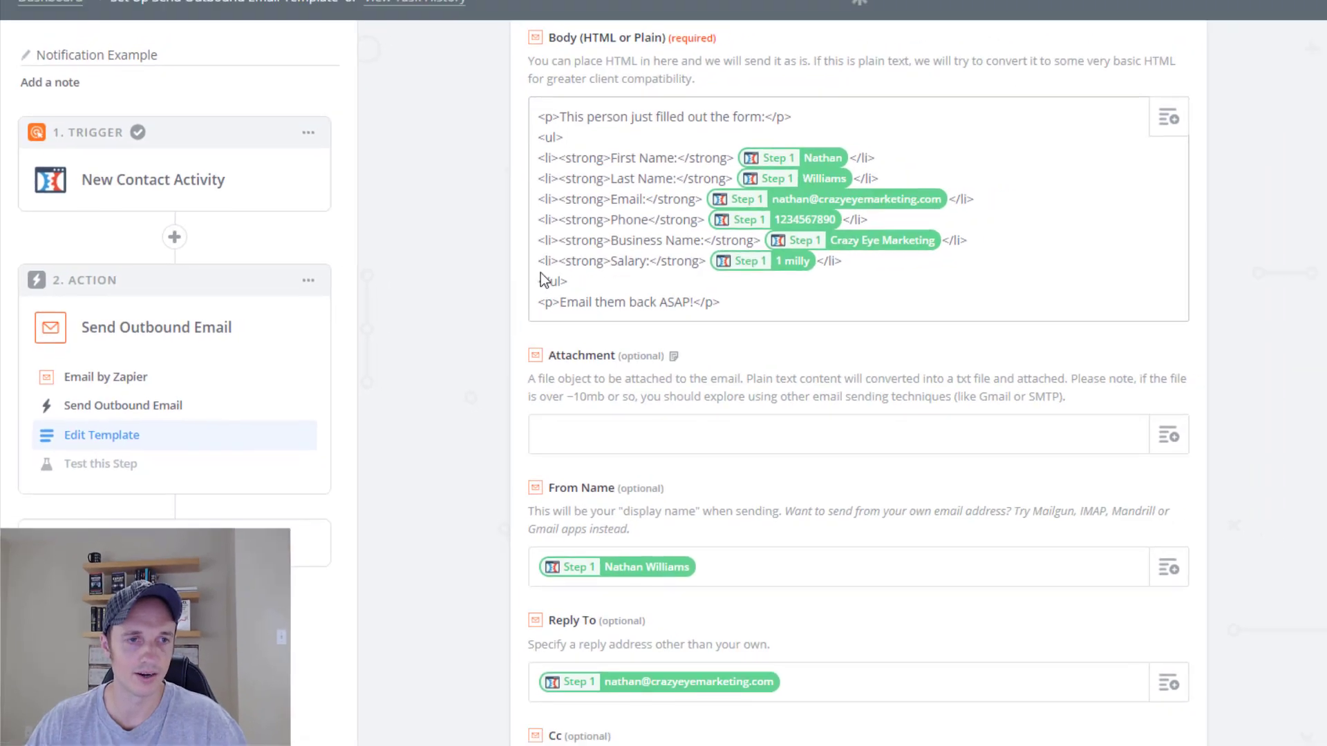
{"action": "scroll", "coordinate": [979, 351], "scroll_direction": "down", "scroll_amount": 4}
Continue past the email template and send a test to Email by Zapier.
{"action": "left_click", "coordinate": [1150, 732]}
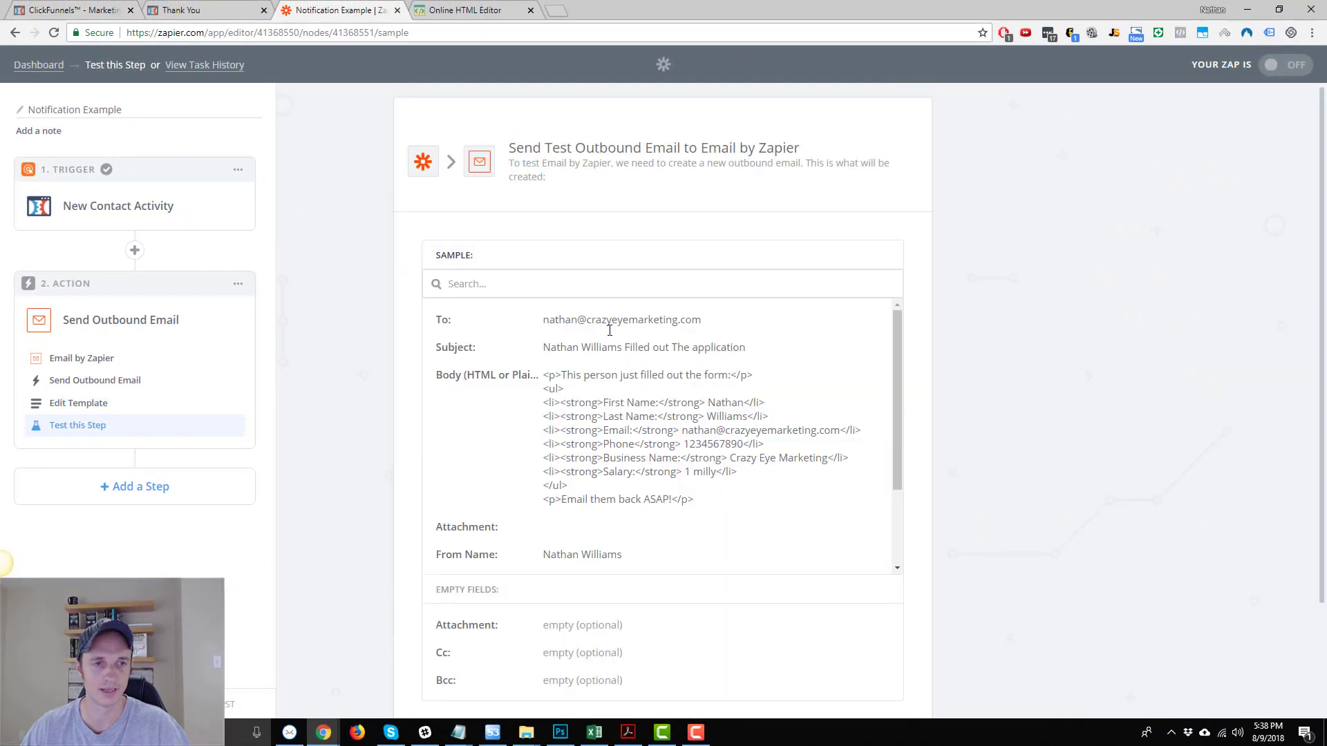
{"action": "scroll", "coordinate": [879, 345], "scroll_direction": "down", "scroll_amount": 5}
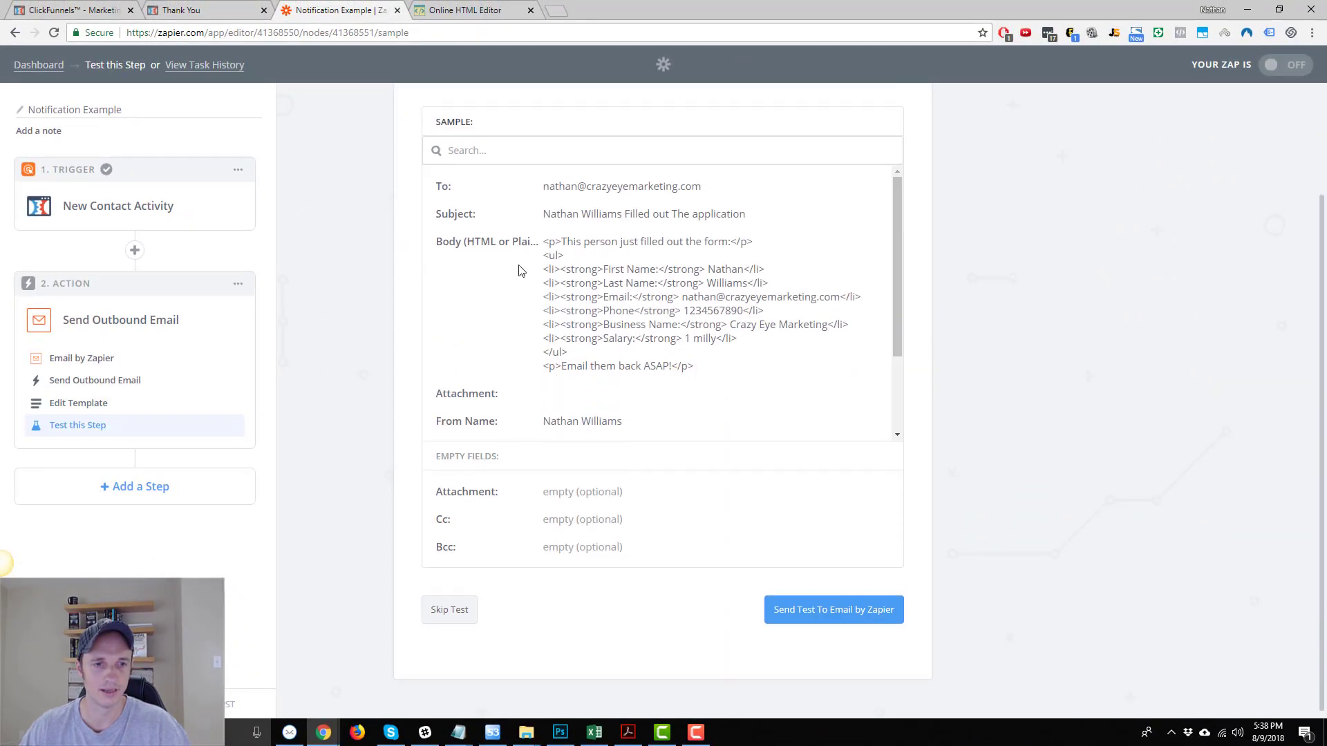
{"action": "left_click", "coordinate": [847, 613]}
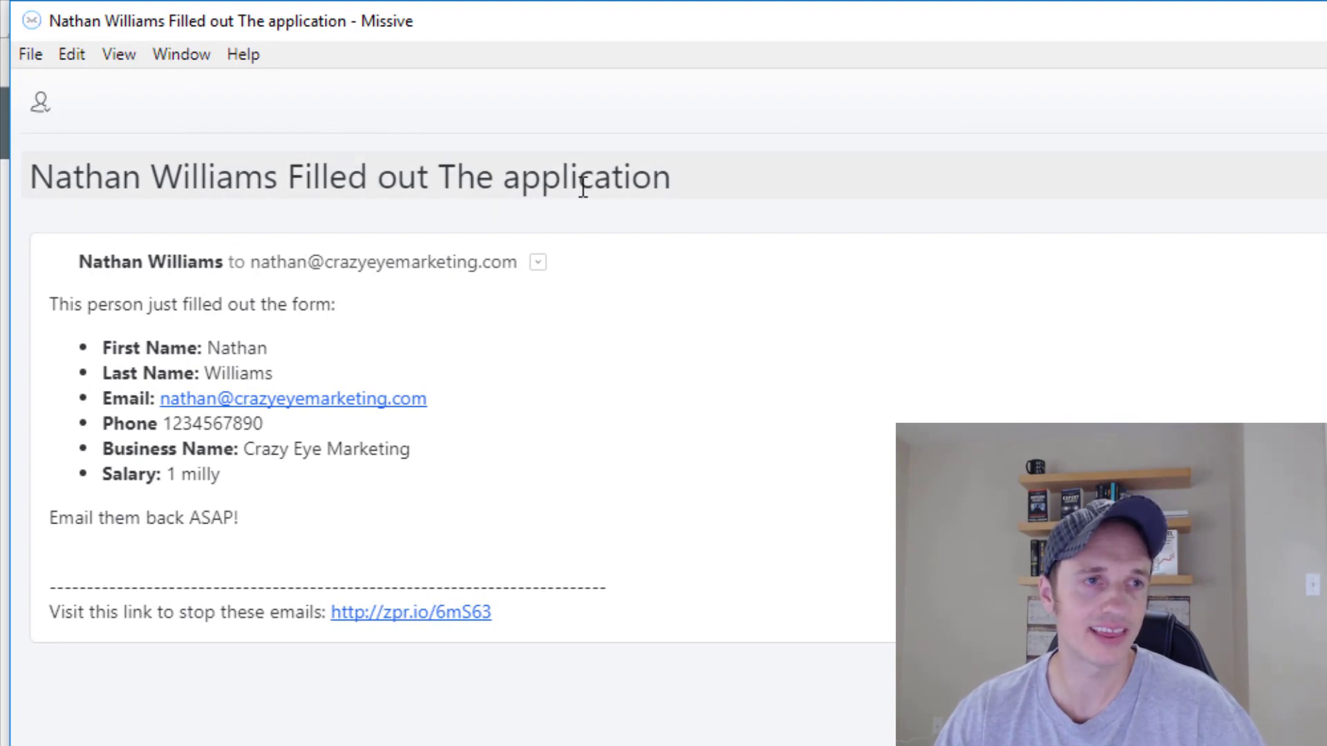
Check the form-field list in the Missive test email, then discard a started reply draft.
{"action": "left_click_drag", "start_coordinate": [129, 304], "coordinate": [388, 506]}
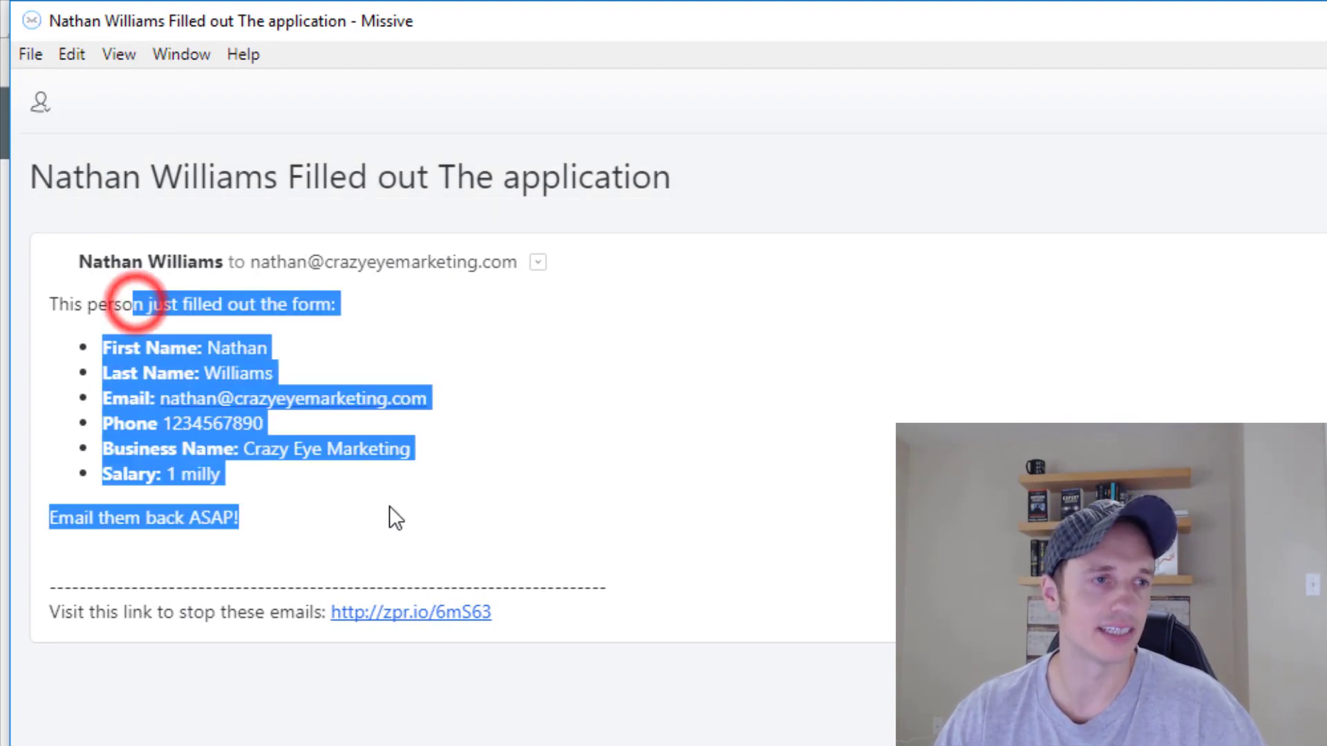
{"action": "left_click", "coordinate": [388, 506]}
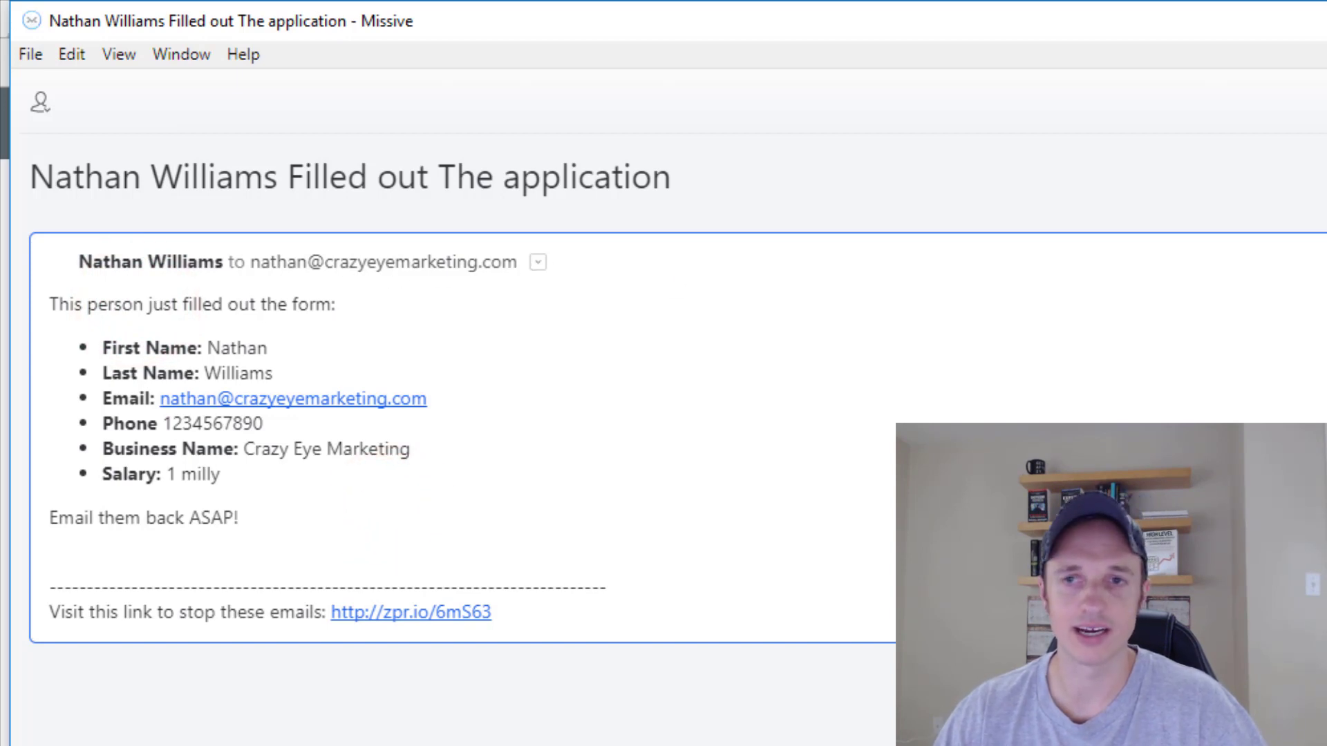
{"action": "key", "text": "c"}
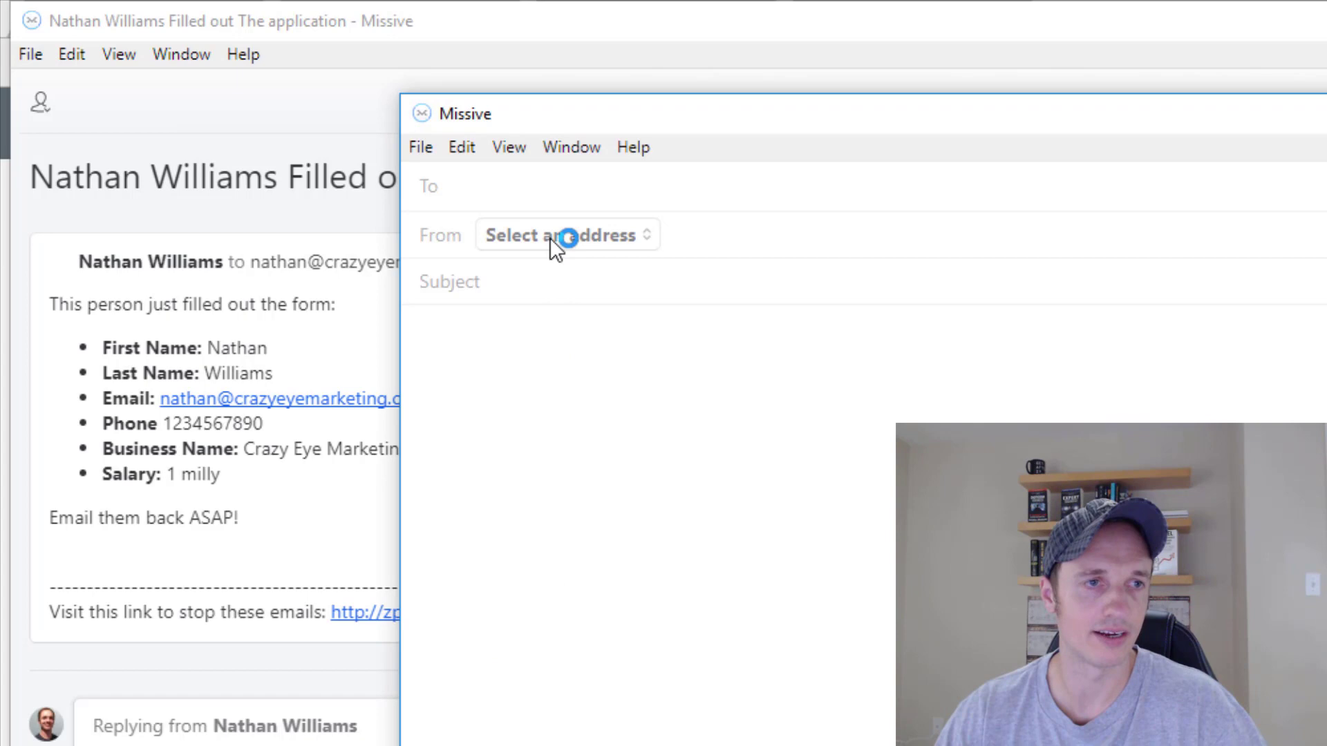
{"action": "left_click", "coordinate": [504, 321]}
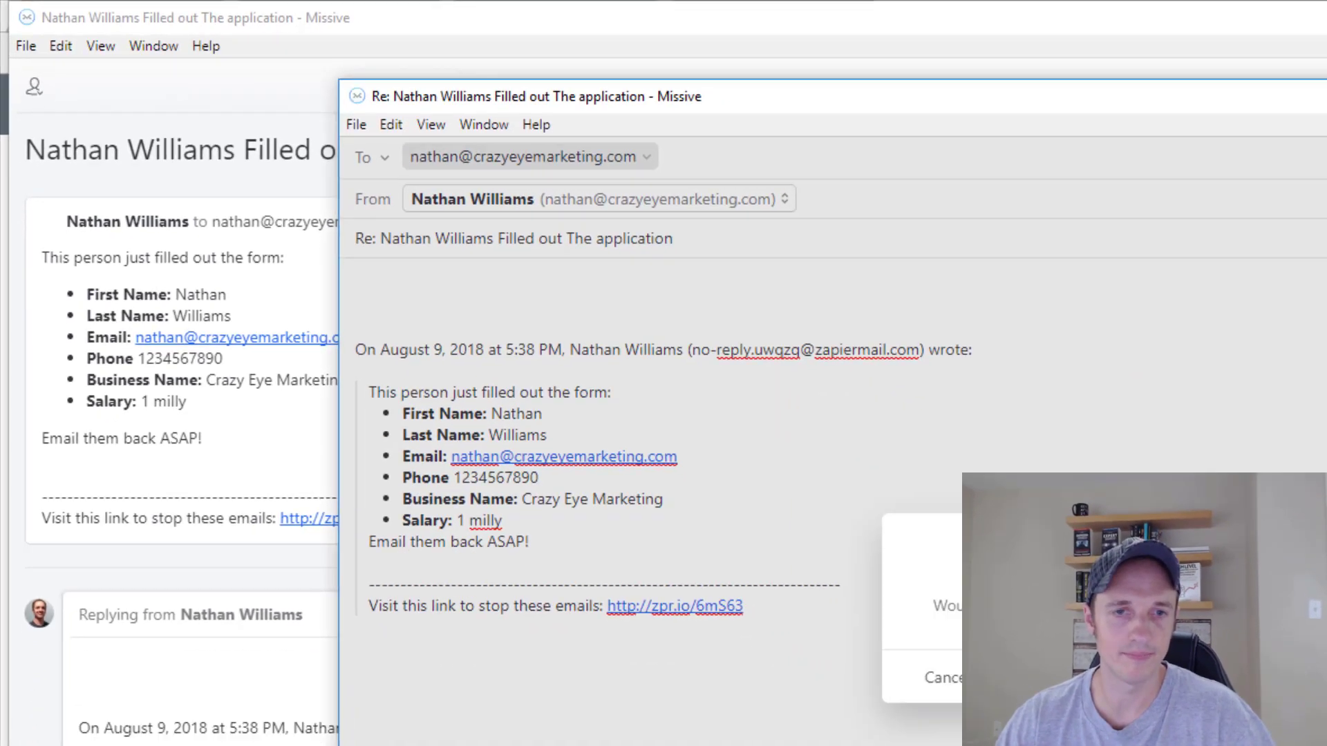
{"action": "left_click", "coordinate": [667, 420]}
{"action": "left_click", "coordinate": [1303, 14]}
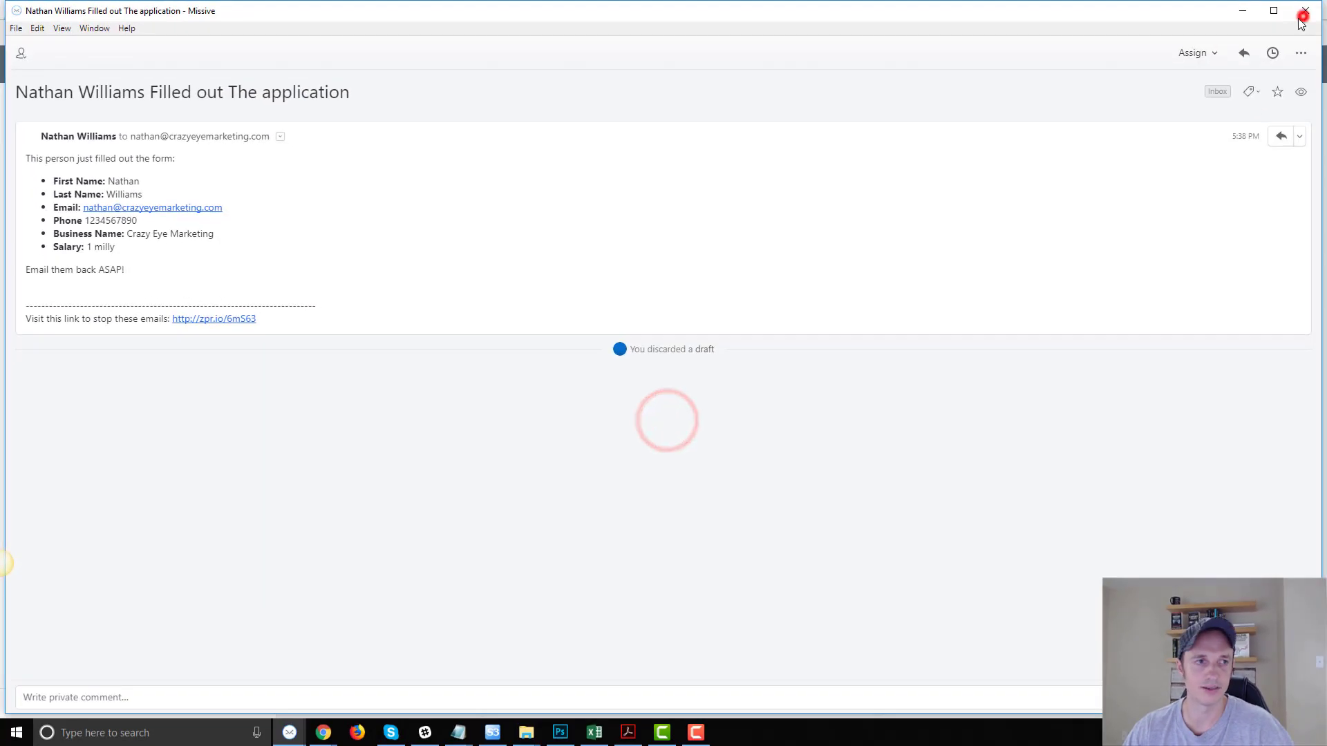
Finish the test step and switch the zap ON.
{"action": "left_click", "coordinate": [879, 433]}
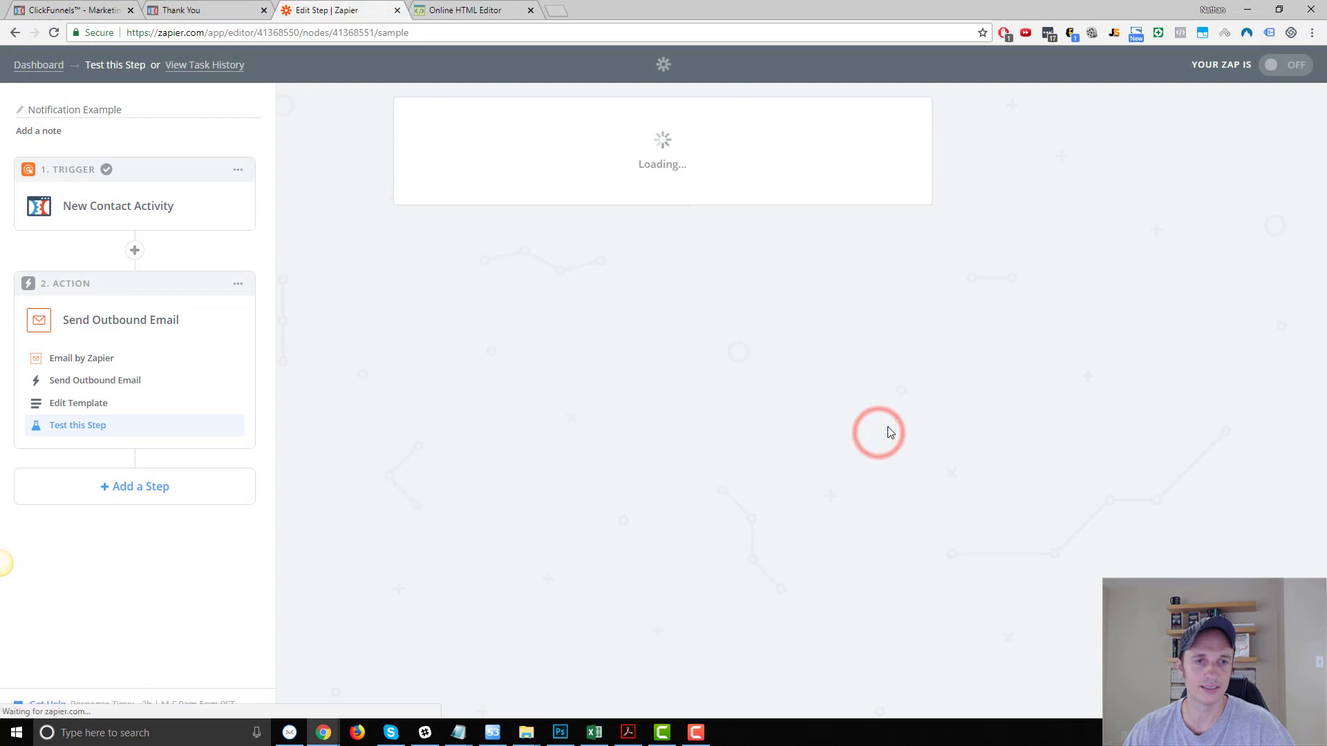
{"action": "left_click", "coordinate": [696, 279]}
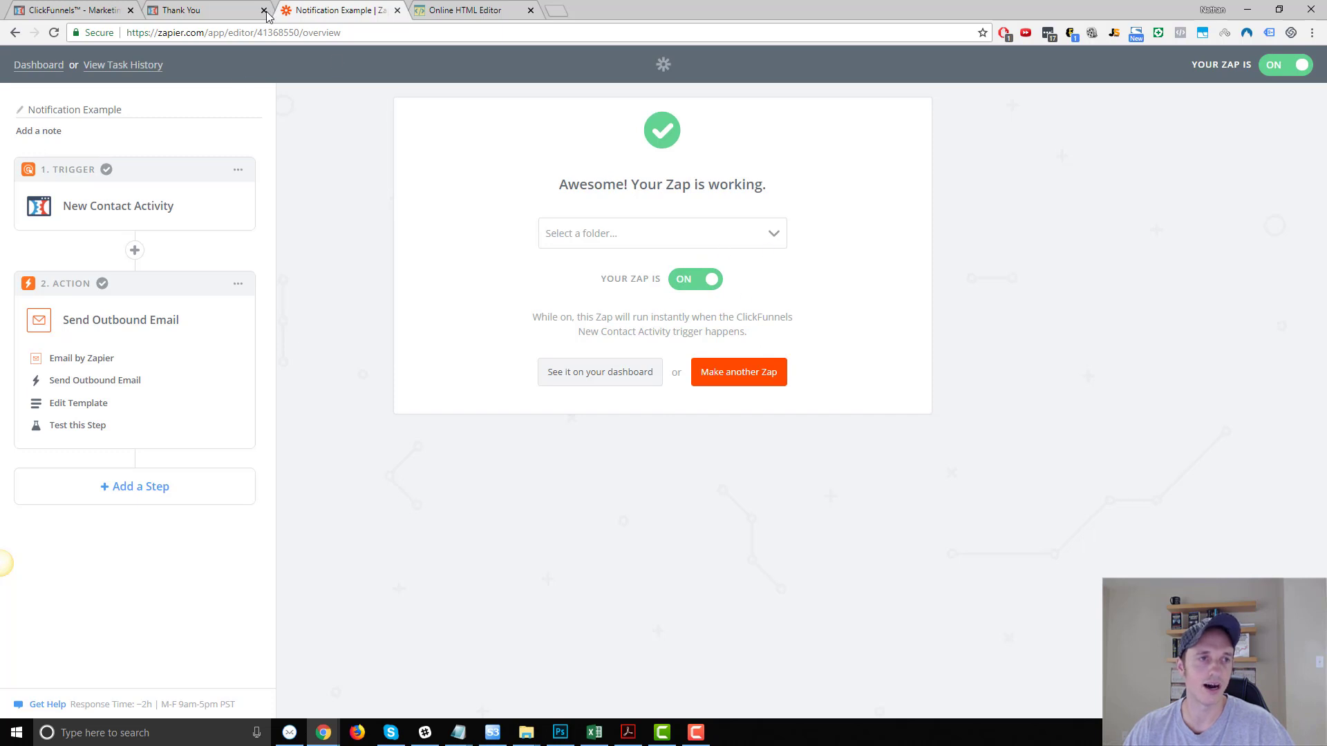
From the ClickFunnels funnel, launch the Optin step's live opt-in page in a new browser tab.
{"action": "left_click", "coordinate": [74, 5]}
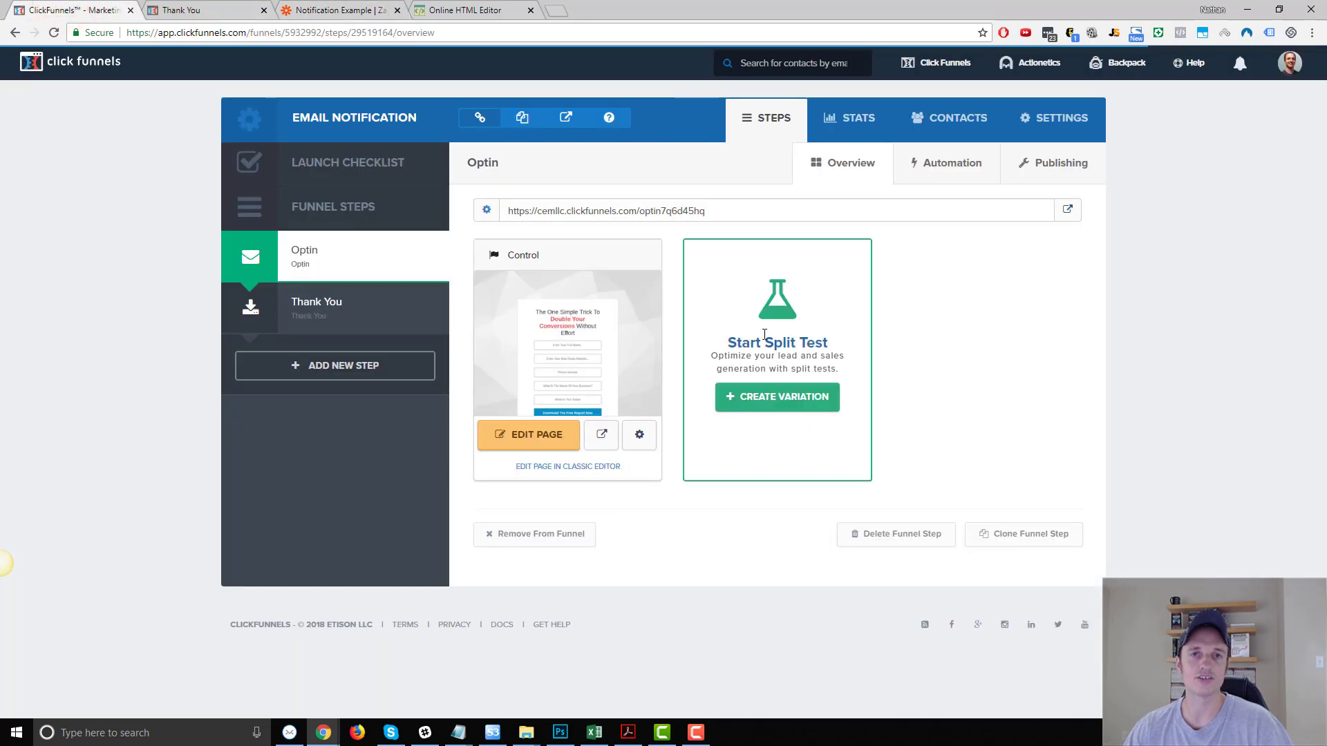
{"action": "left_click", "coordinate": [1068, 210]}
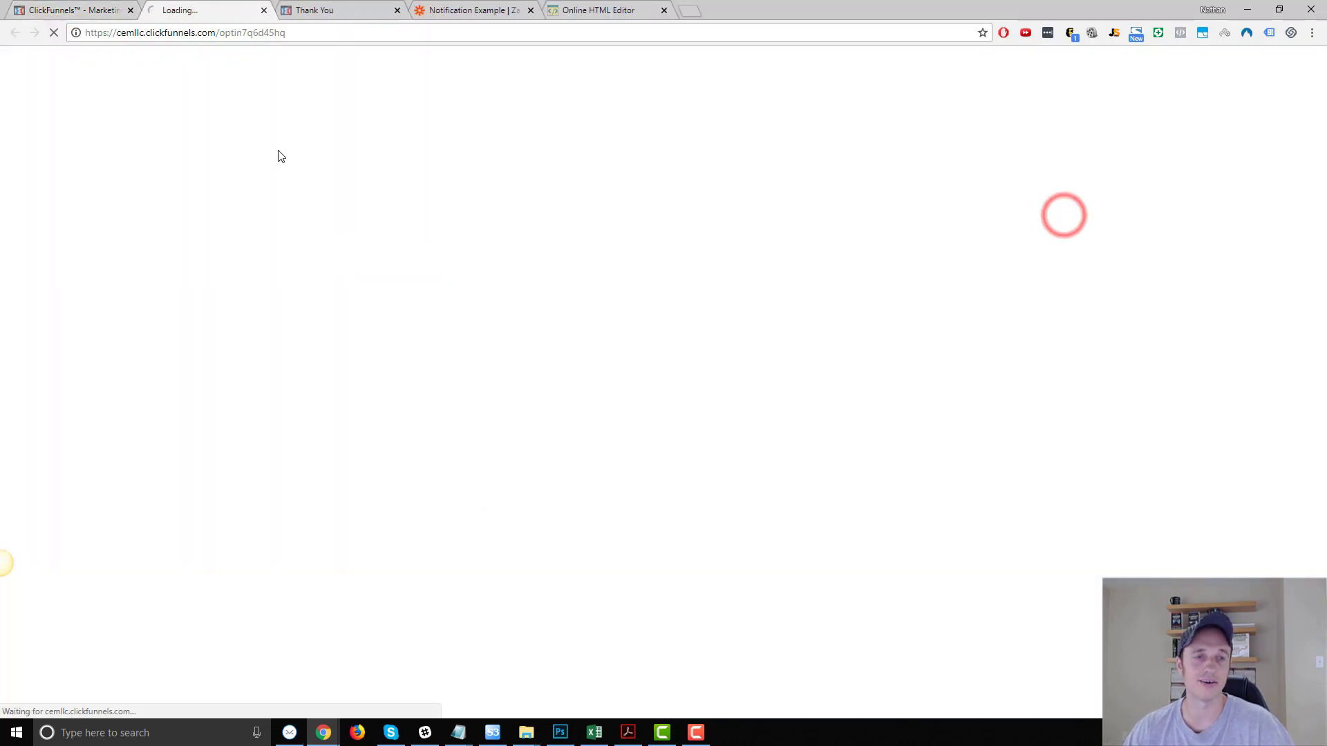